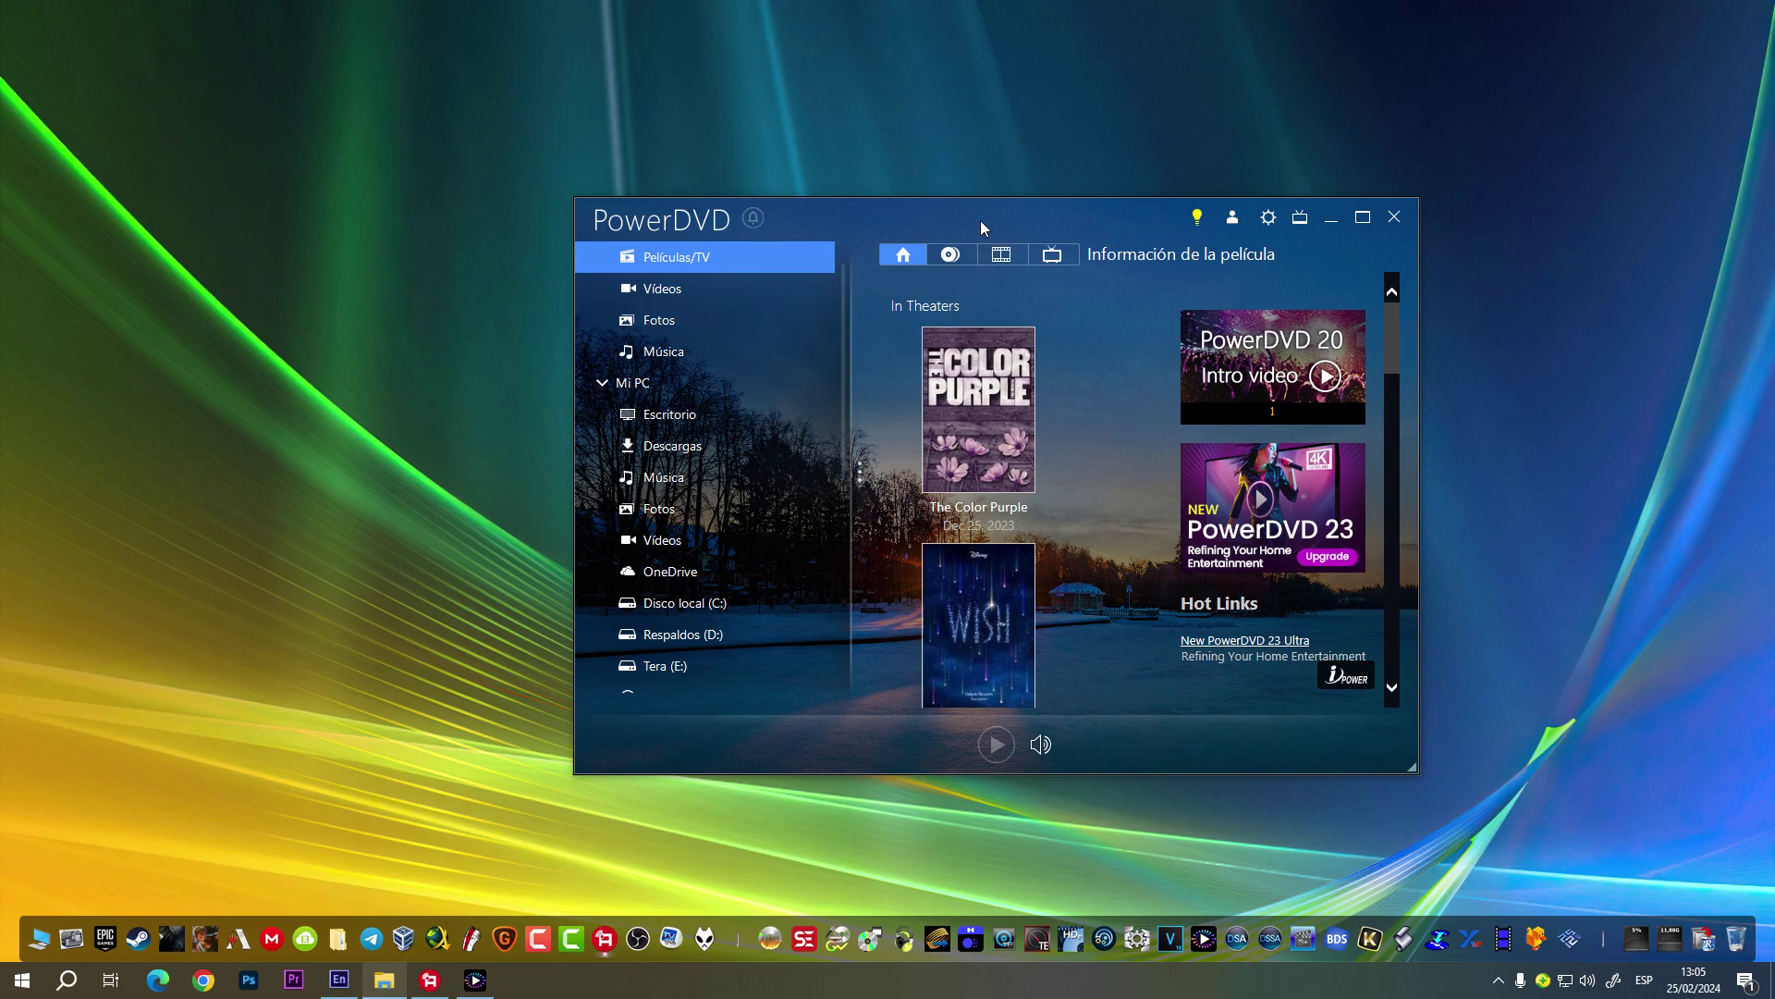
- Nudge the PowerDVD window a little to the left on the desktop
left_click_drag(980, 220, 924, 224)
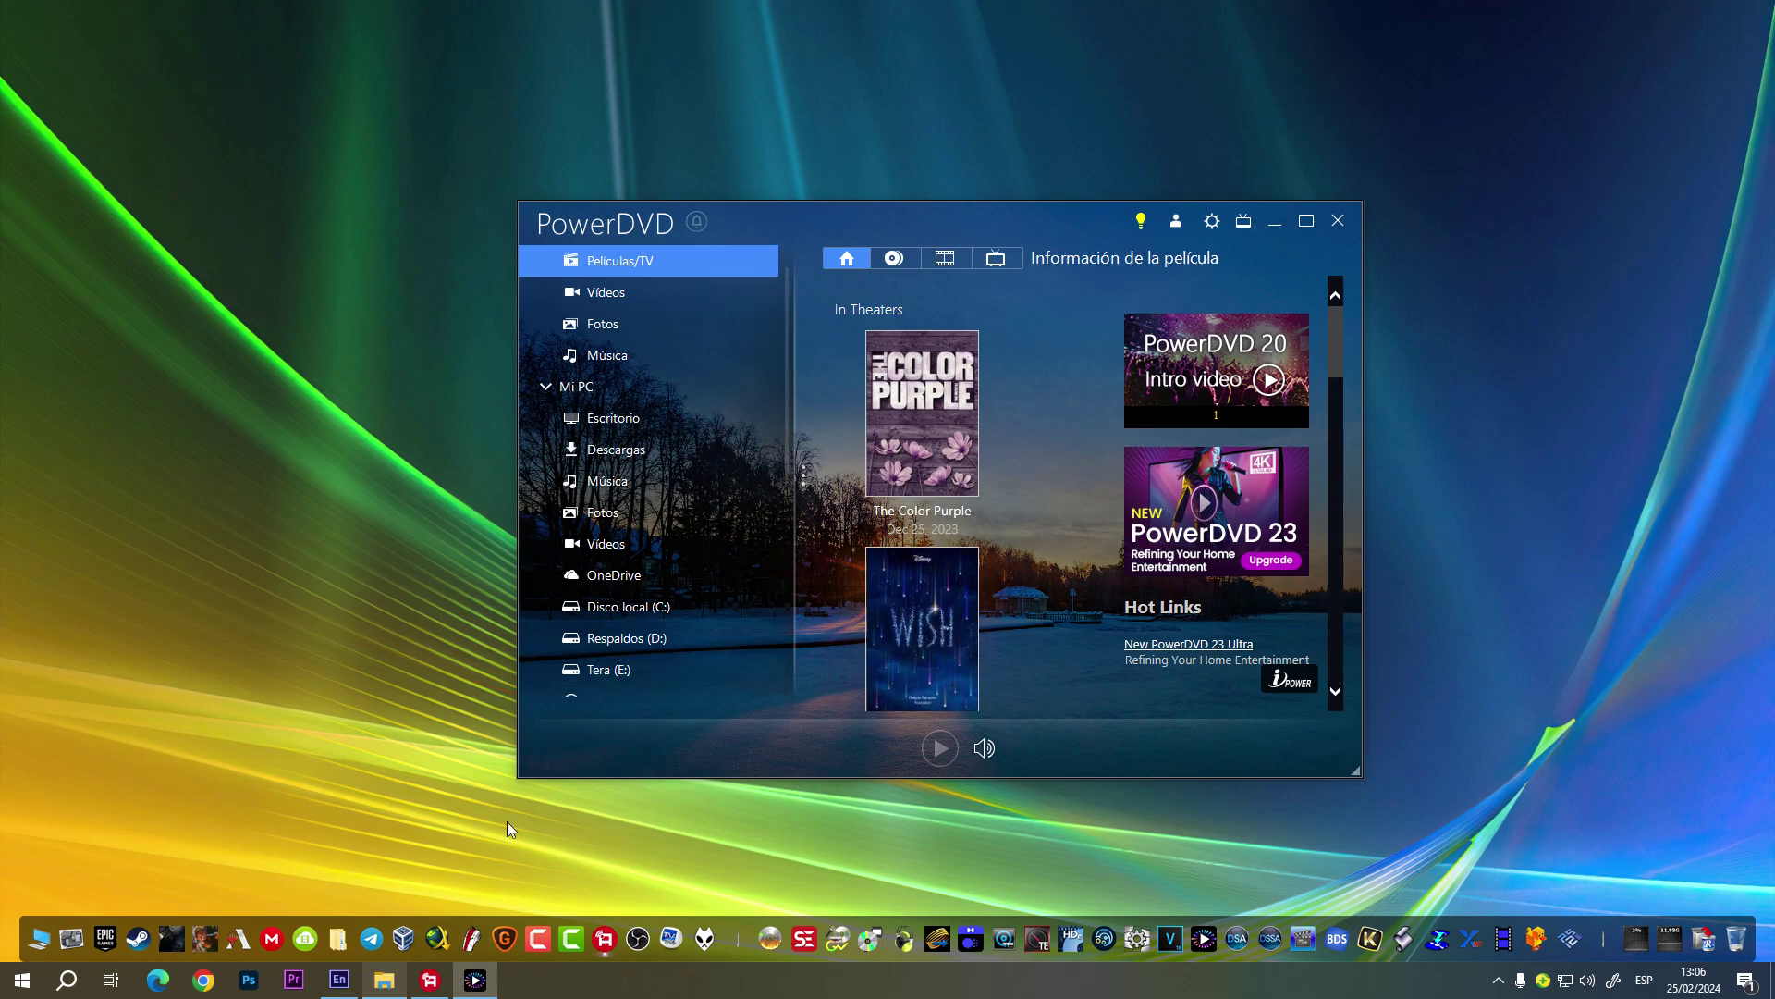
- Load the Kimba DIC 1Test folder into PowerDVD and play the disc full screen
left_click(388, 988)
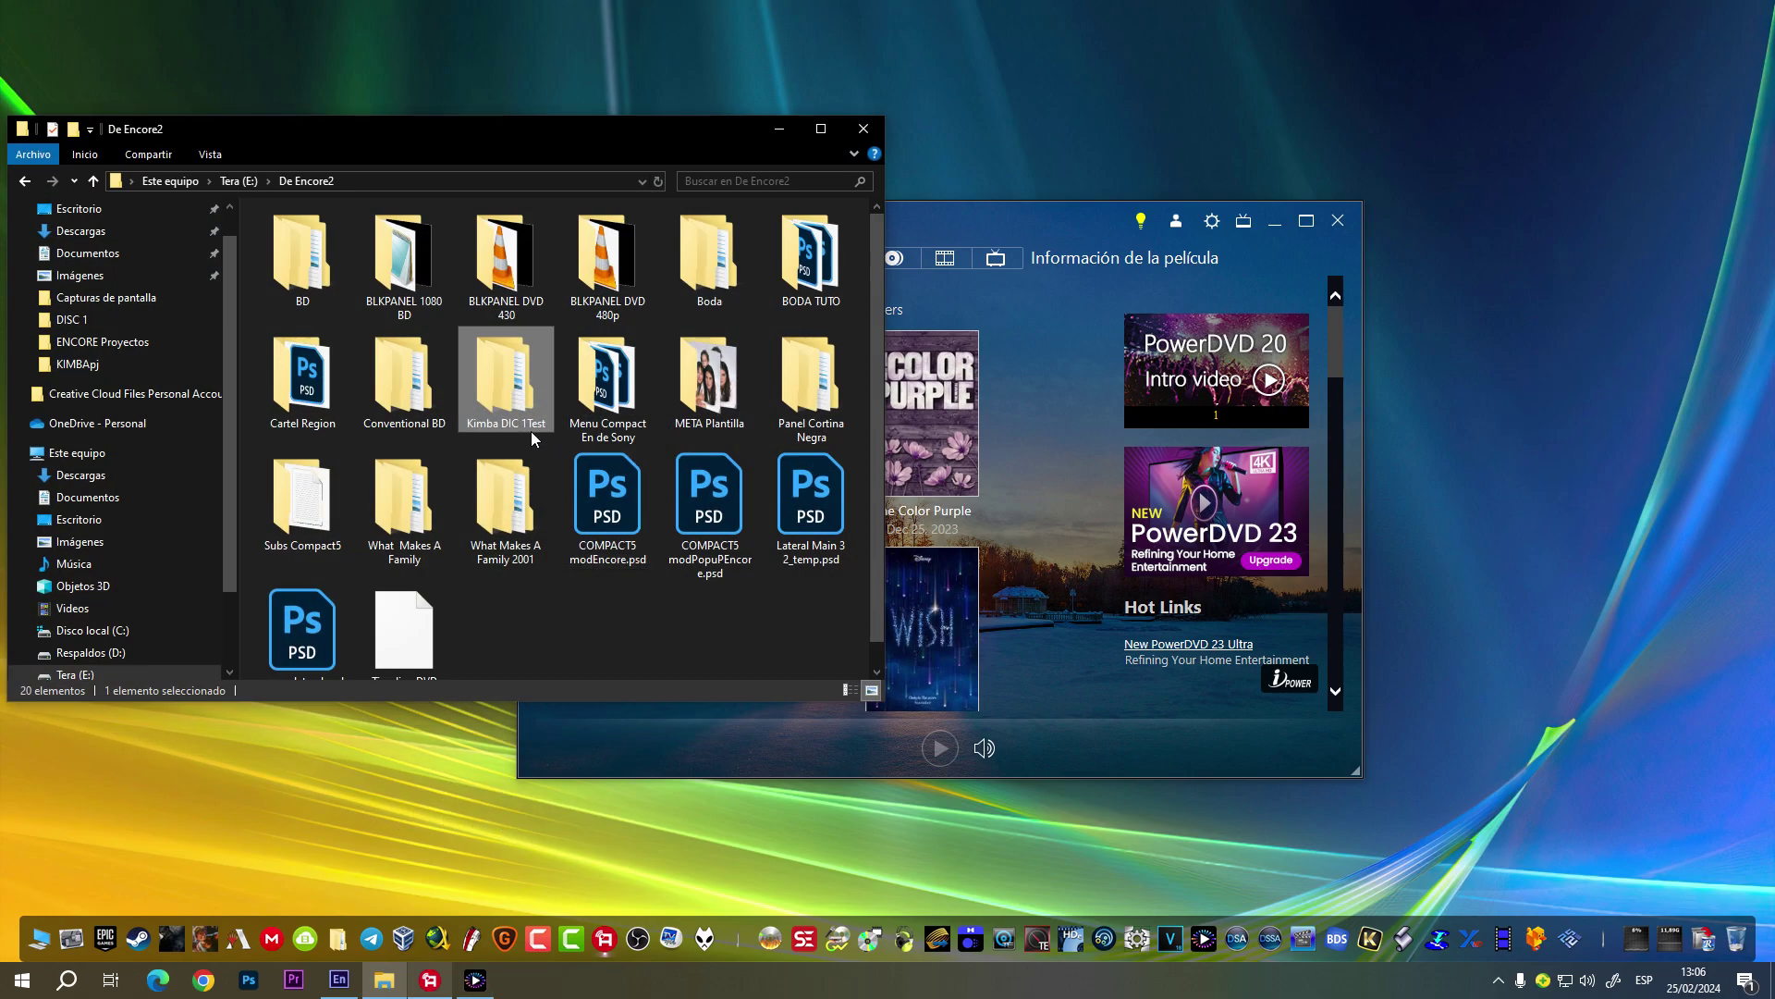
left_click_drag(922, 586, 1028, 490)
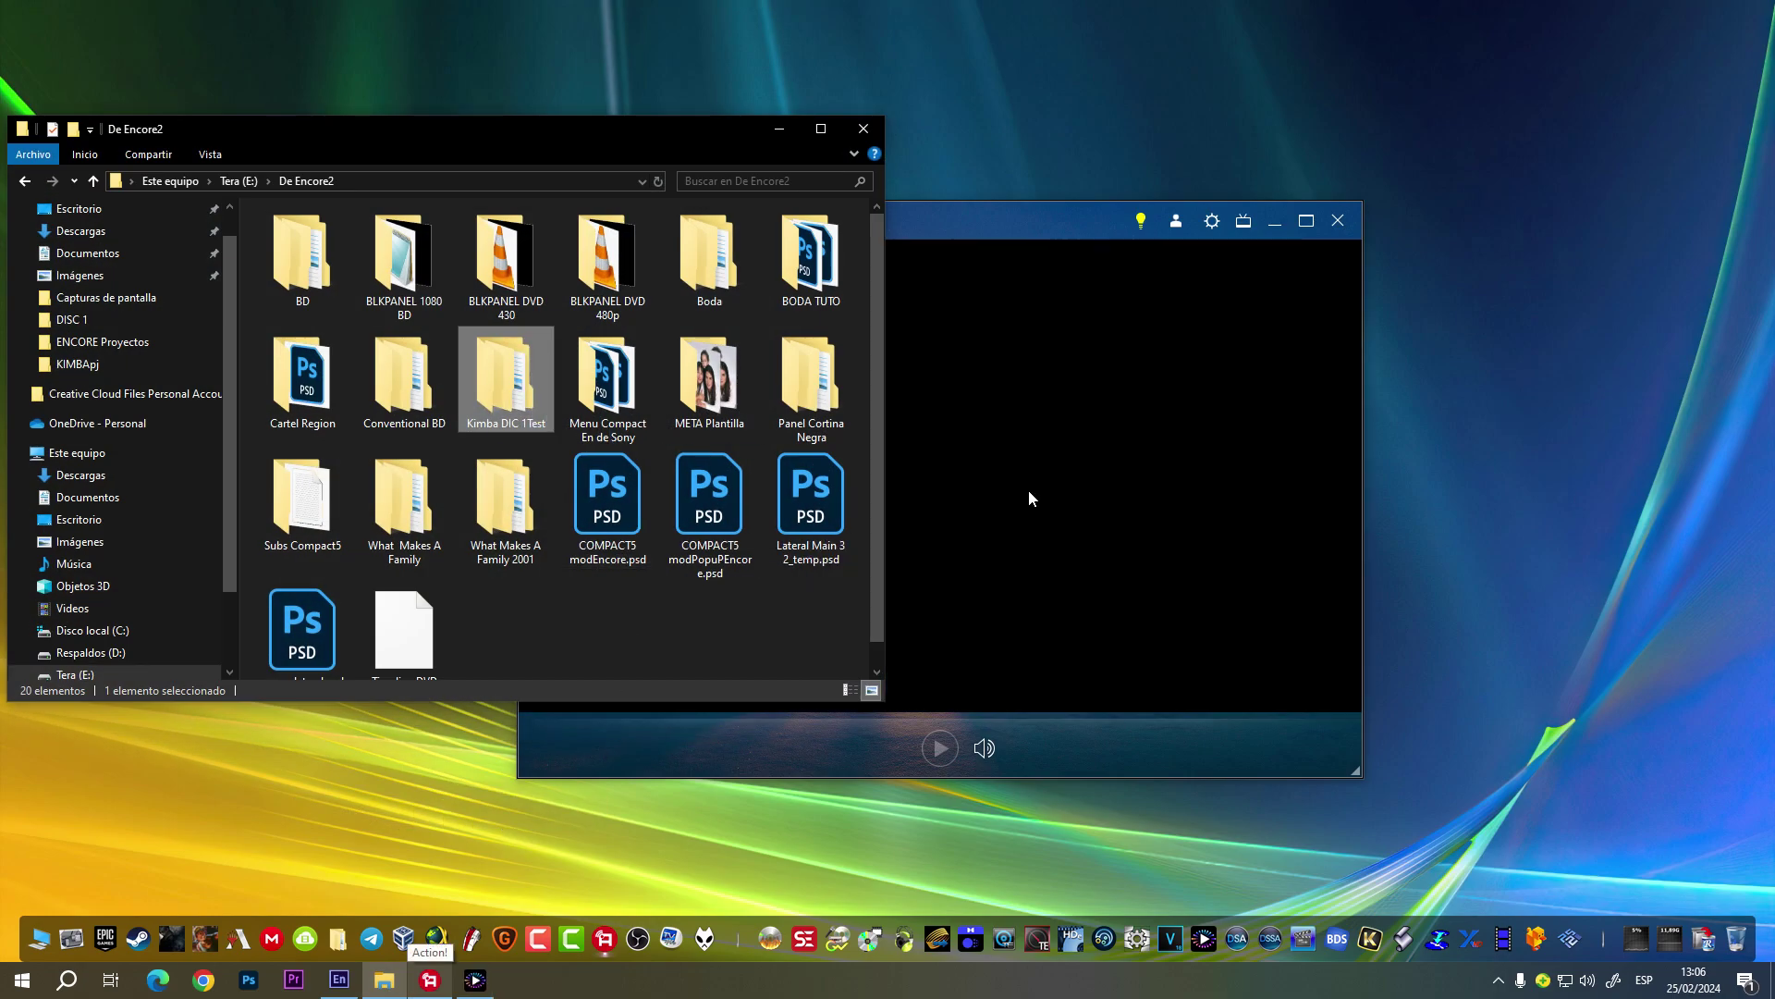
left_click(863, 130)
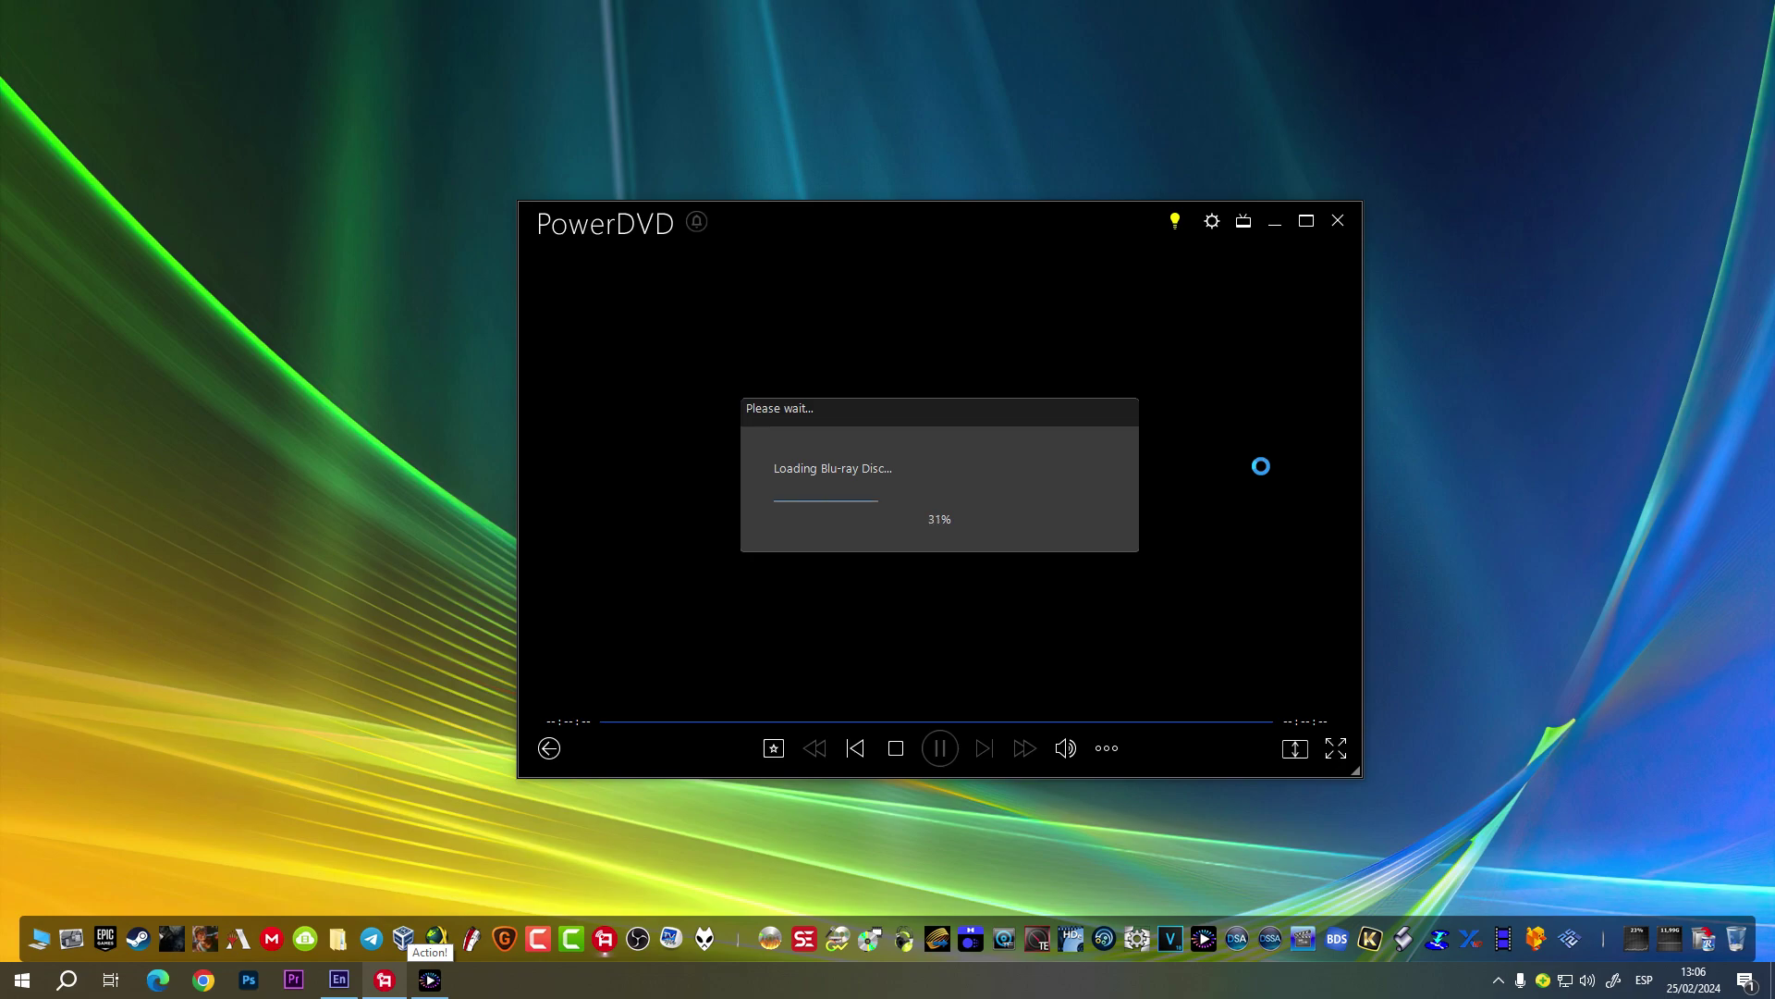
double_click(1234, 486)
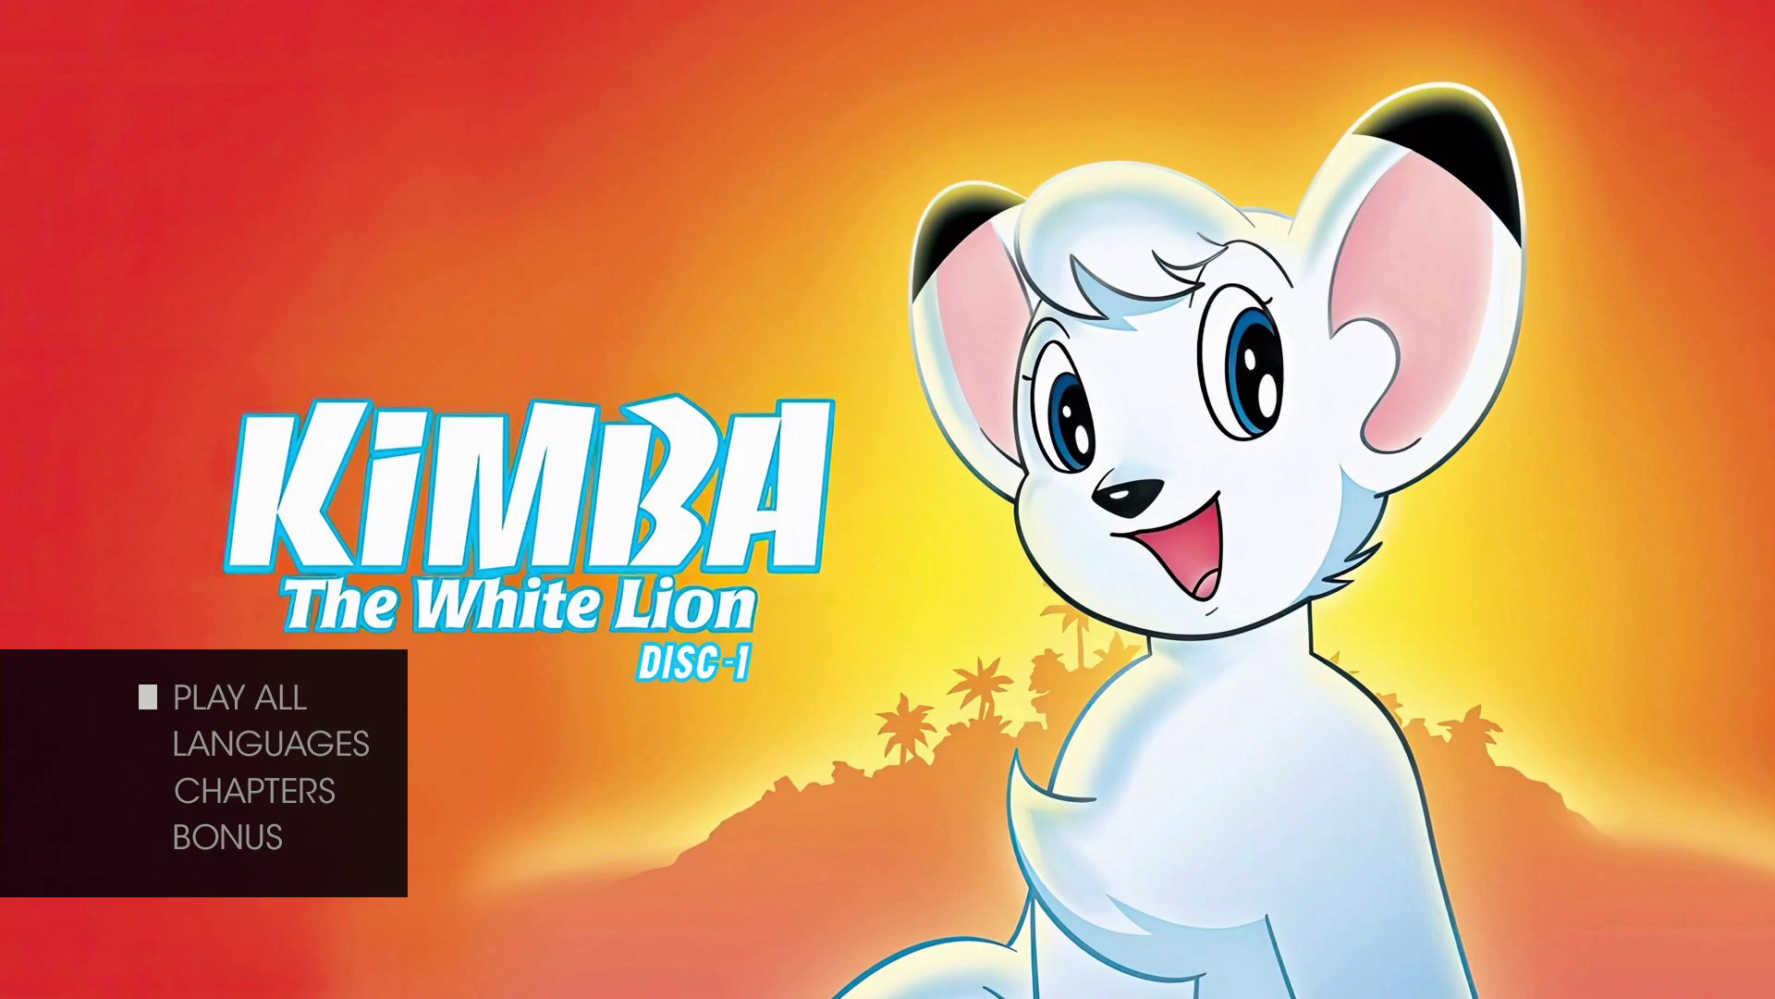
- Browse the Kimba main menu, enter CHAPTERS and move between the chapter 1 and 2 thumbnails
key("Down")
key("Down")
key("Down")
key("Up")
key("Up")
key("Up")
key("Down")
key("Down")
key("Down")
key("Up")
key("Up")
key("Up")
key("Down")
key("Down")
key("Return")
key("Right")
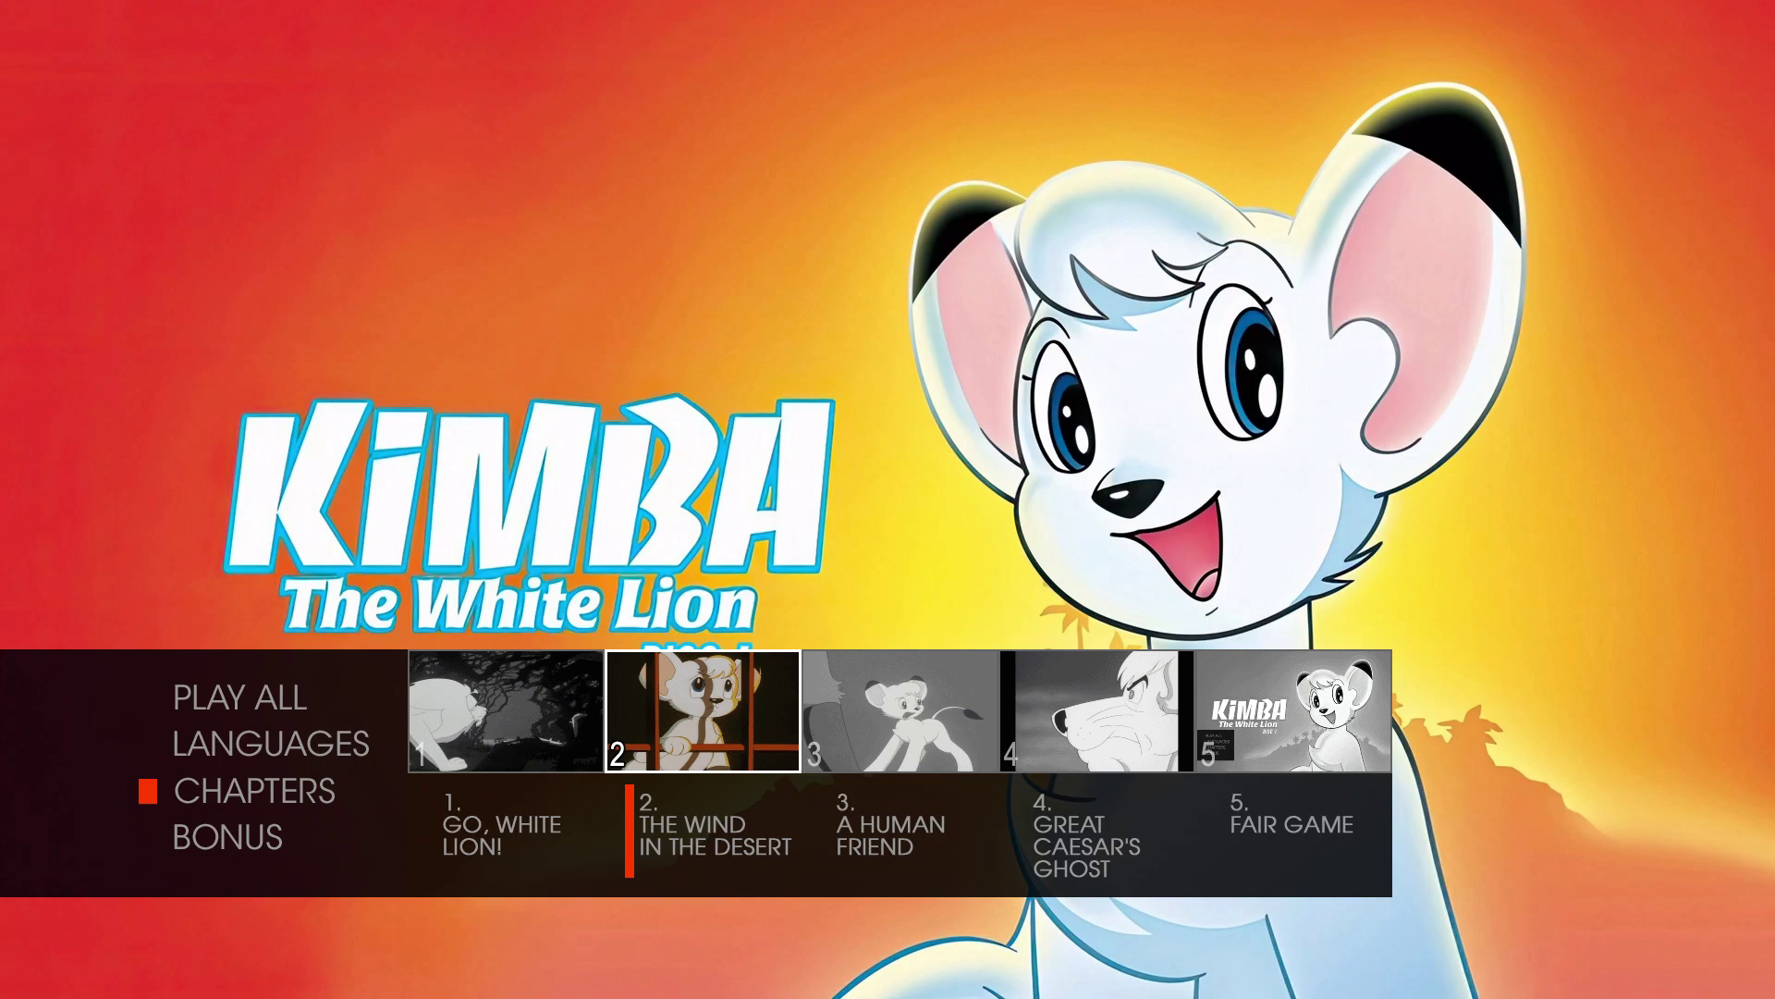
key("Left")
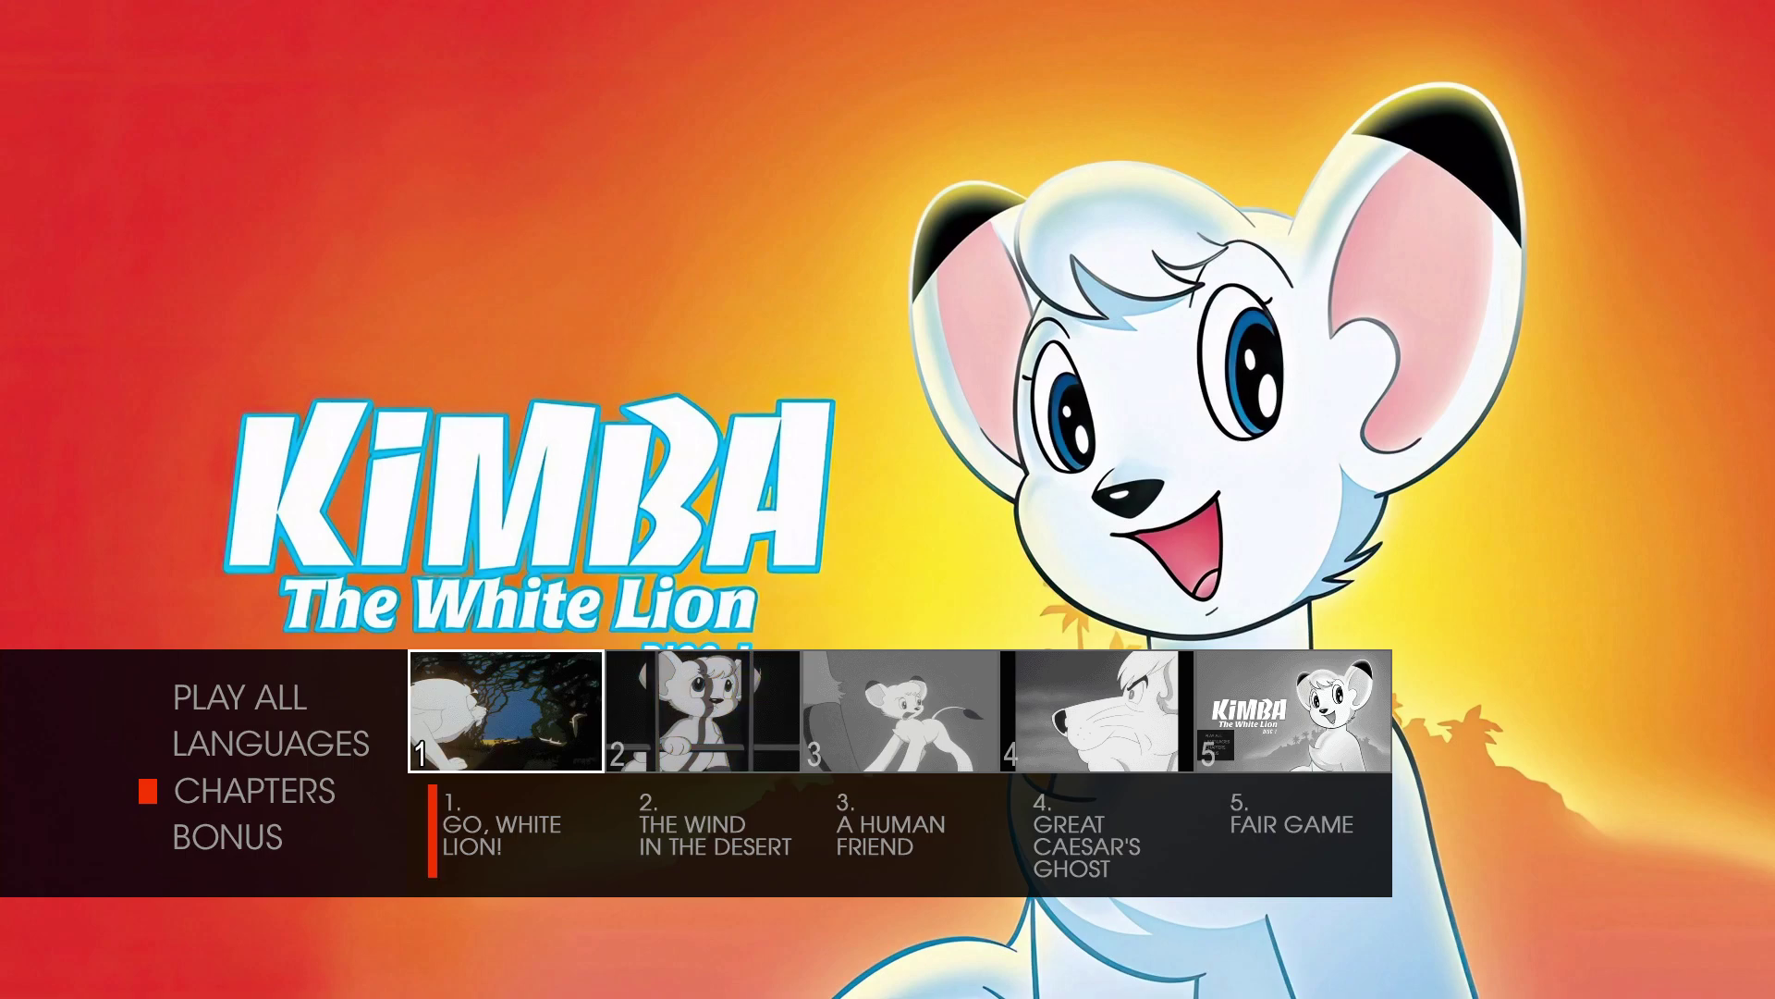
key("Left")
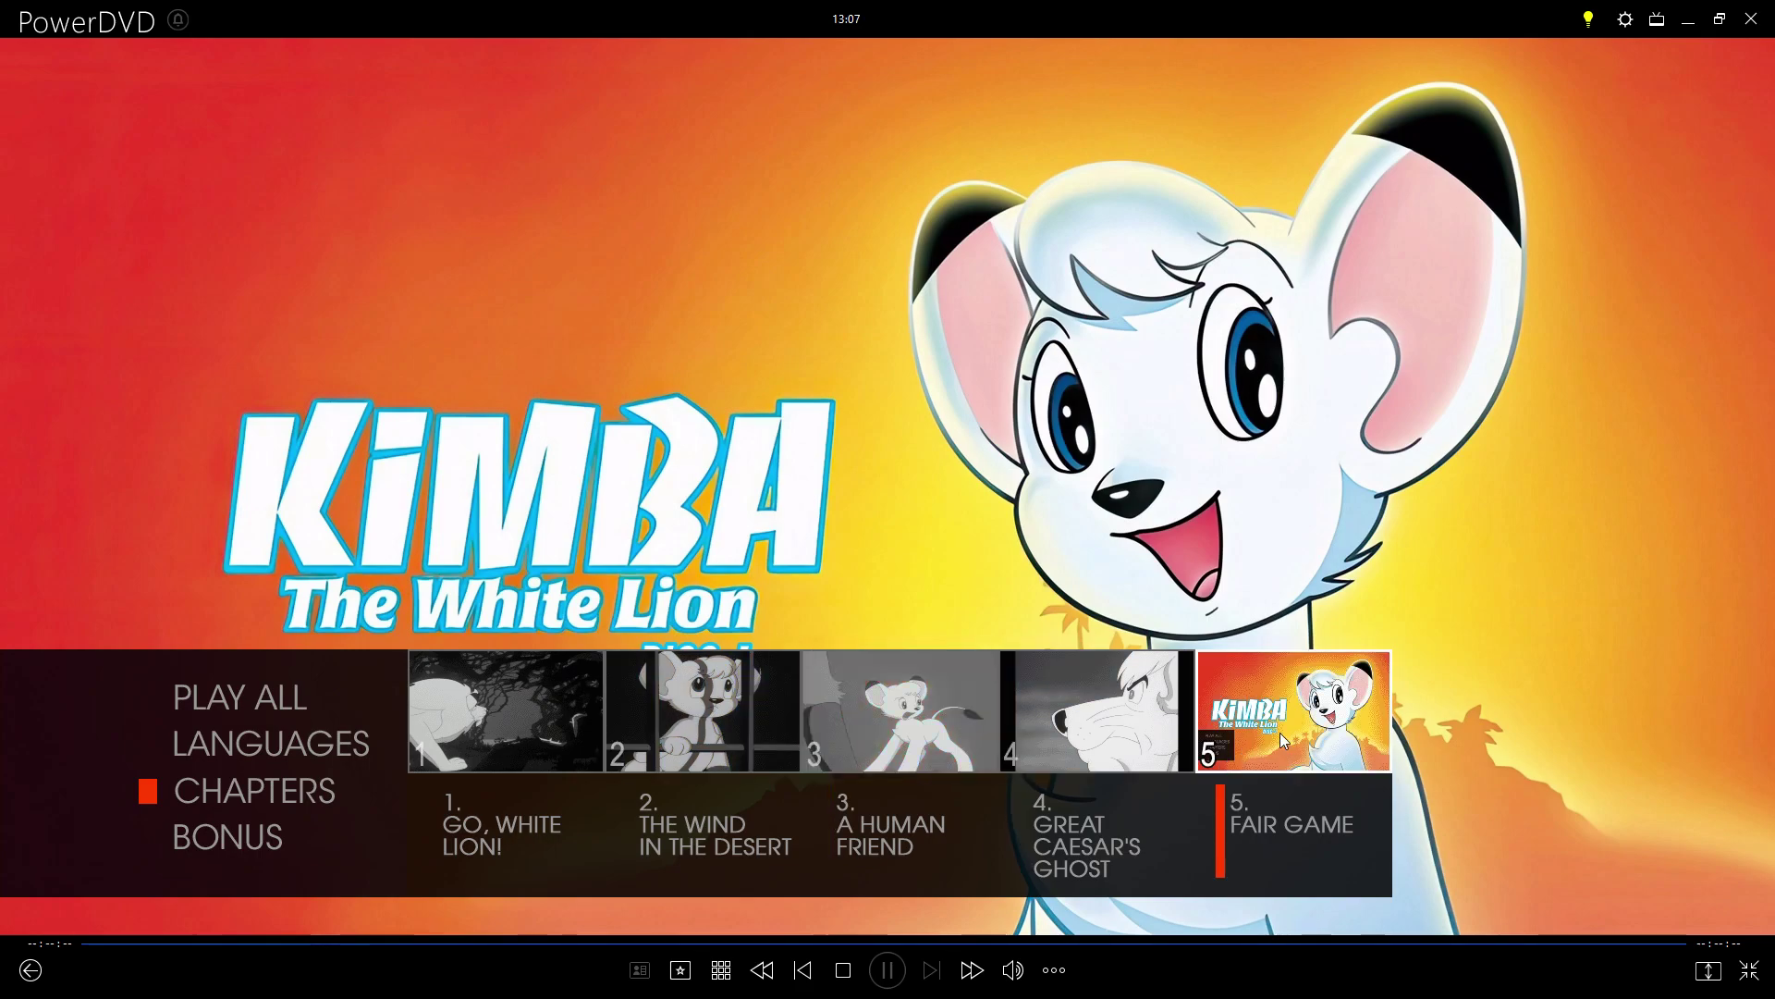
- Open LANGUAGES and try AUDIO 2 2.0, then switch back to AUDIO 1 2.0
left_click(573, 747)
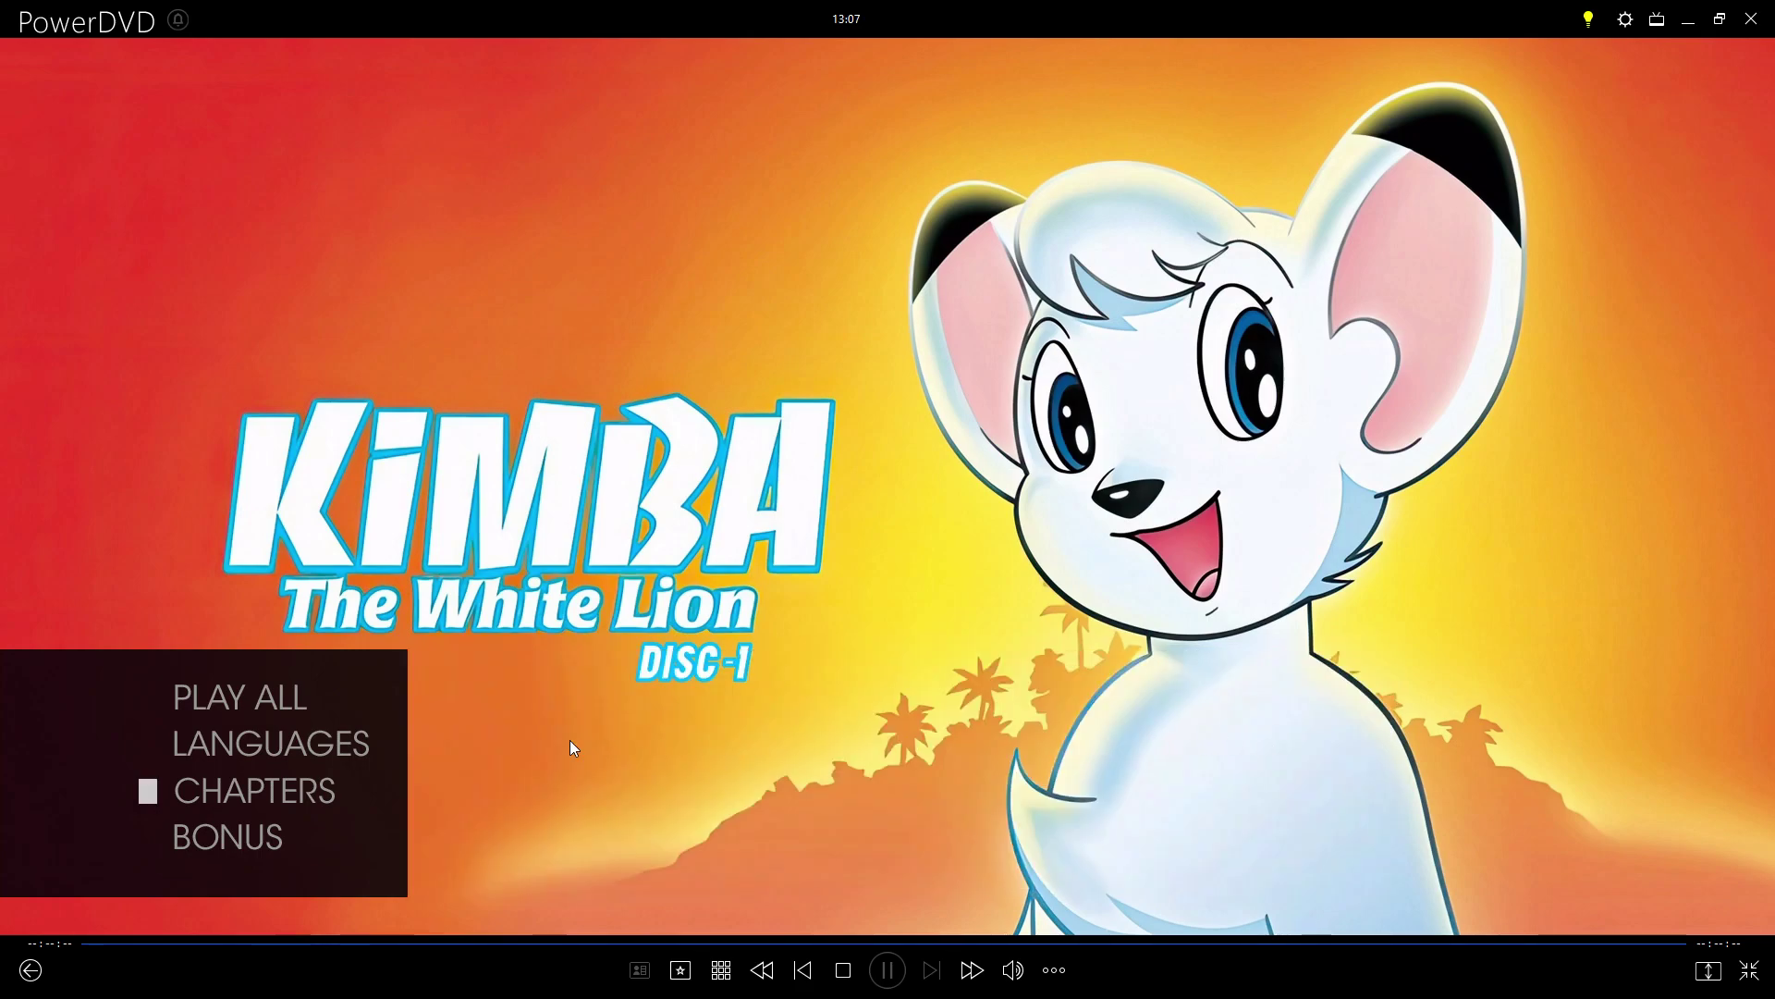
left_click(153, 751)
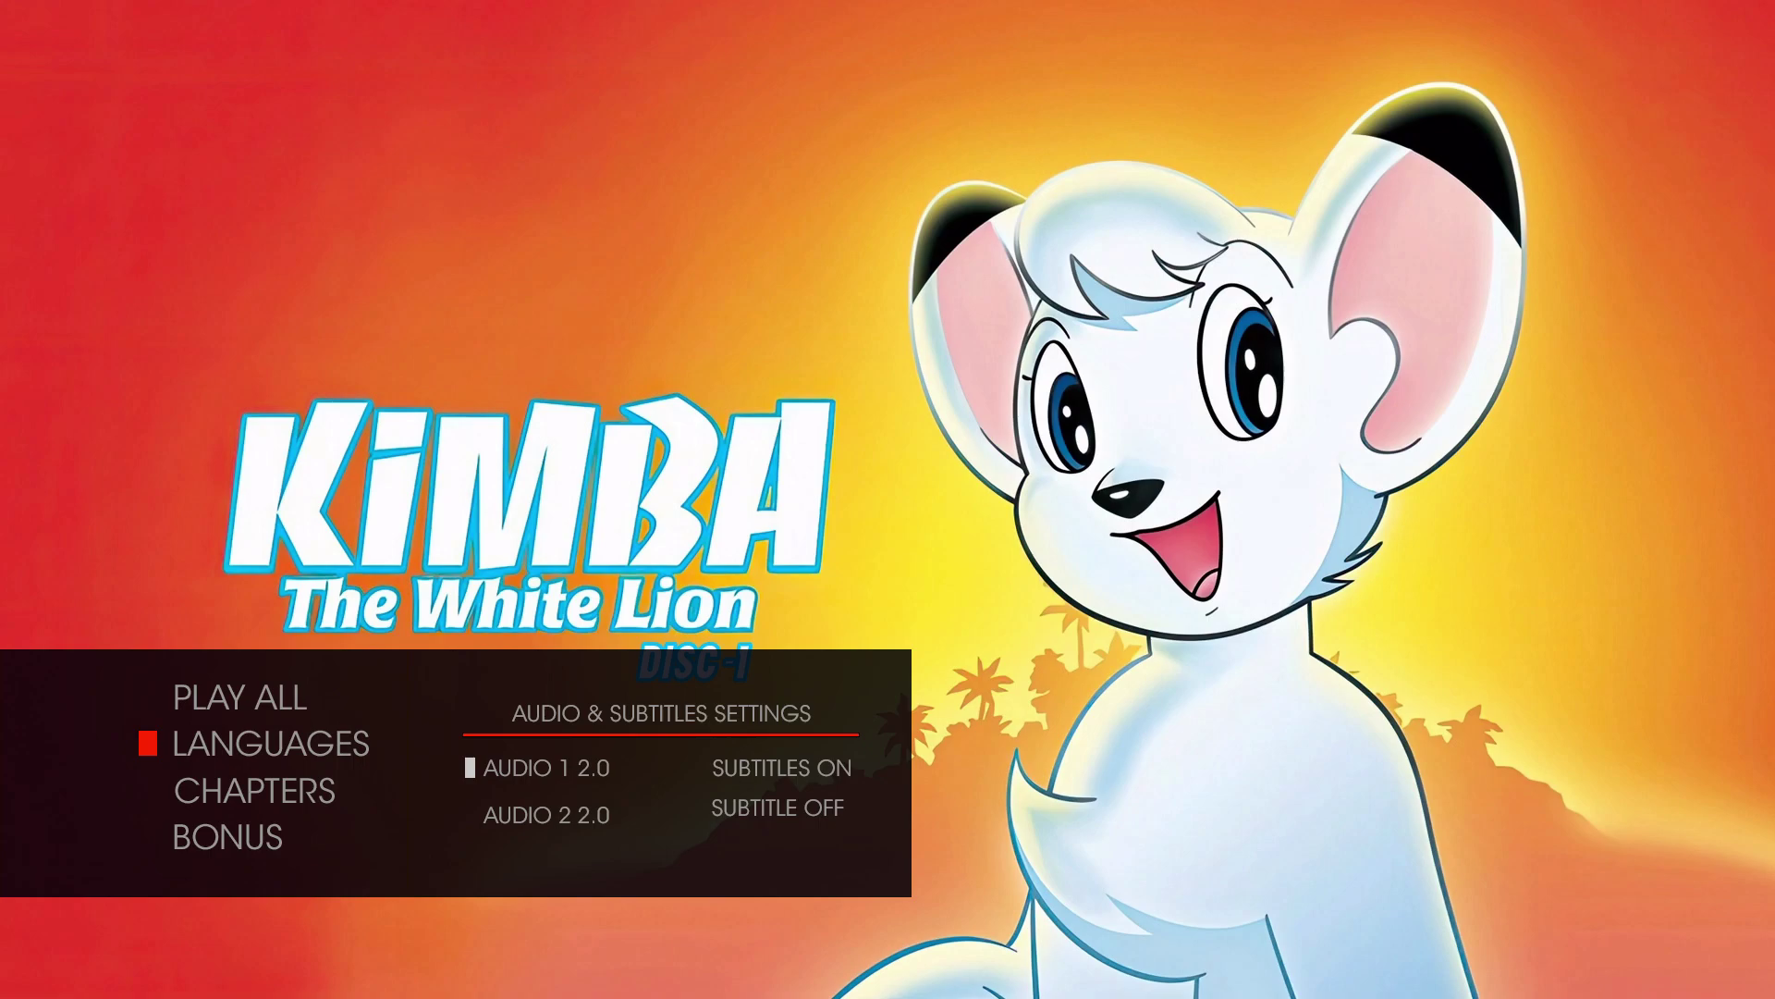
mouse_move(258, 772)
key("Right")
key("Left")
left_click(546, 815)
left_click(545, 767)
- Choose SUBTITLE OFF to turn subtitles off and close the language panel
key("Right")
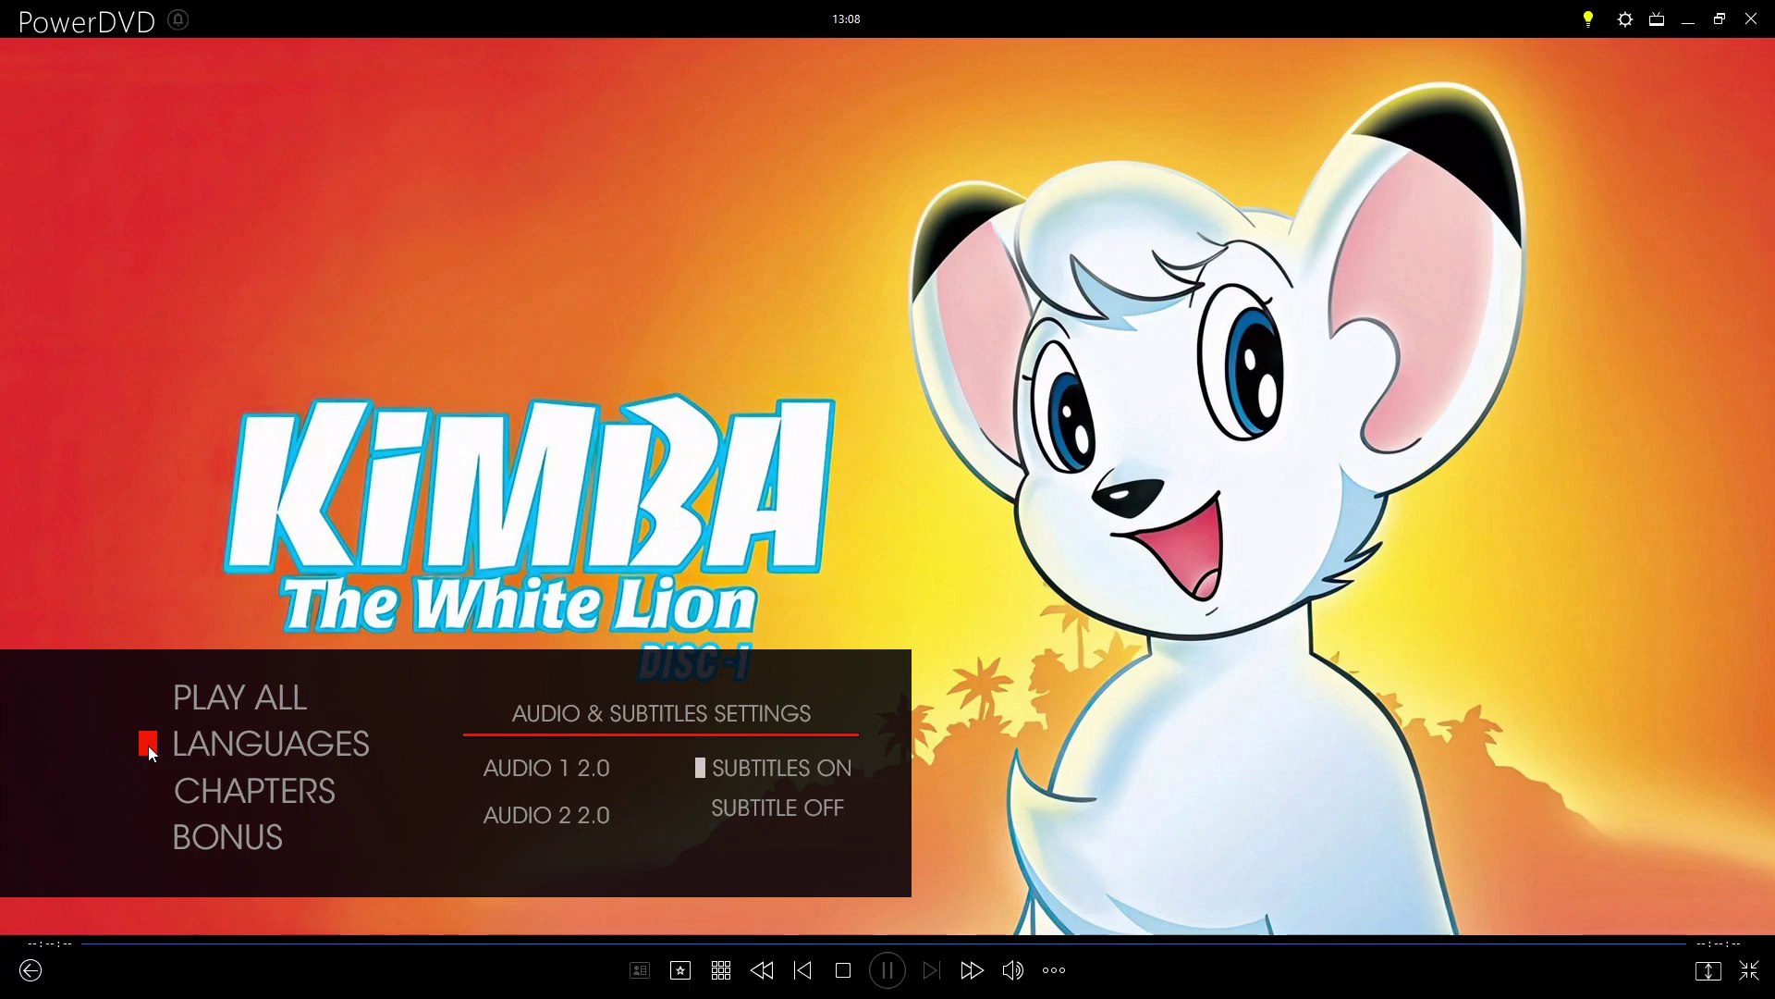
key("Down")
left_click(721, 812)
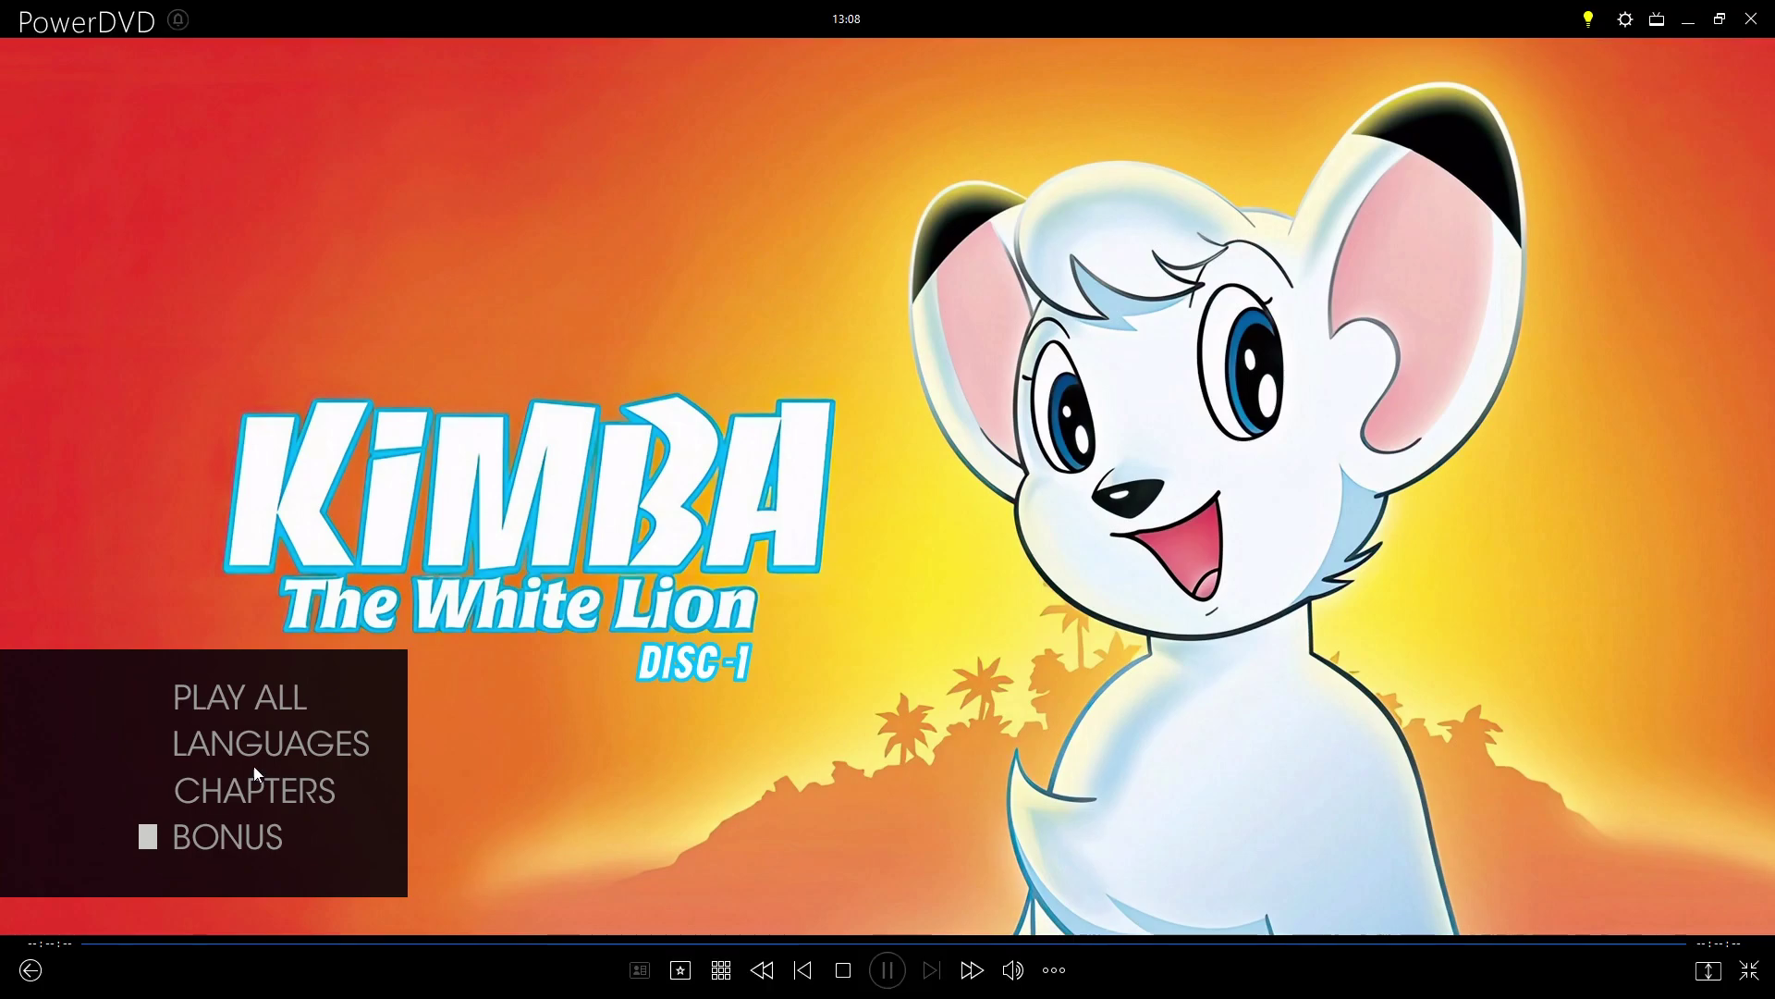
- Play chapter 2, THE WIND IN THE DESERT, from the disc's Chapters list
left_click(156, 797)
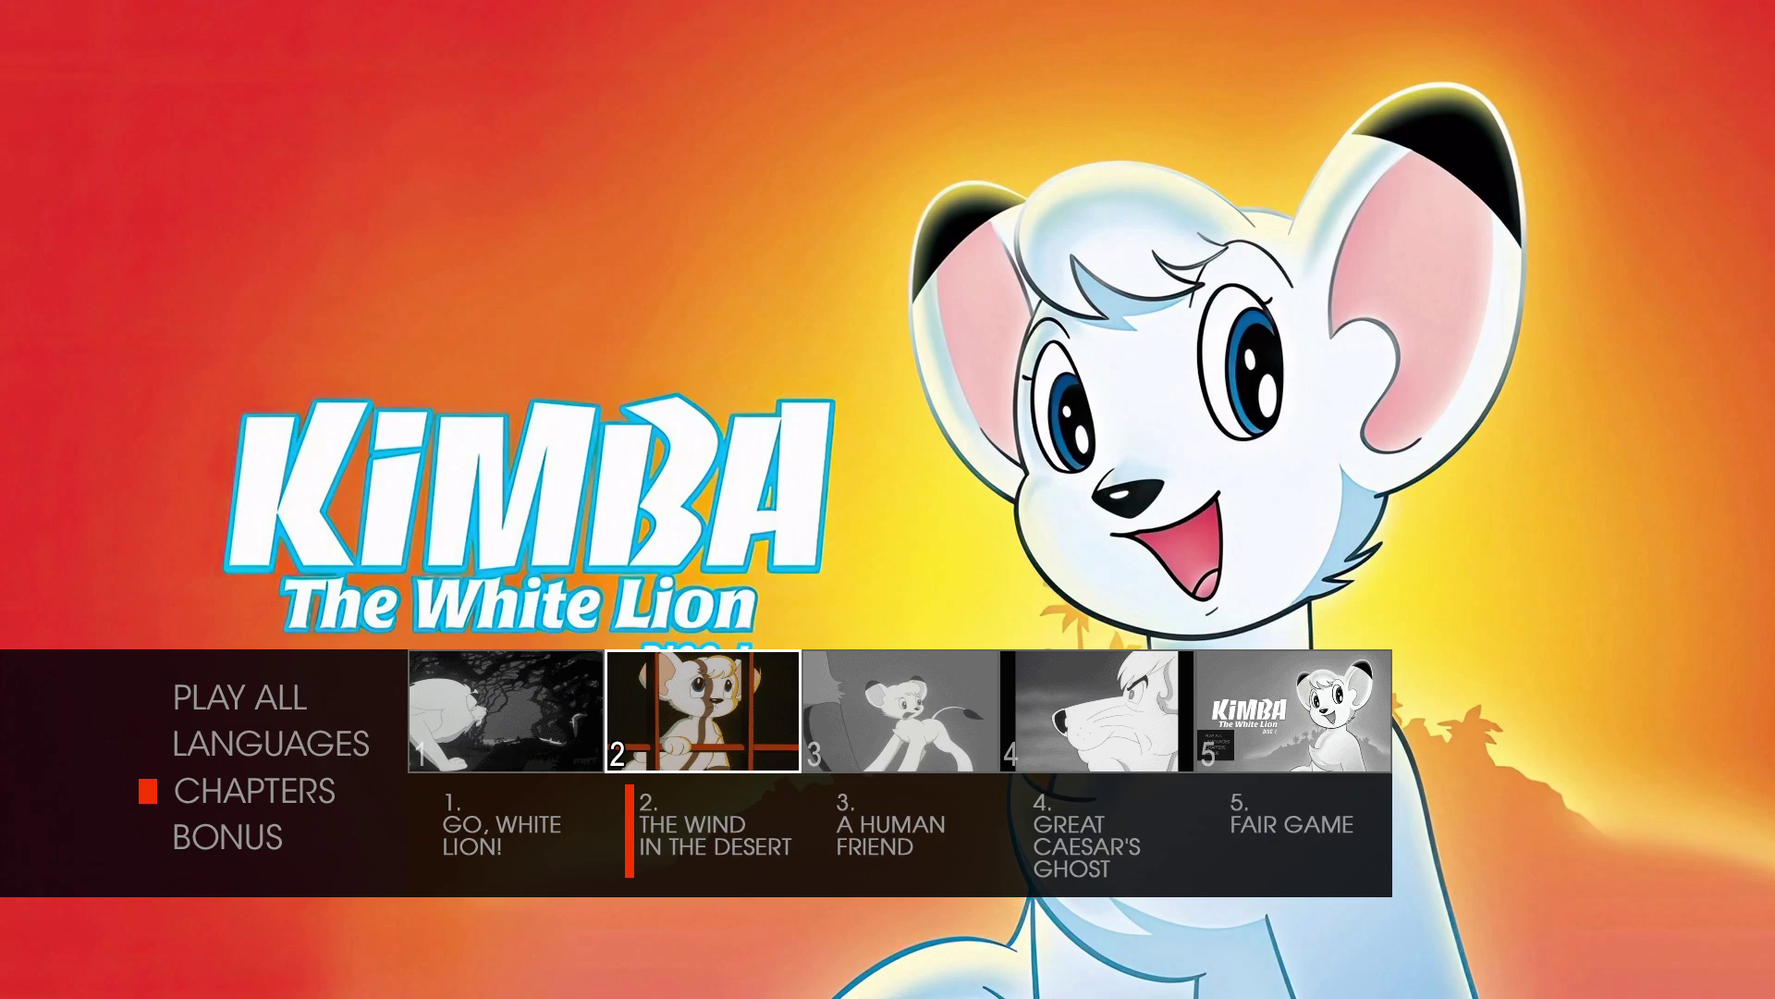
left_click(694, 701)
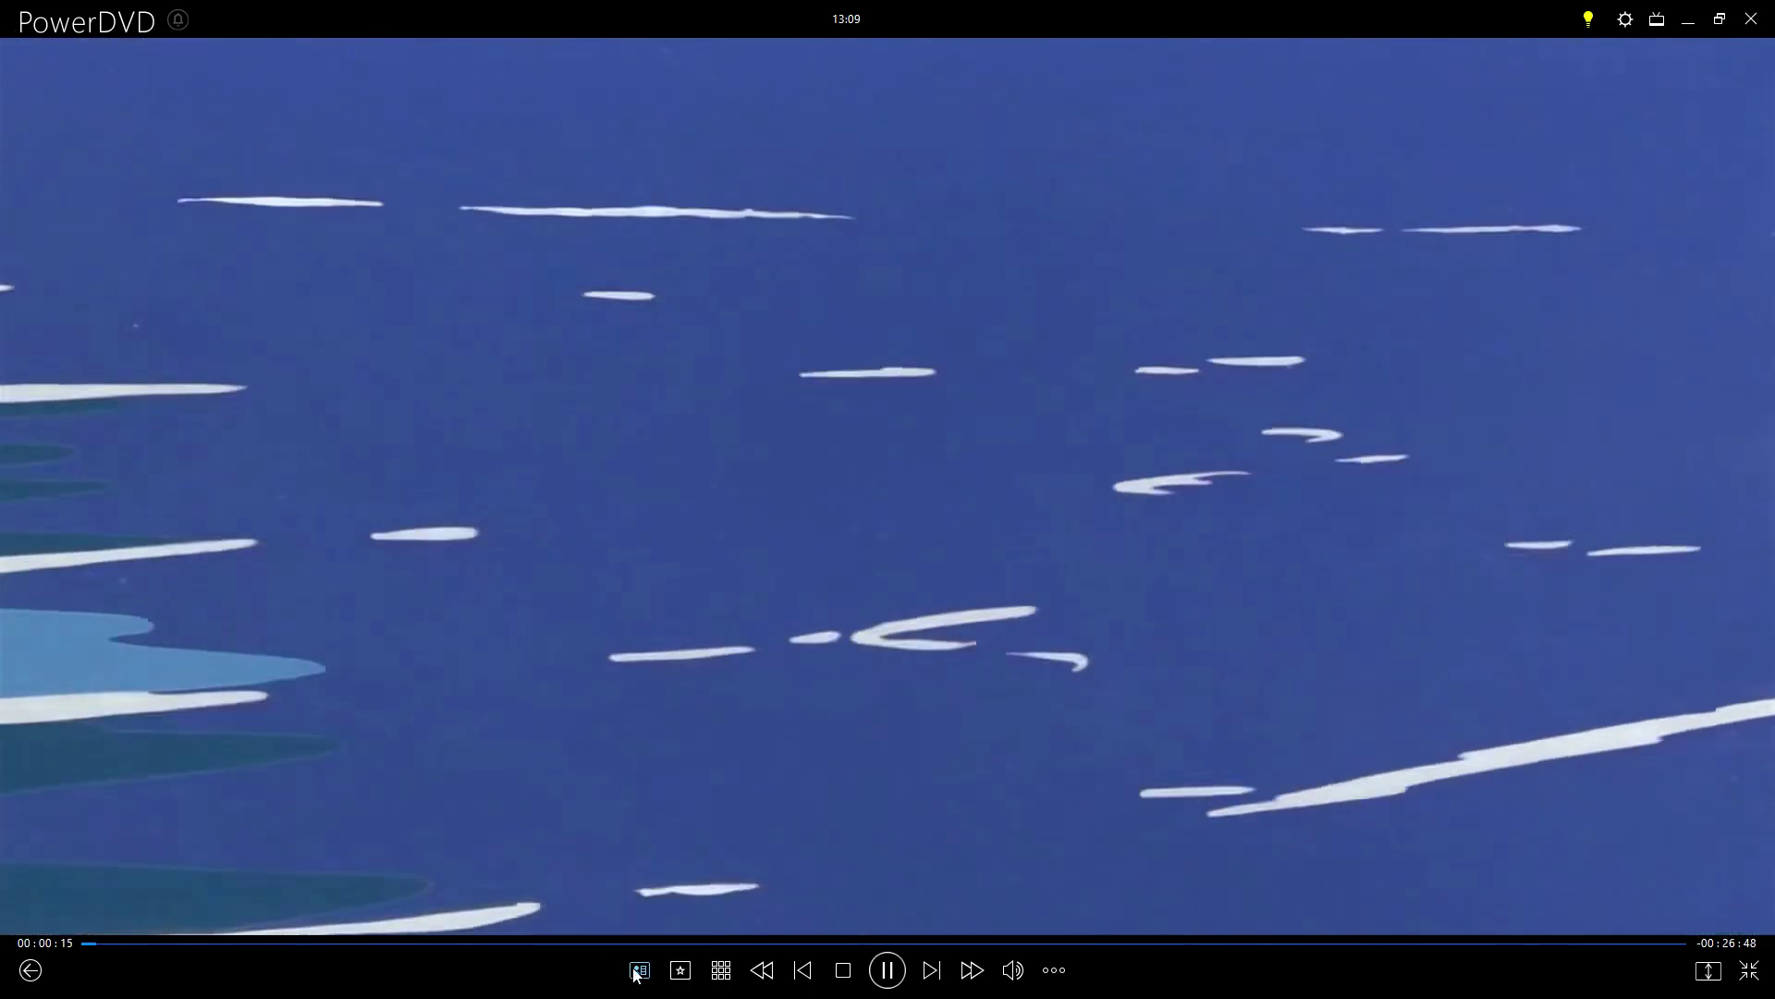
- Over the playing episode, open the pop-up menu's LANGUAGES panel and move to AUDIO 2 2.0, then SUBTITLE OFF
left_click(637, 971)
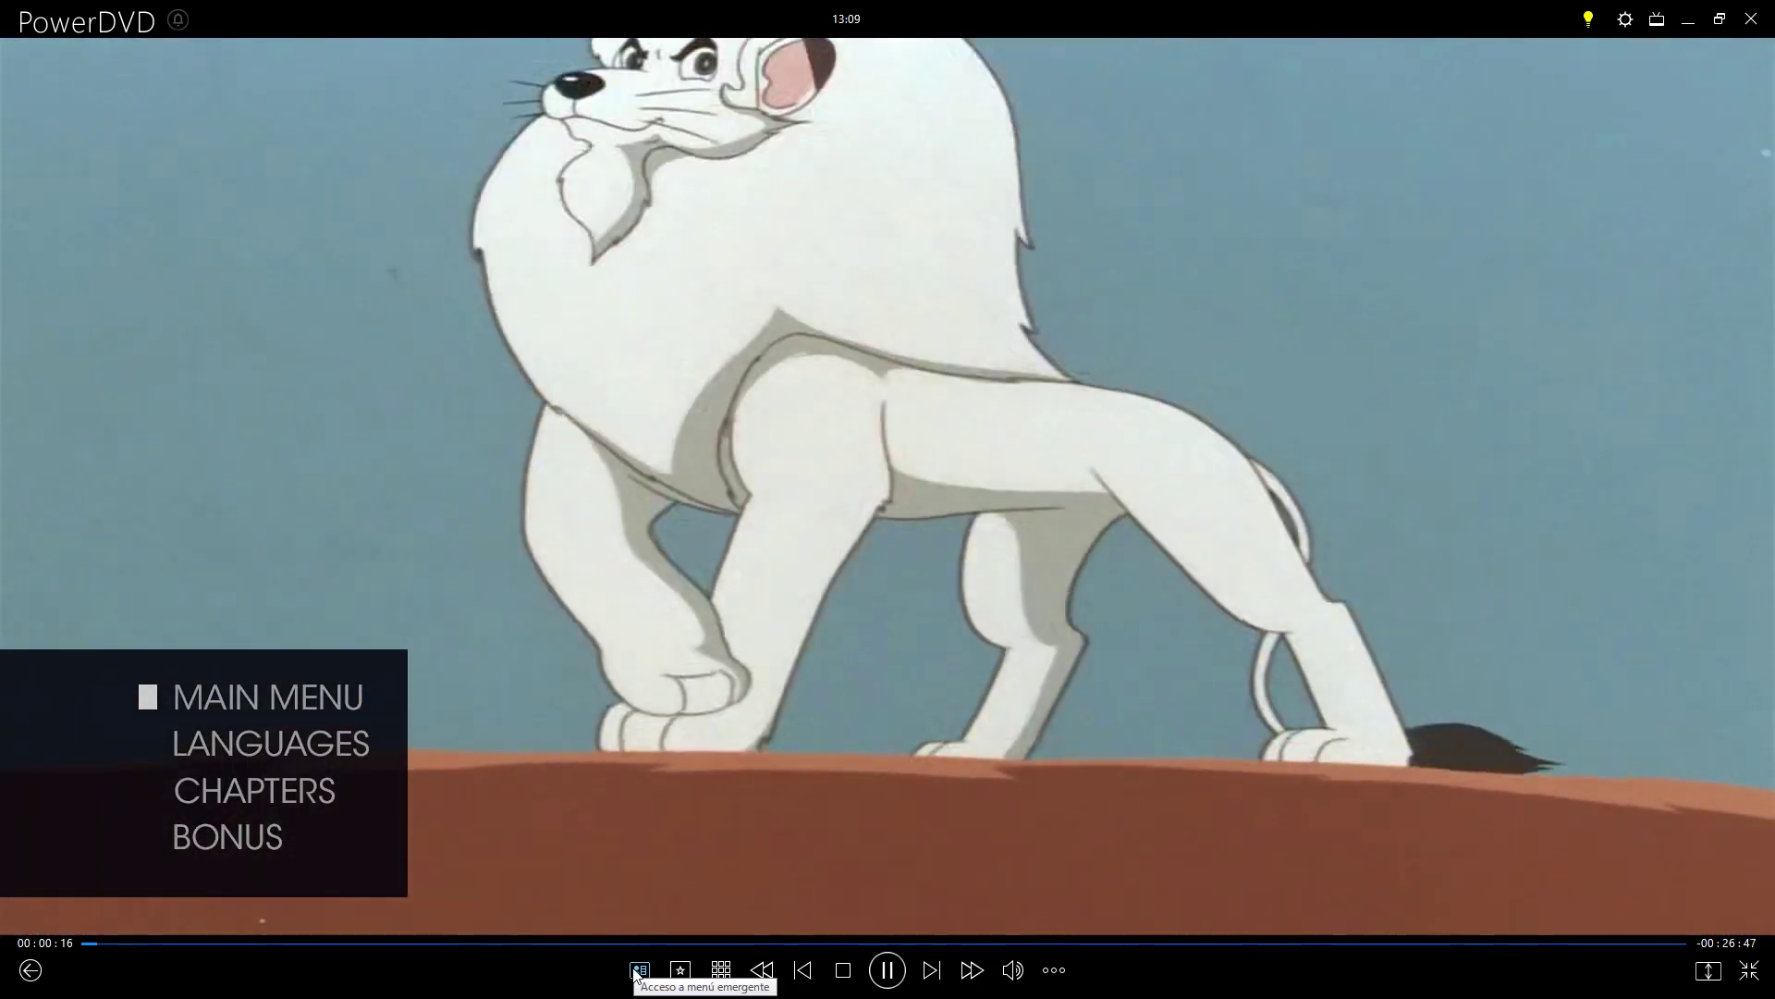
key("Down")
key("Return")
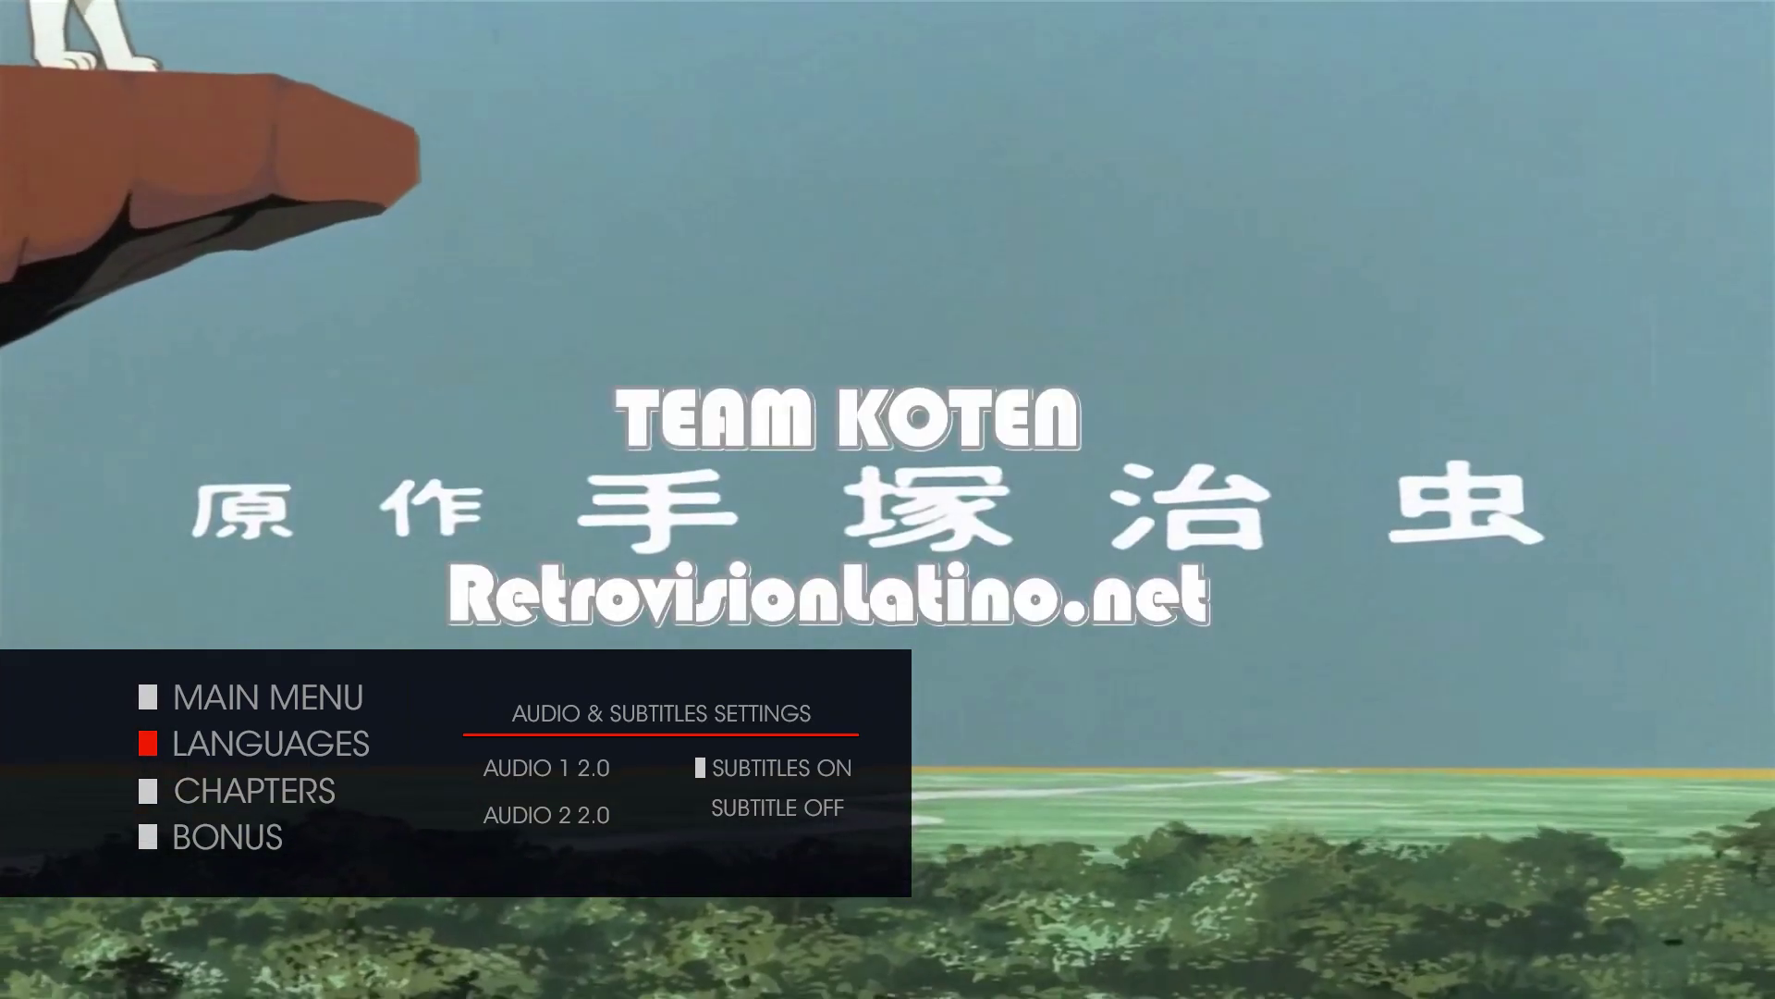
key("Left")
key("Down")
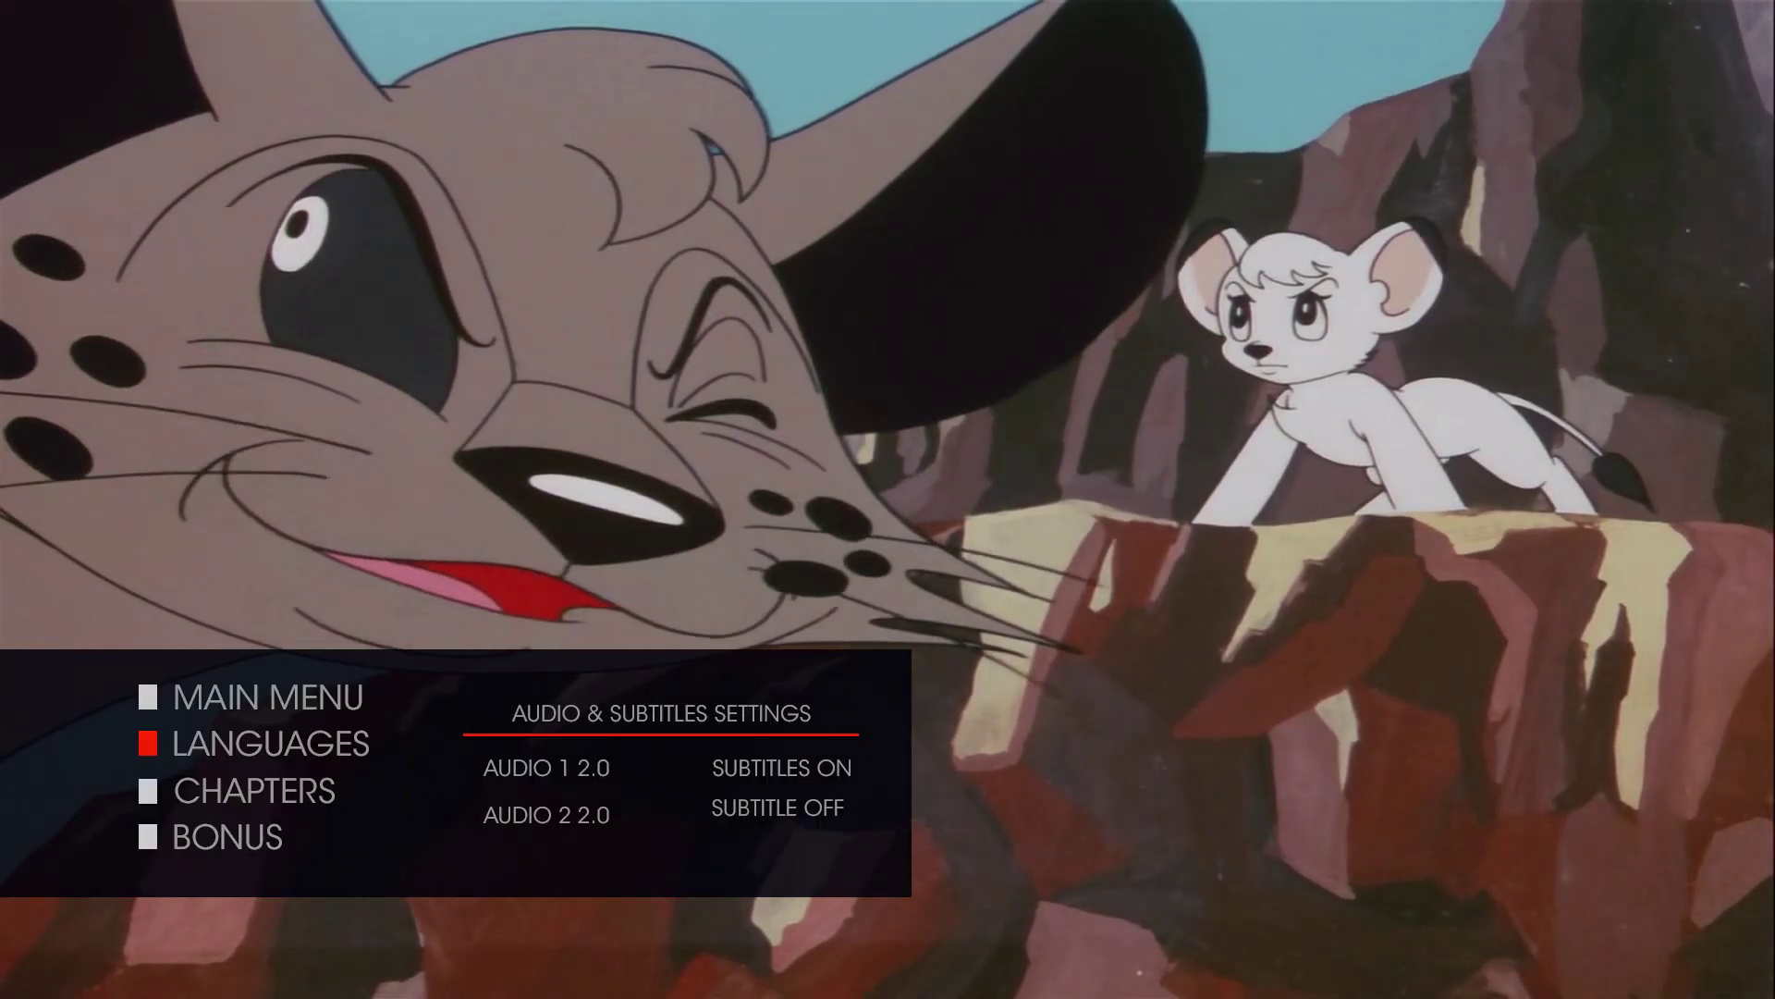
key("Right")
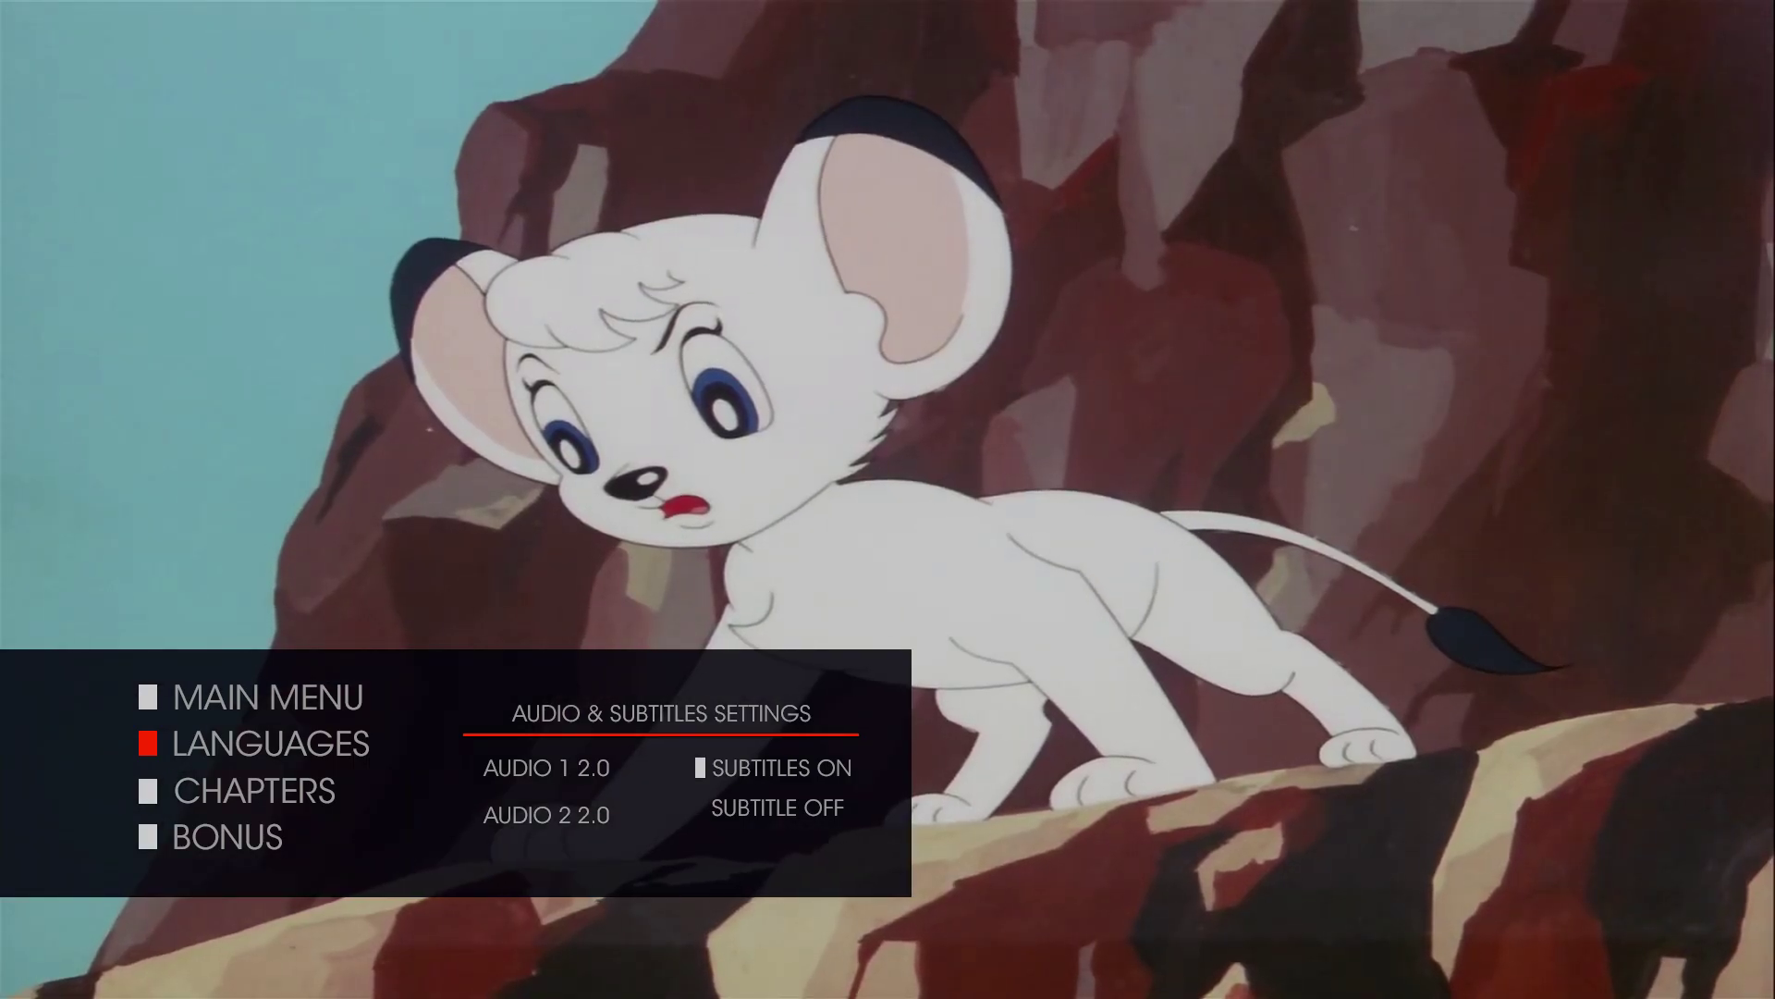
key("Down")
- Inspect the player's audio and subtitle track options in its right-click menu
right_click(964, 340)
mouse_move(1070, 491)
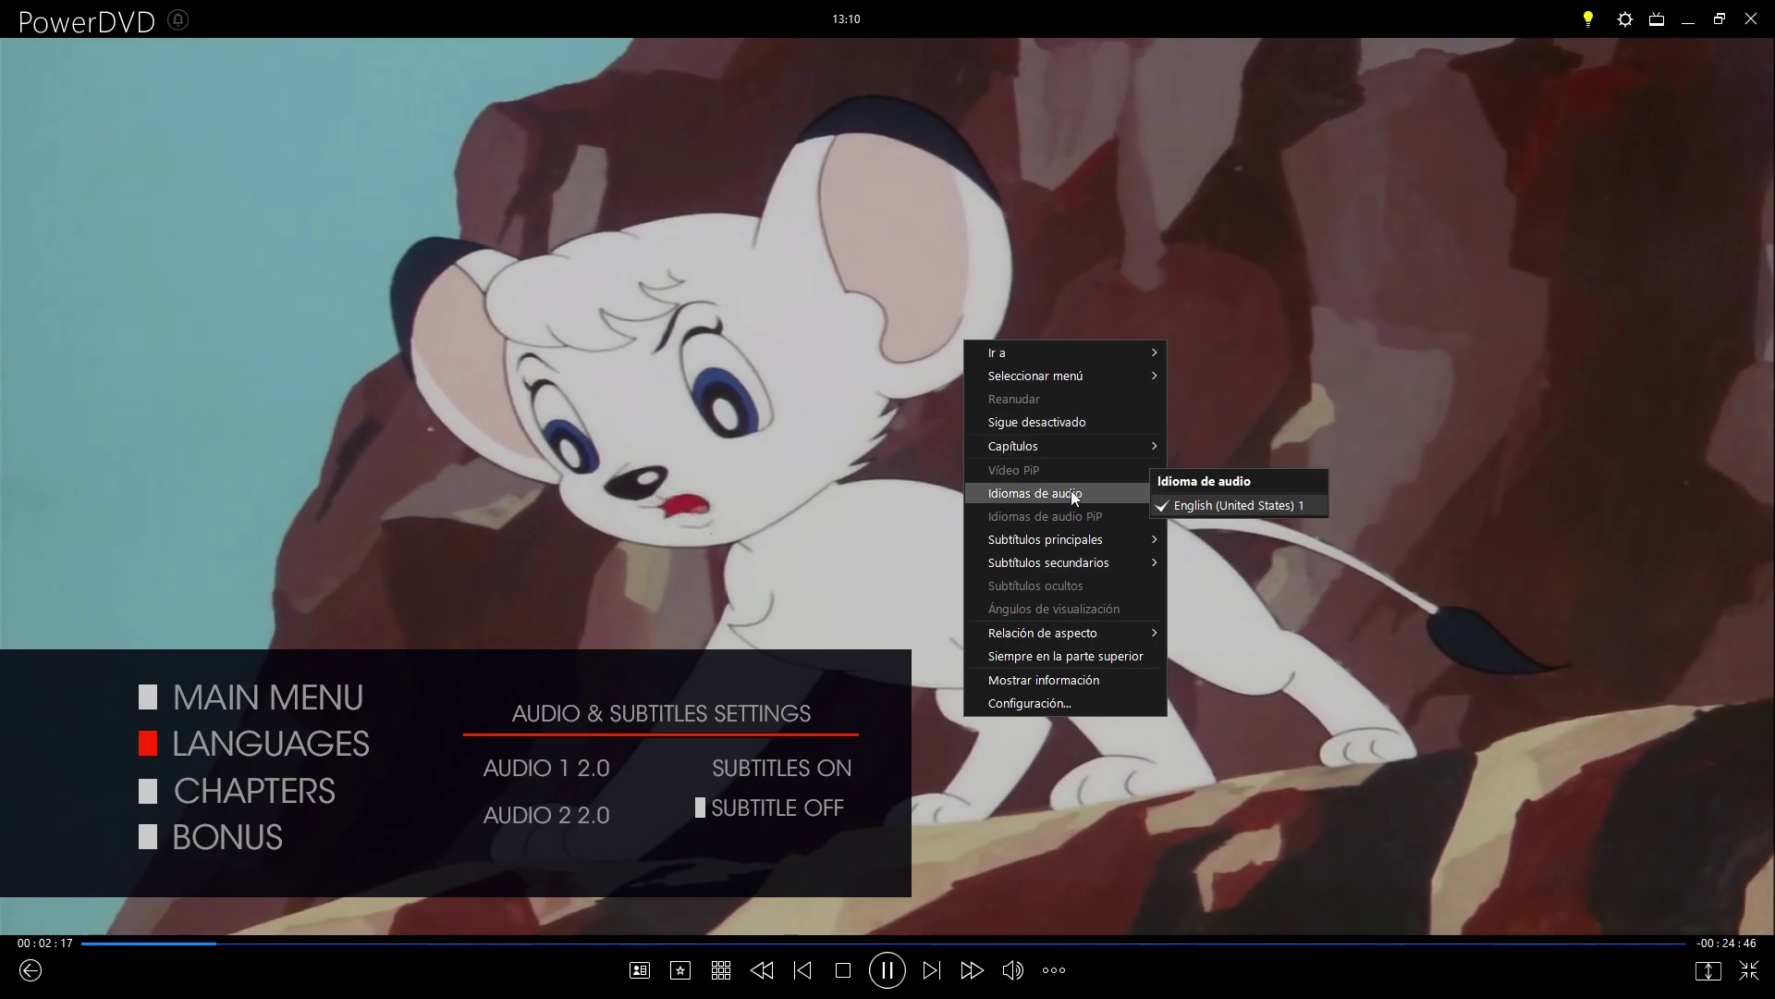
mouse_move(1065, 540)
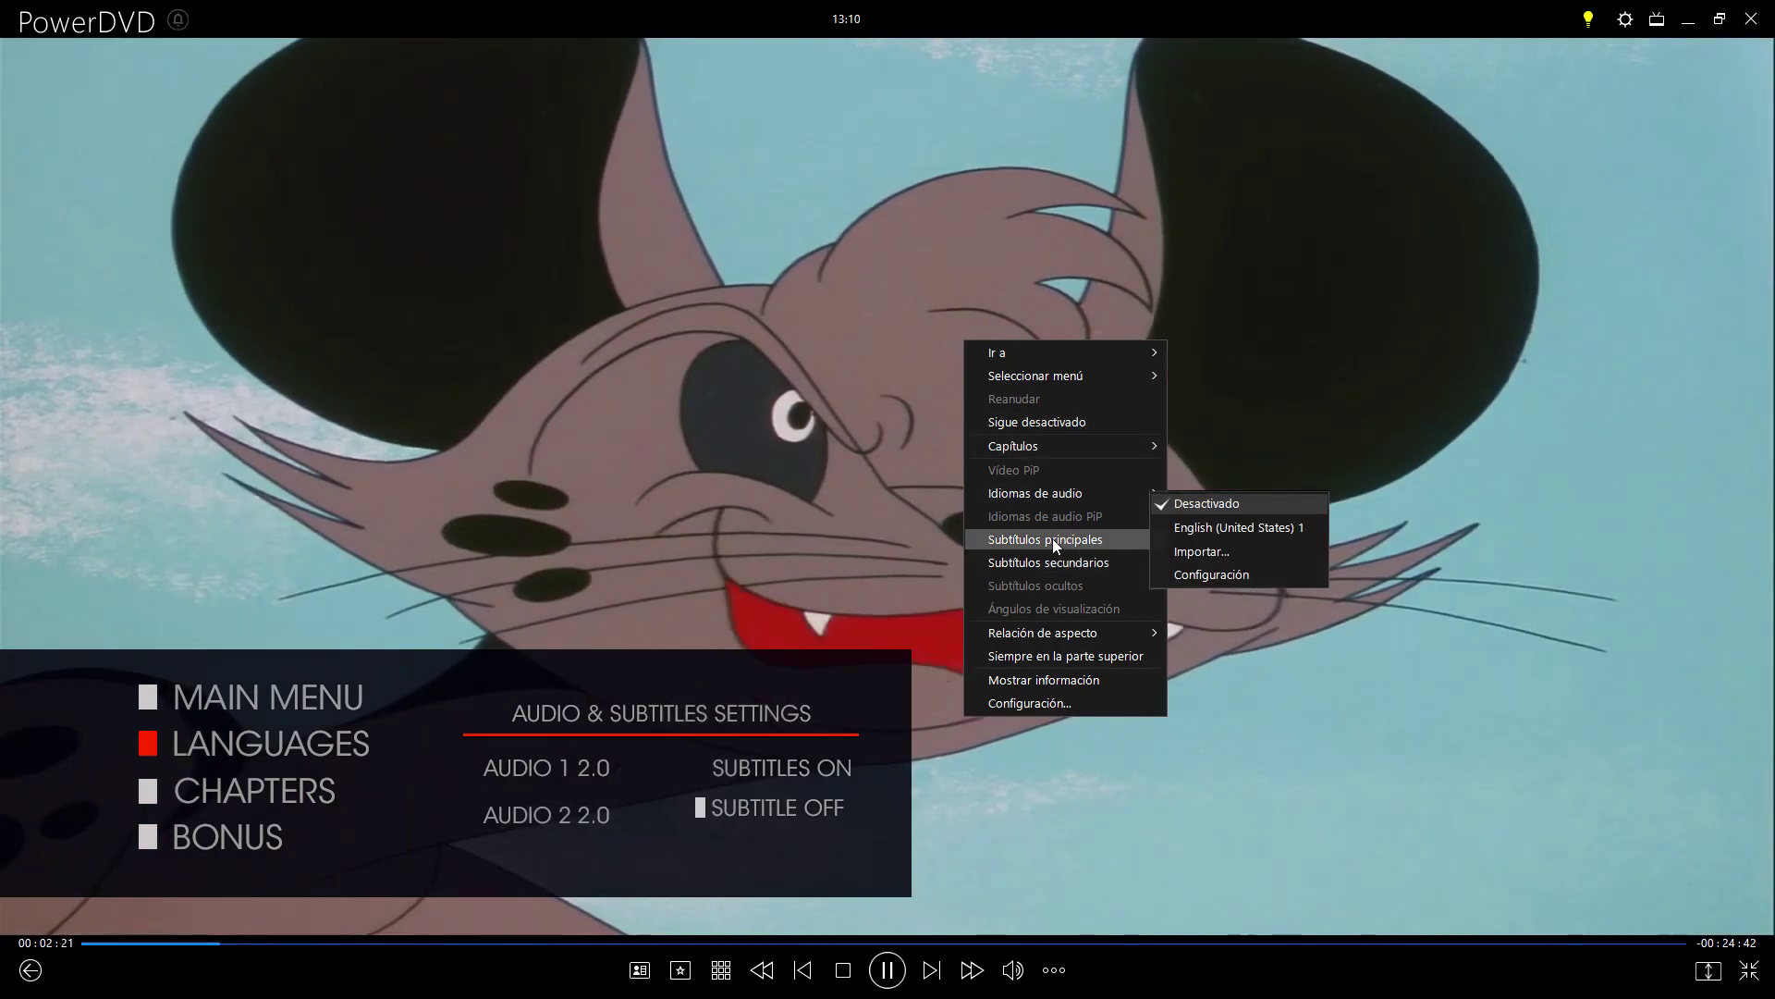
key("Up")
mouse_move(980, 632)
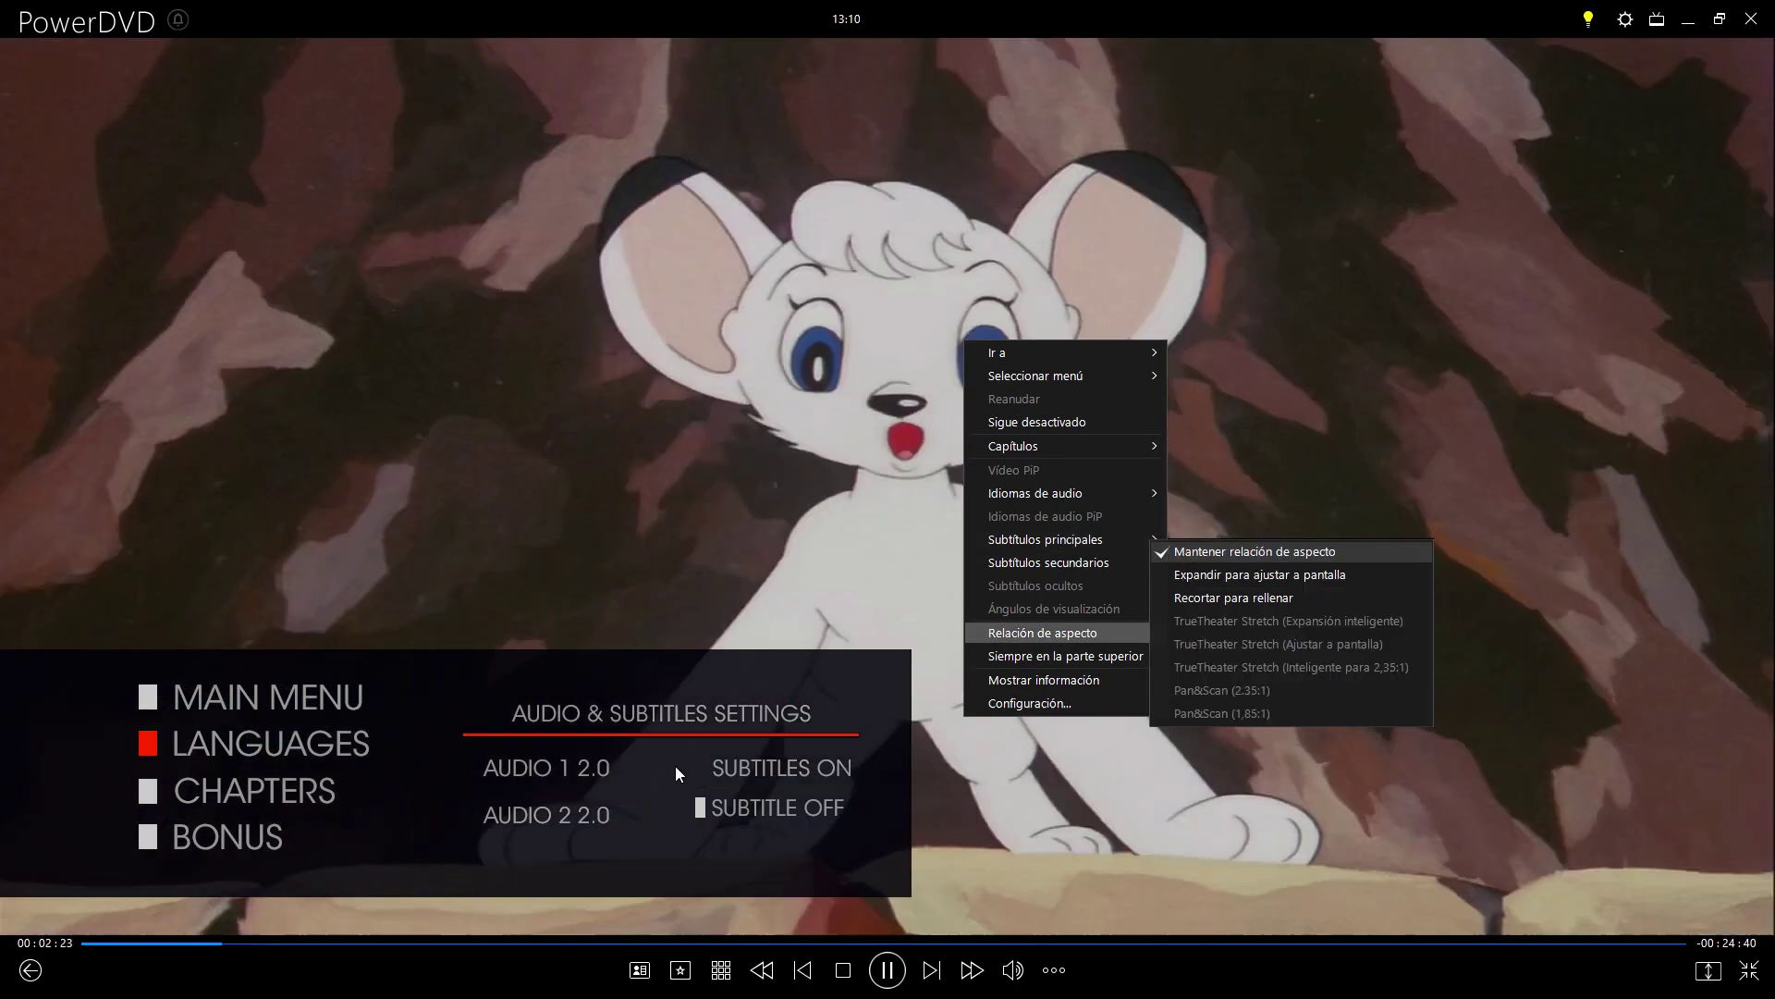
key("Escape")
key("Escape")
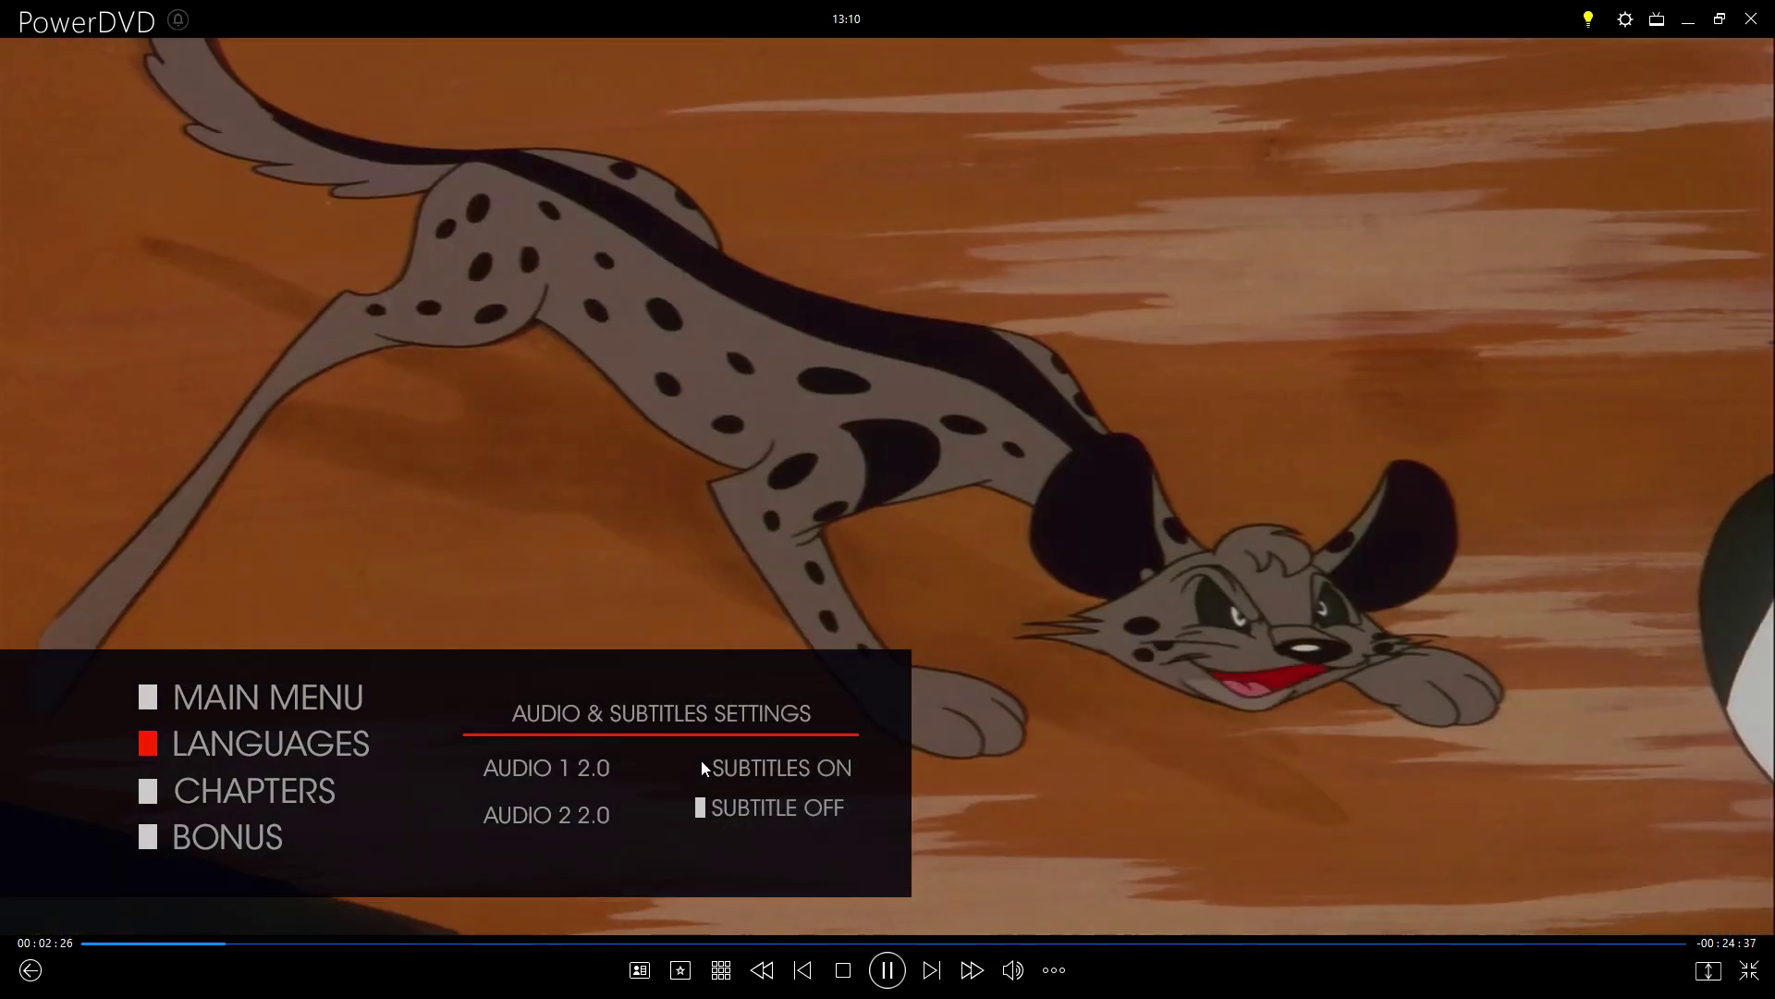
- Turn disc subtitles back on and recheck the player's subtitle tracks, then select SUBTITLE OFF and close the panel
left_click(703, 768)
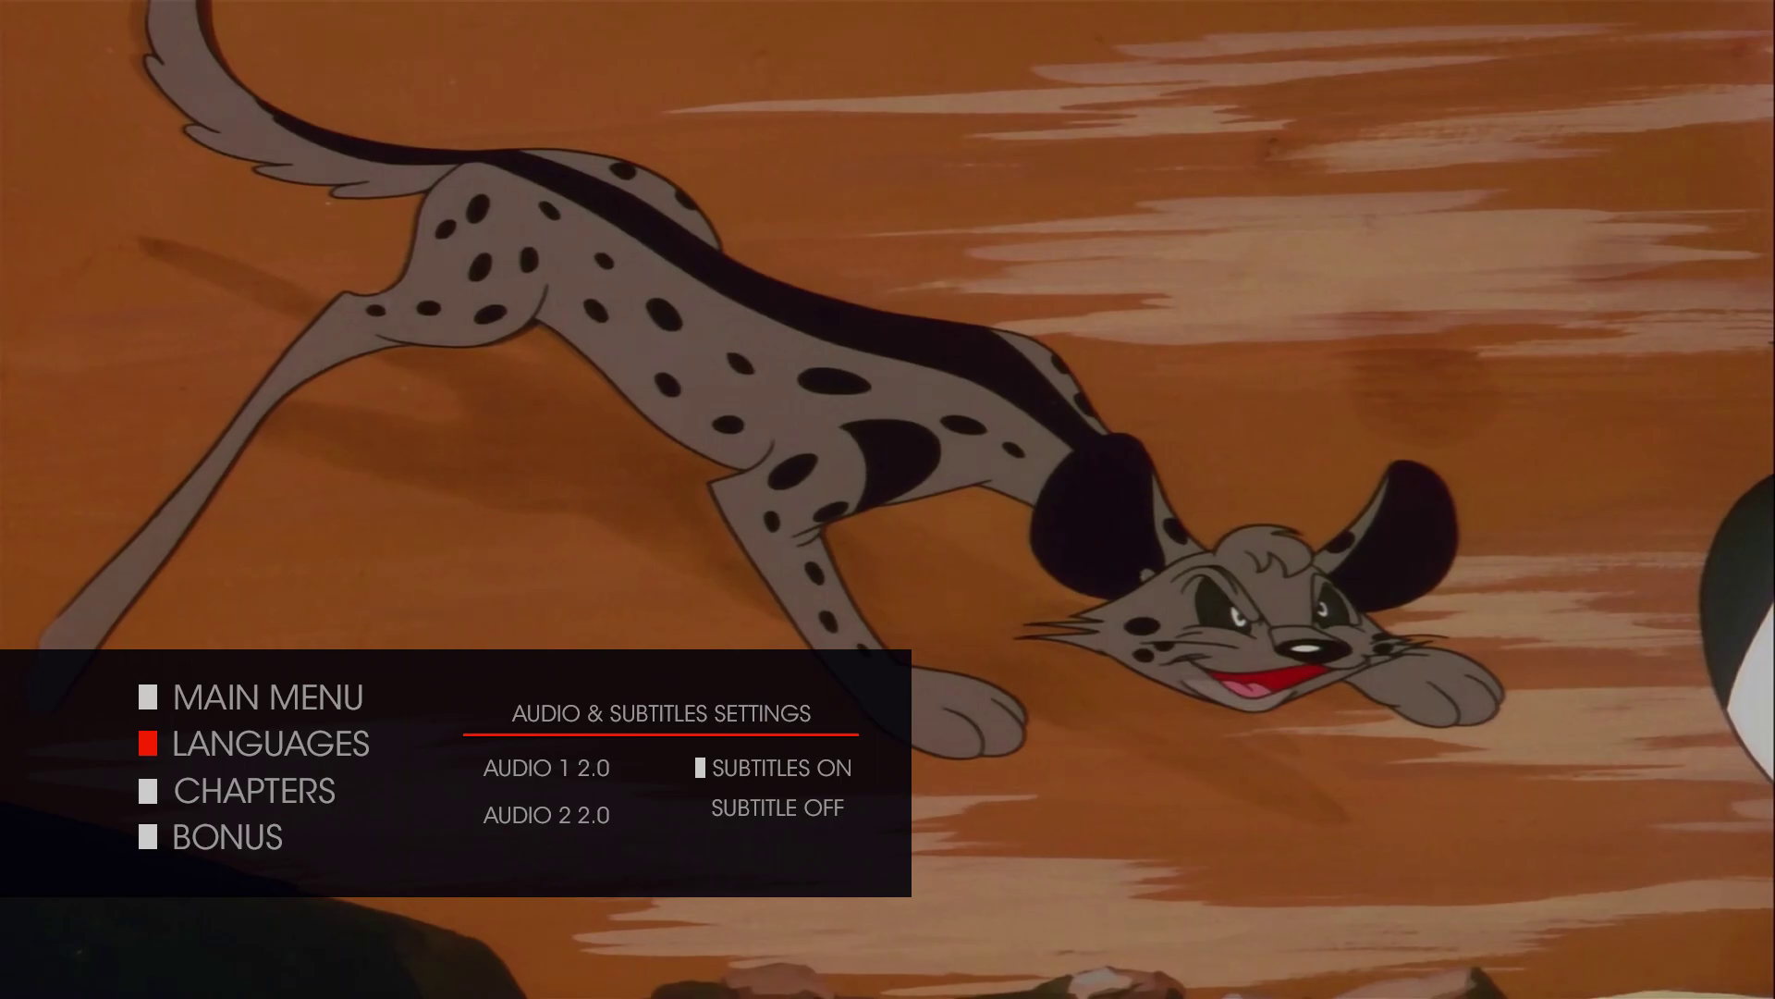
right_click(958, 403)
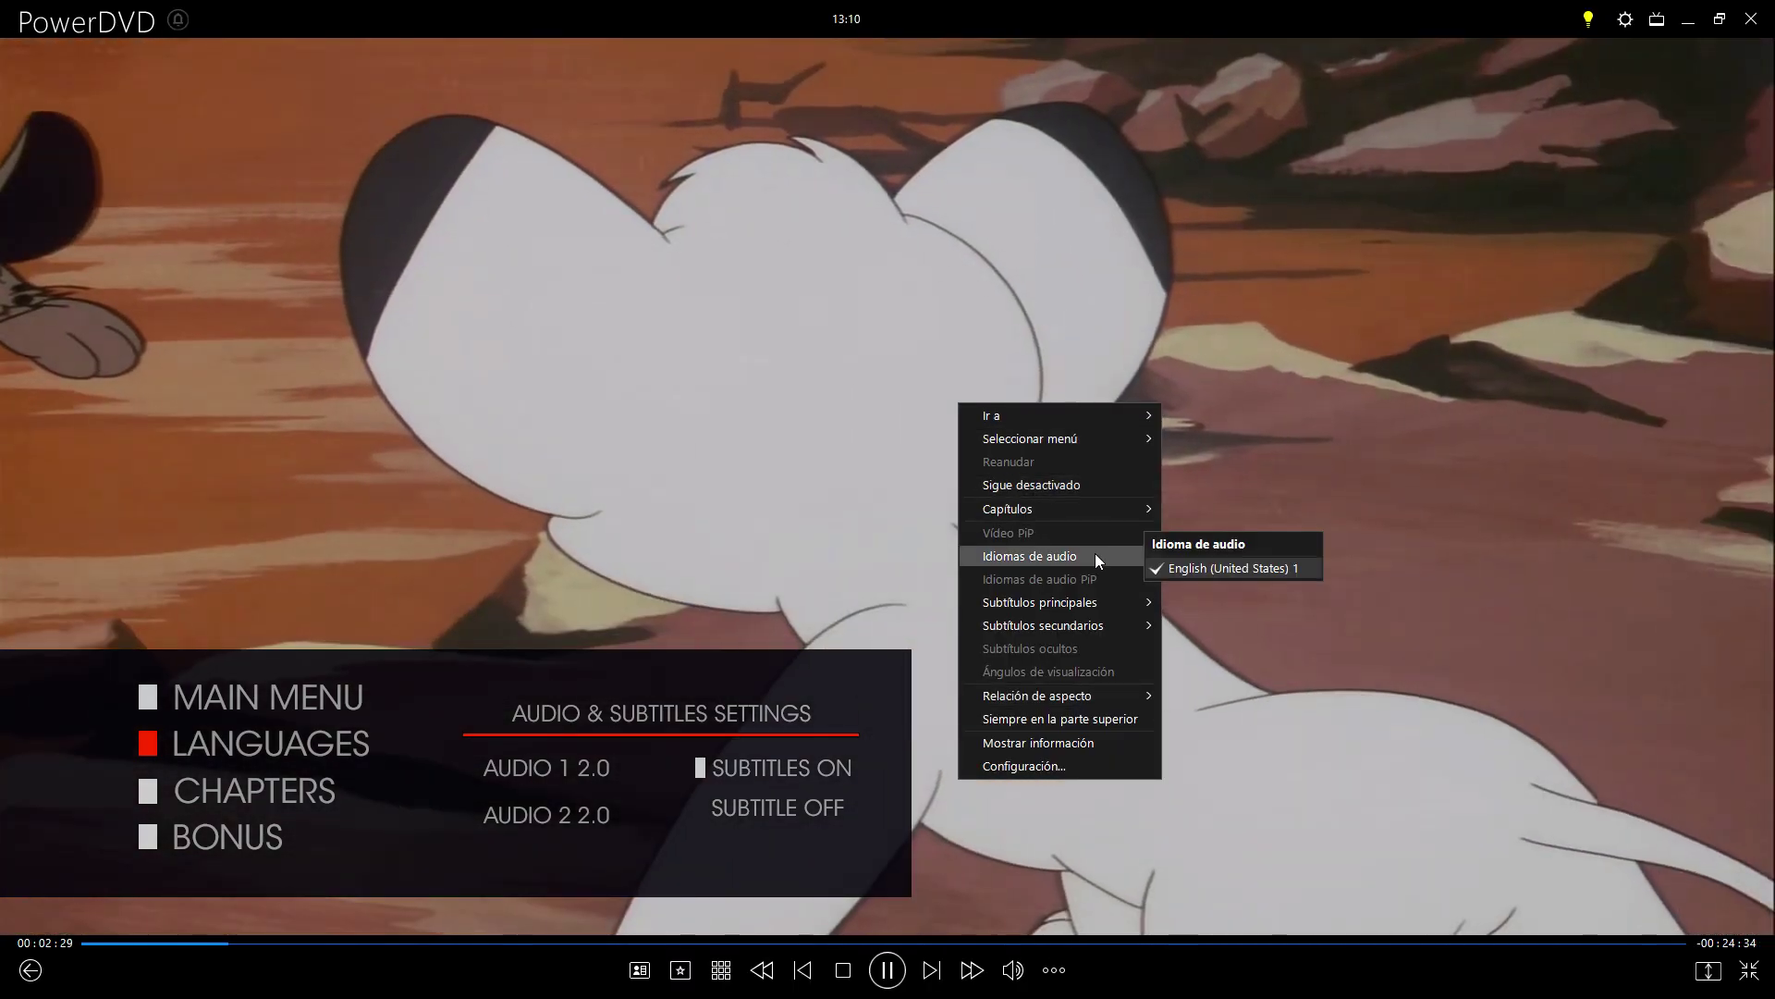
mouse_move(1088, 610)
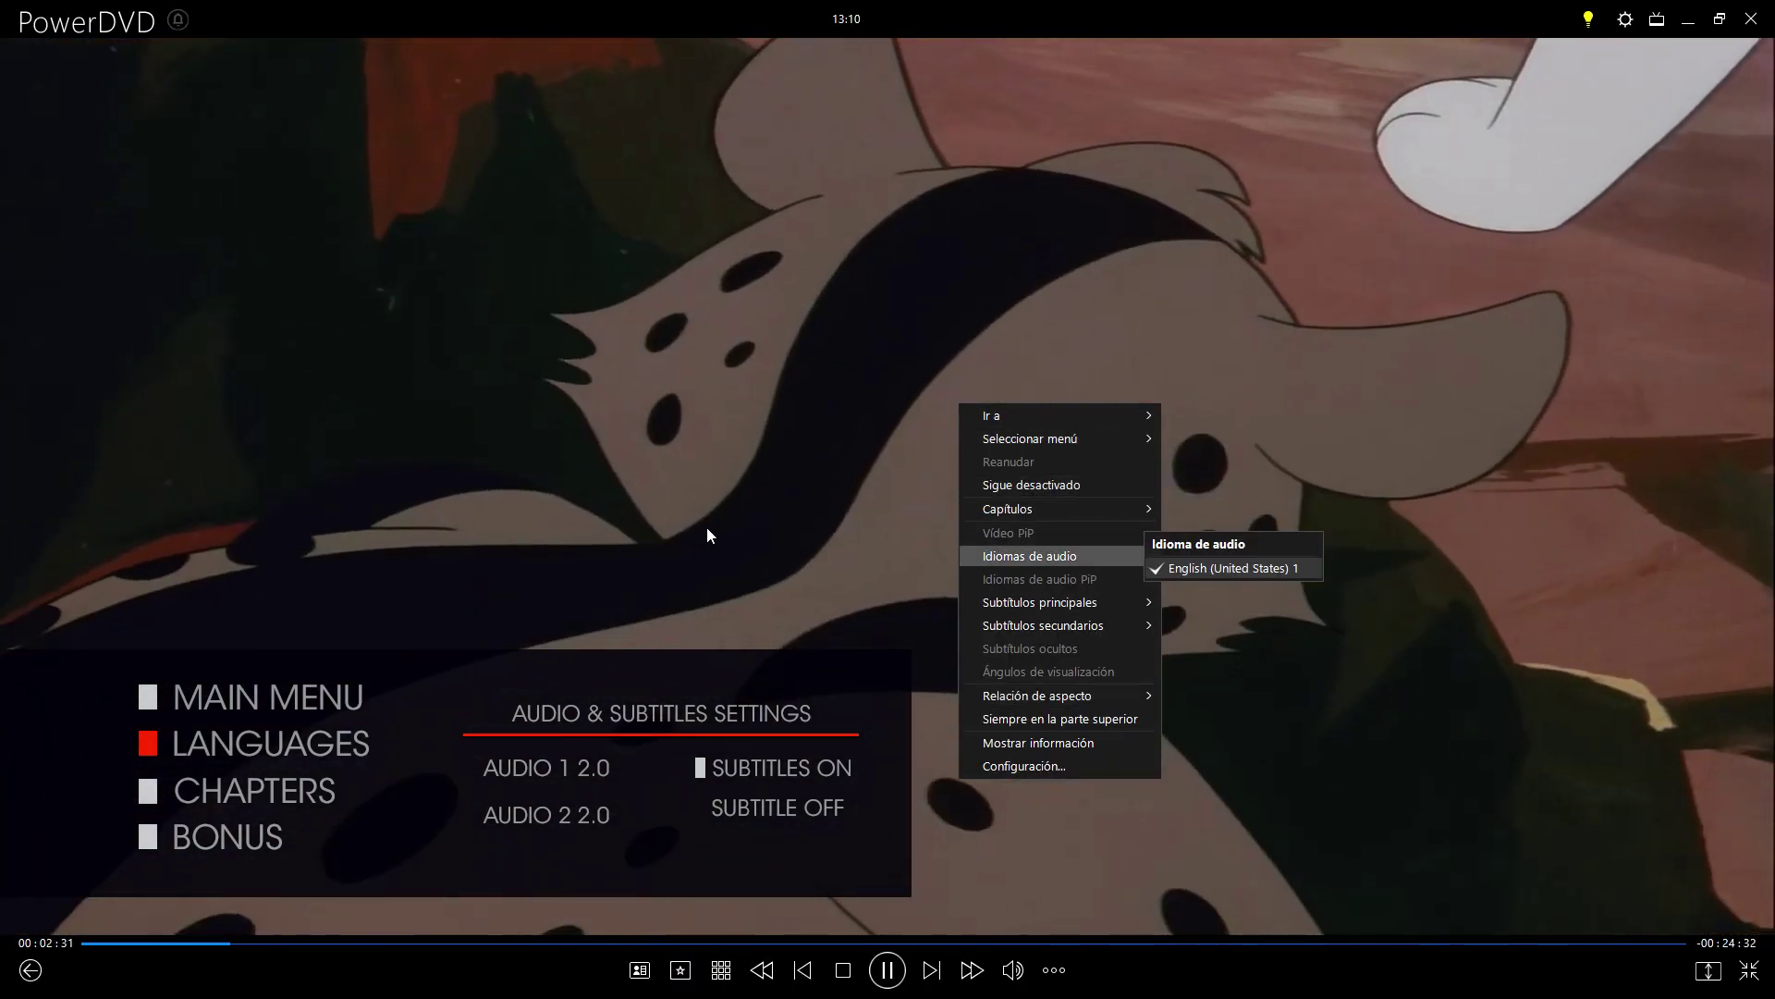
left_click(708, 525)
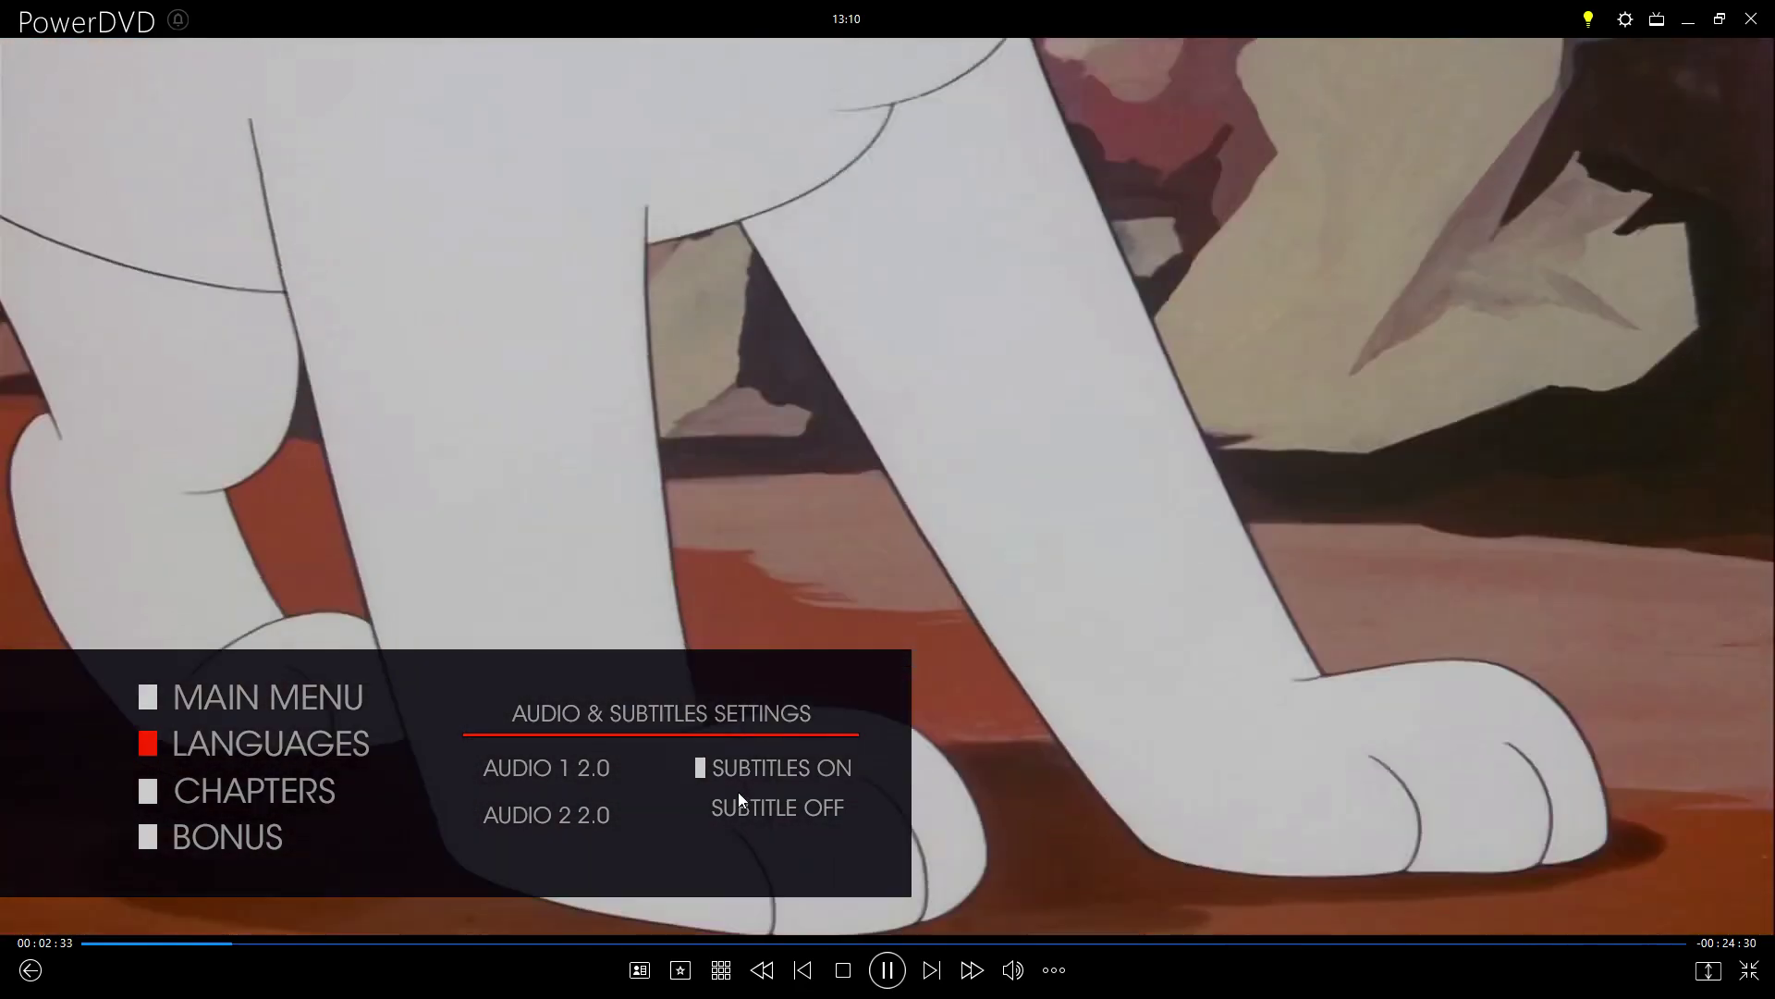
left_click(701, 810)
left_click(701, 810)
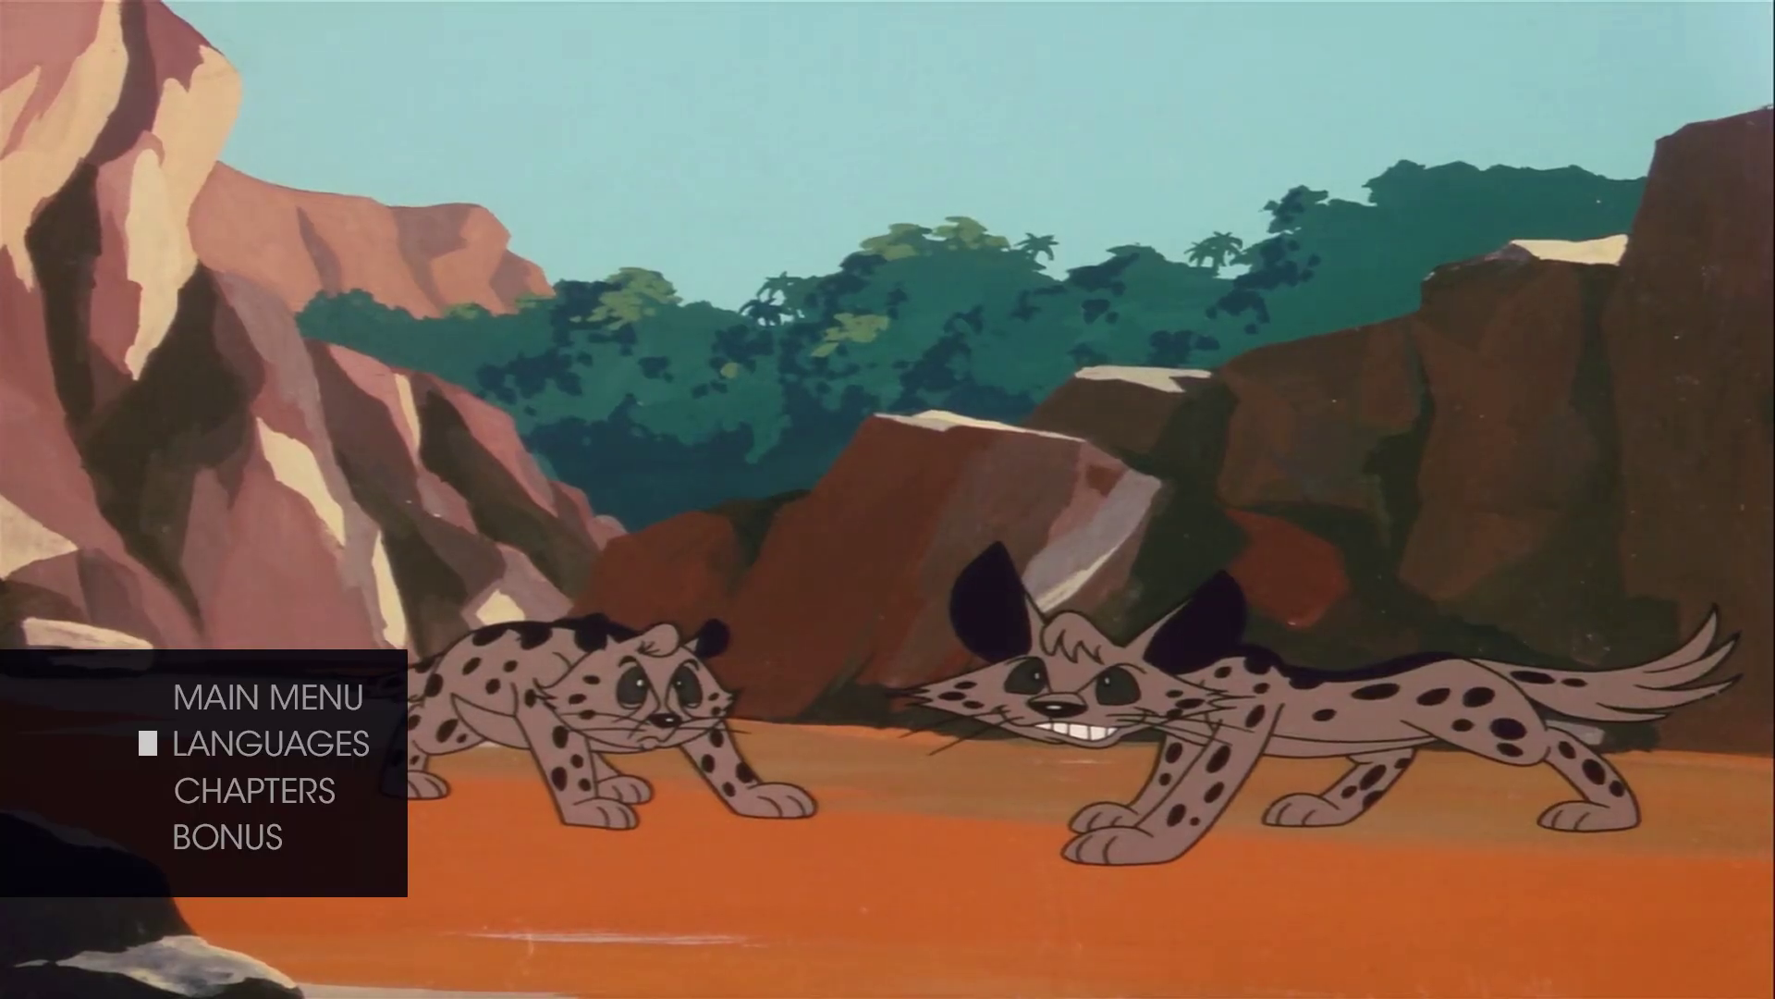
mouse_move(932, 418)
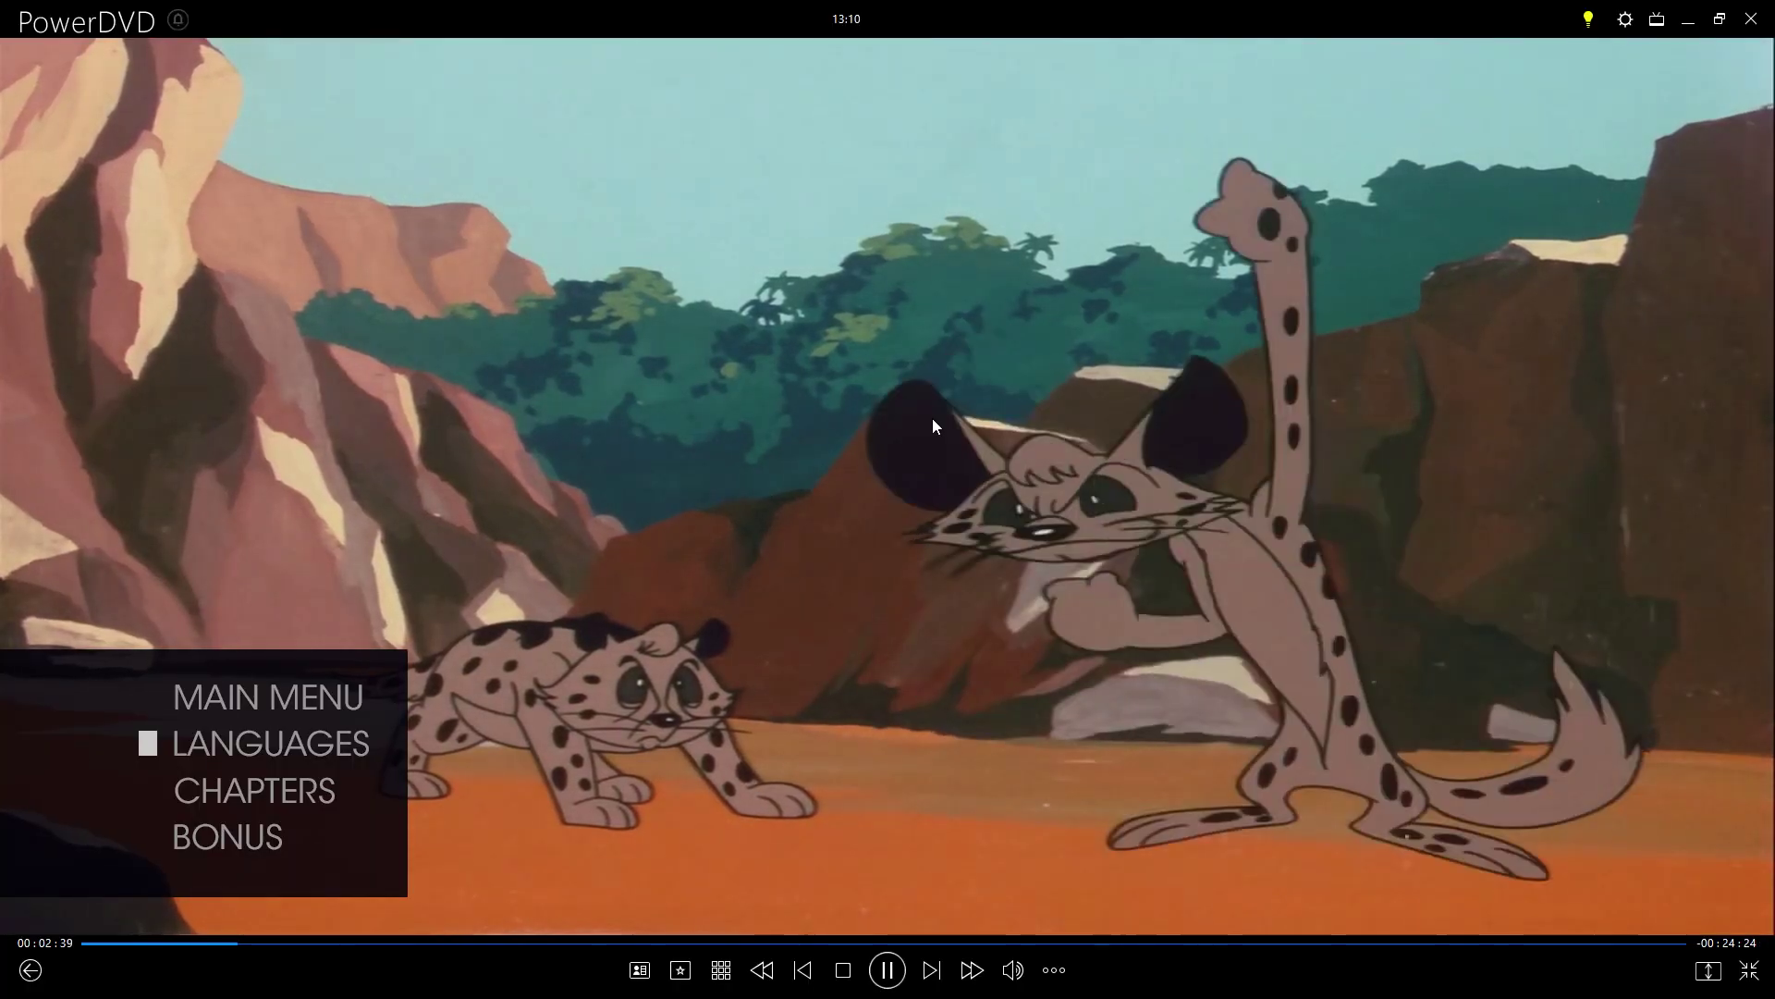
- Skip forward to chapter 4 and then chapter 5 so the episode runs to its end
left_click(928, 969)
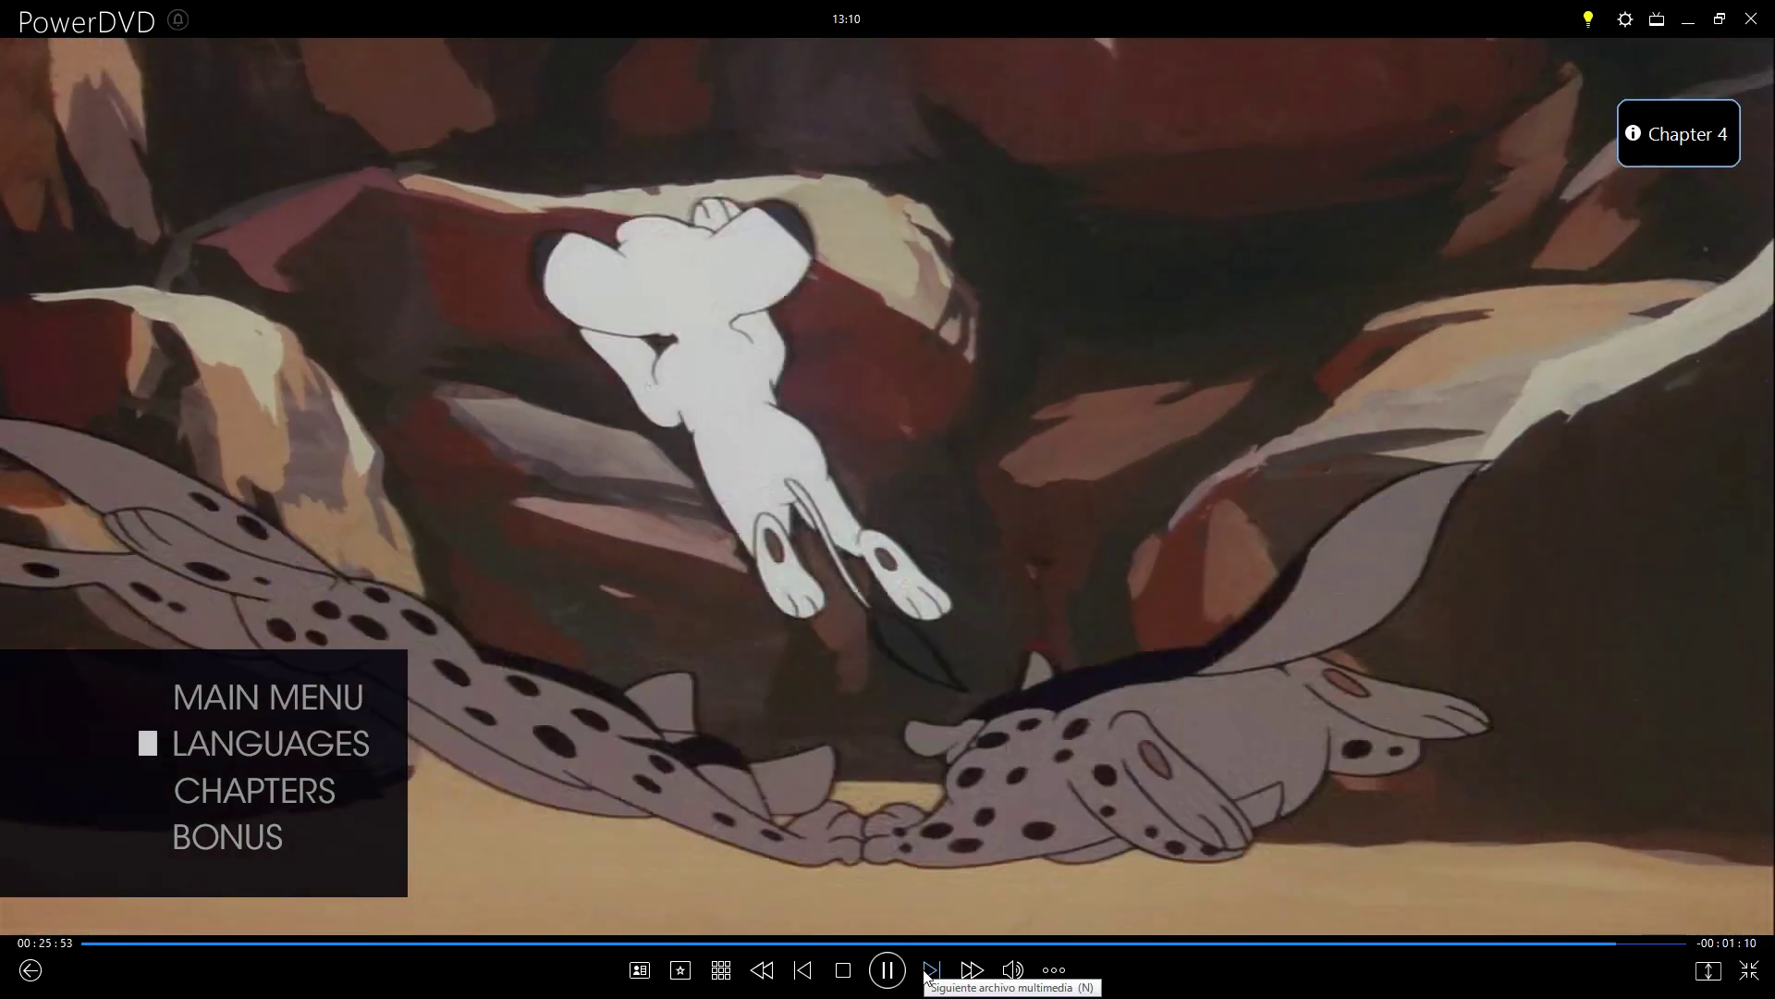
left_click(929, 969)
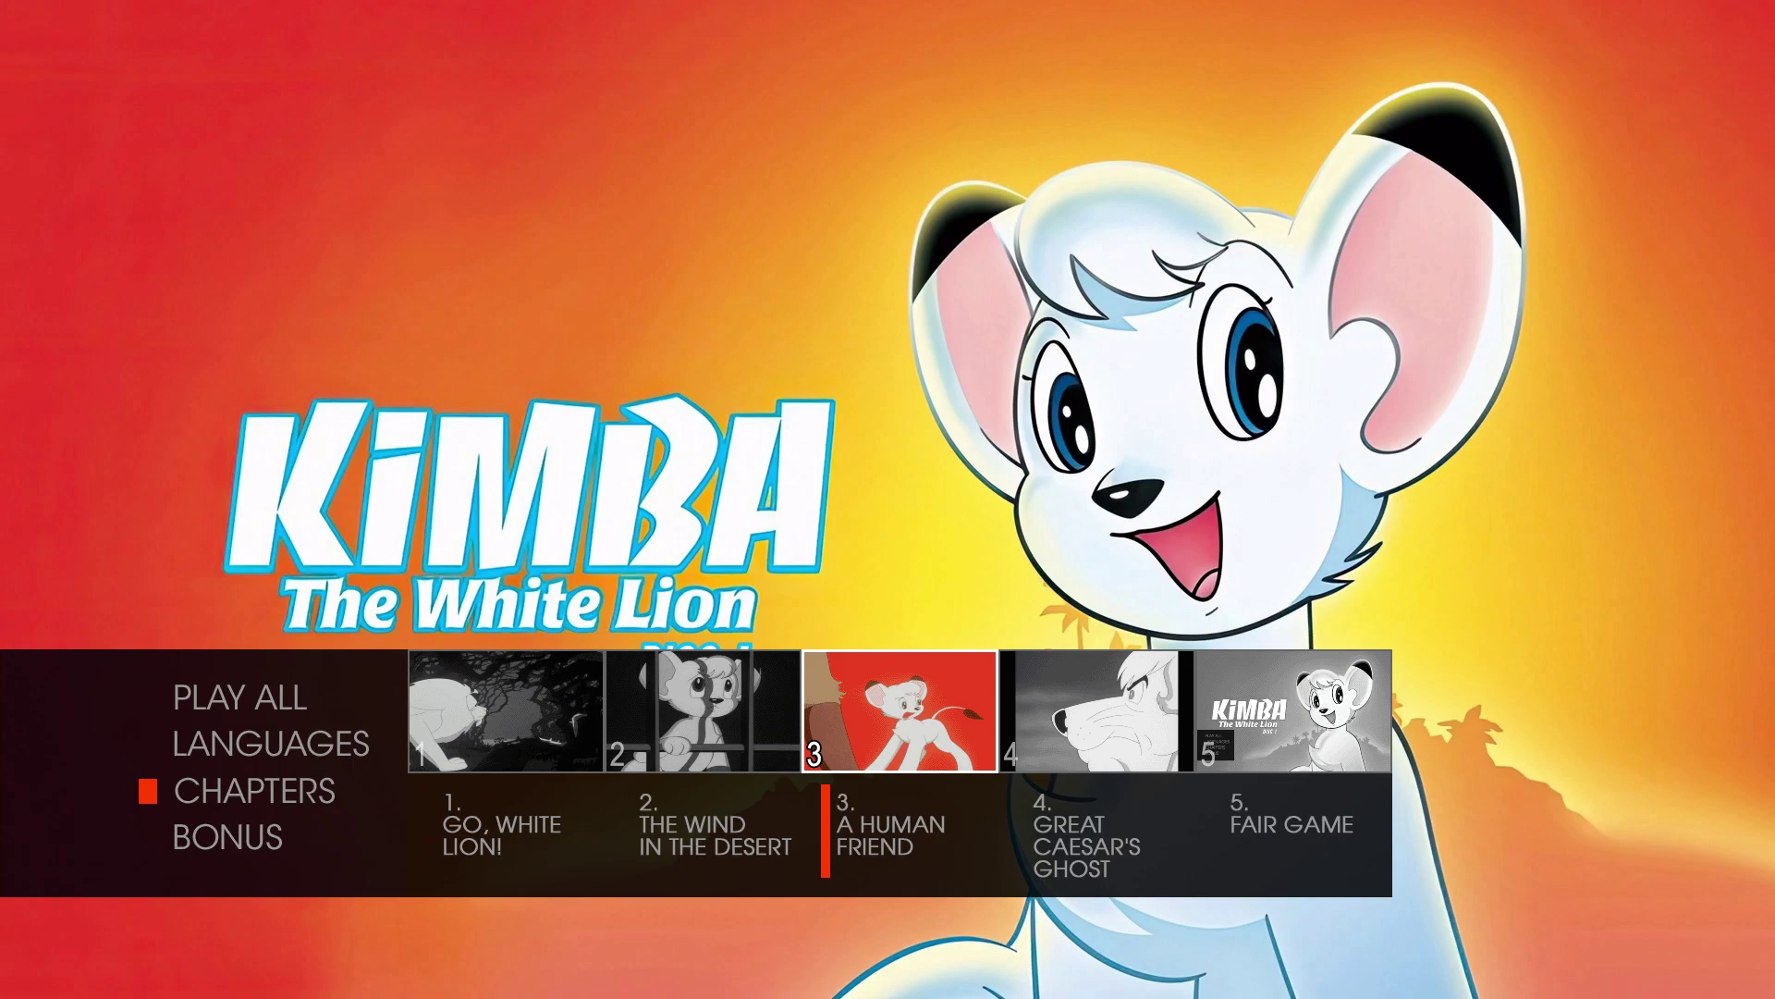
- Jump to the disc's title menu via Seleccionar menú > Menú superior and restart playback
left_click(888, 721)
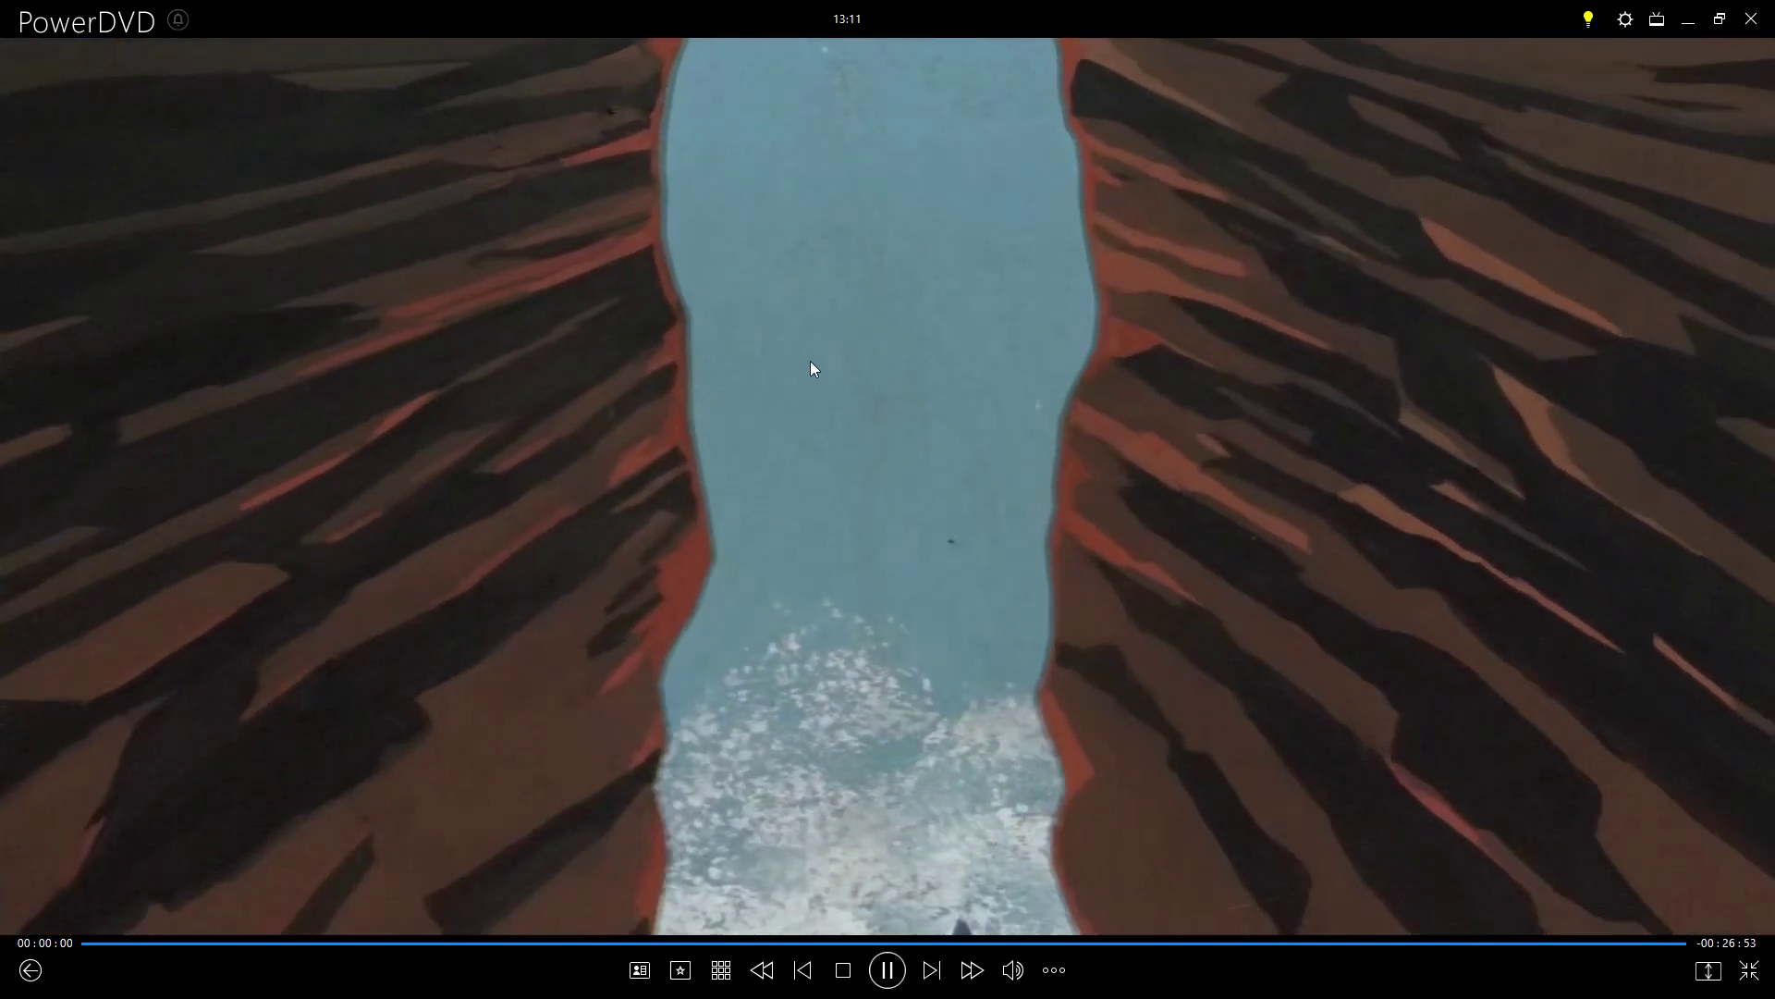
right_click(810, 362)
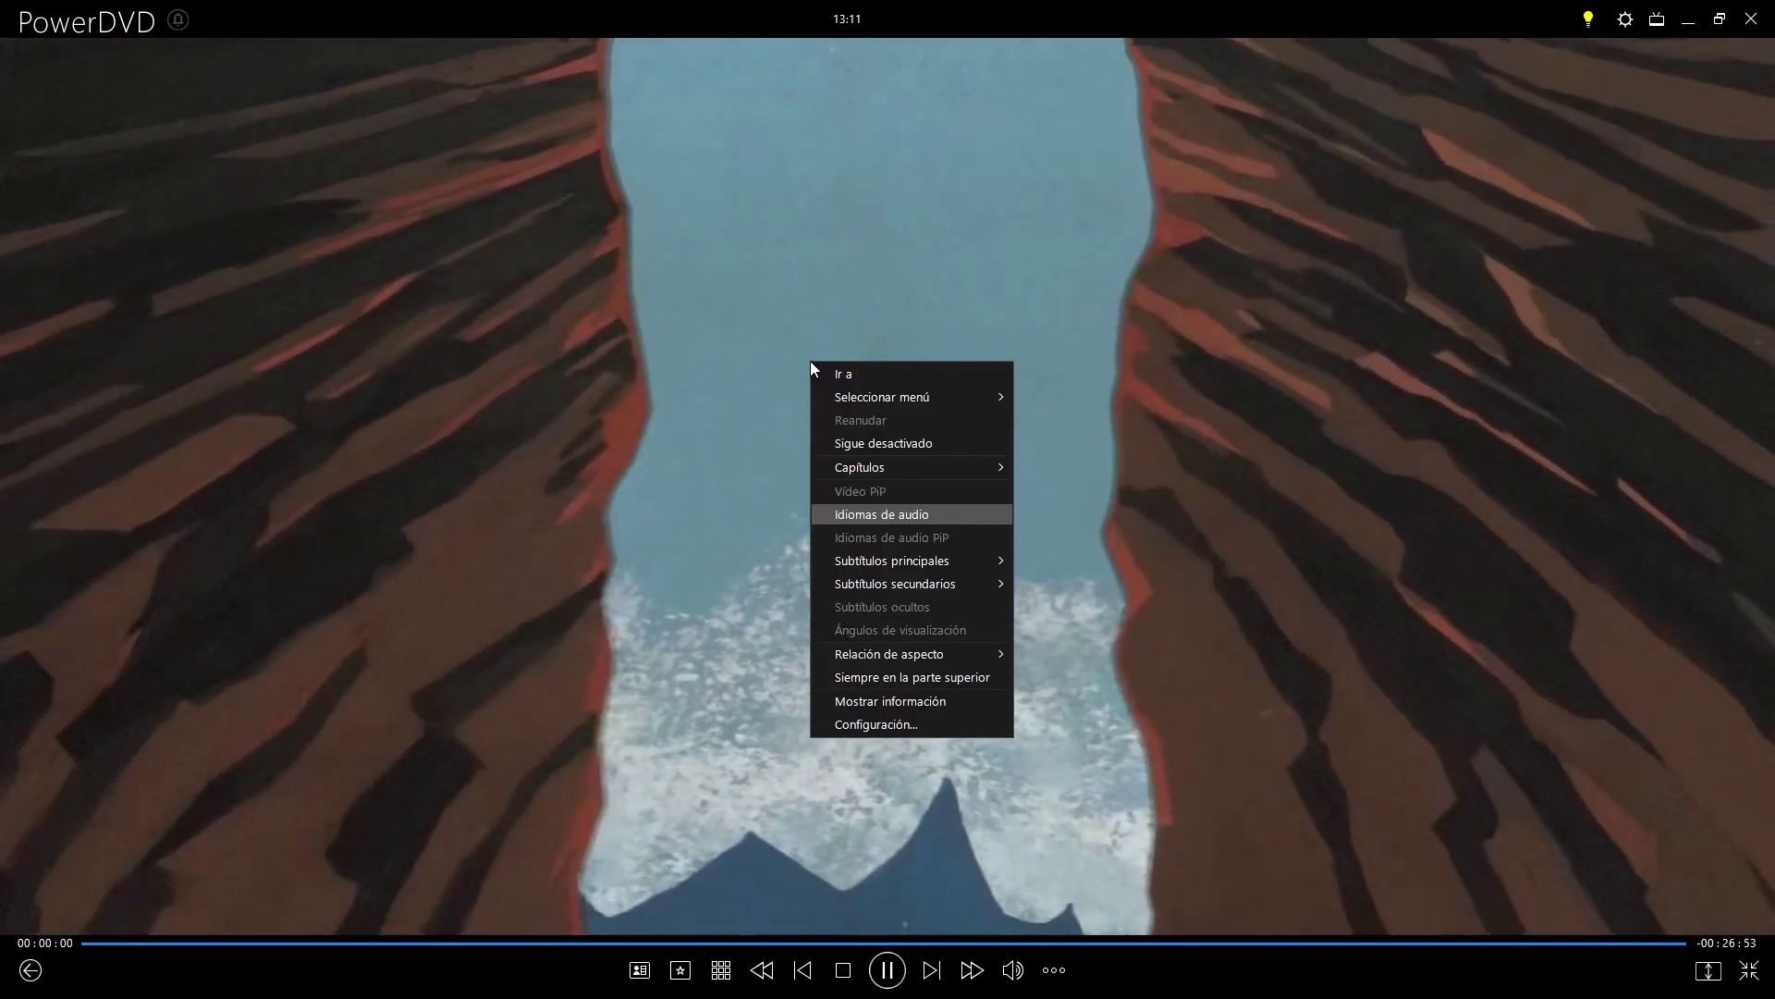
mouse_move(856, 406)
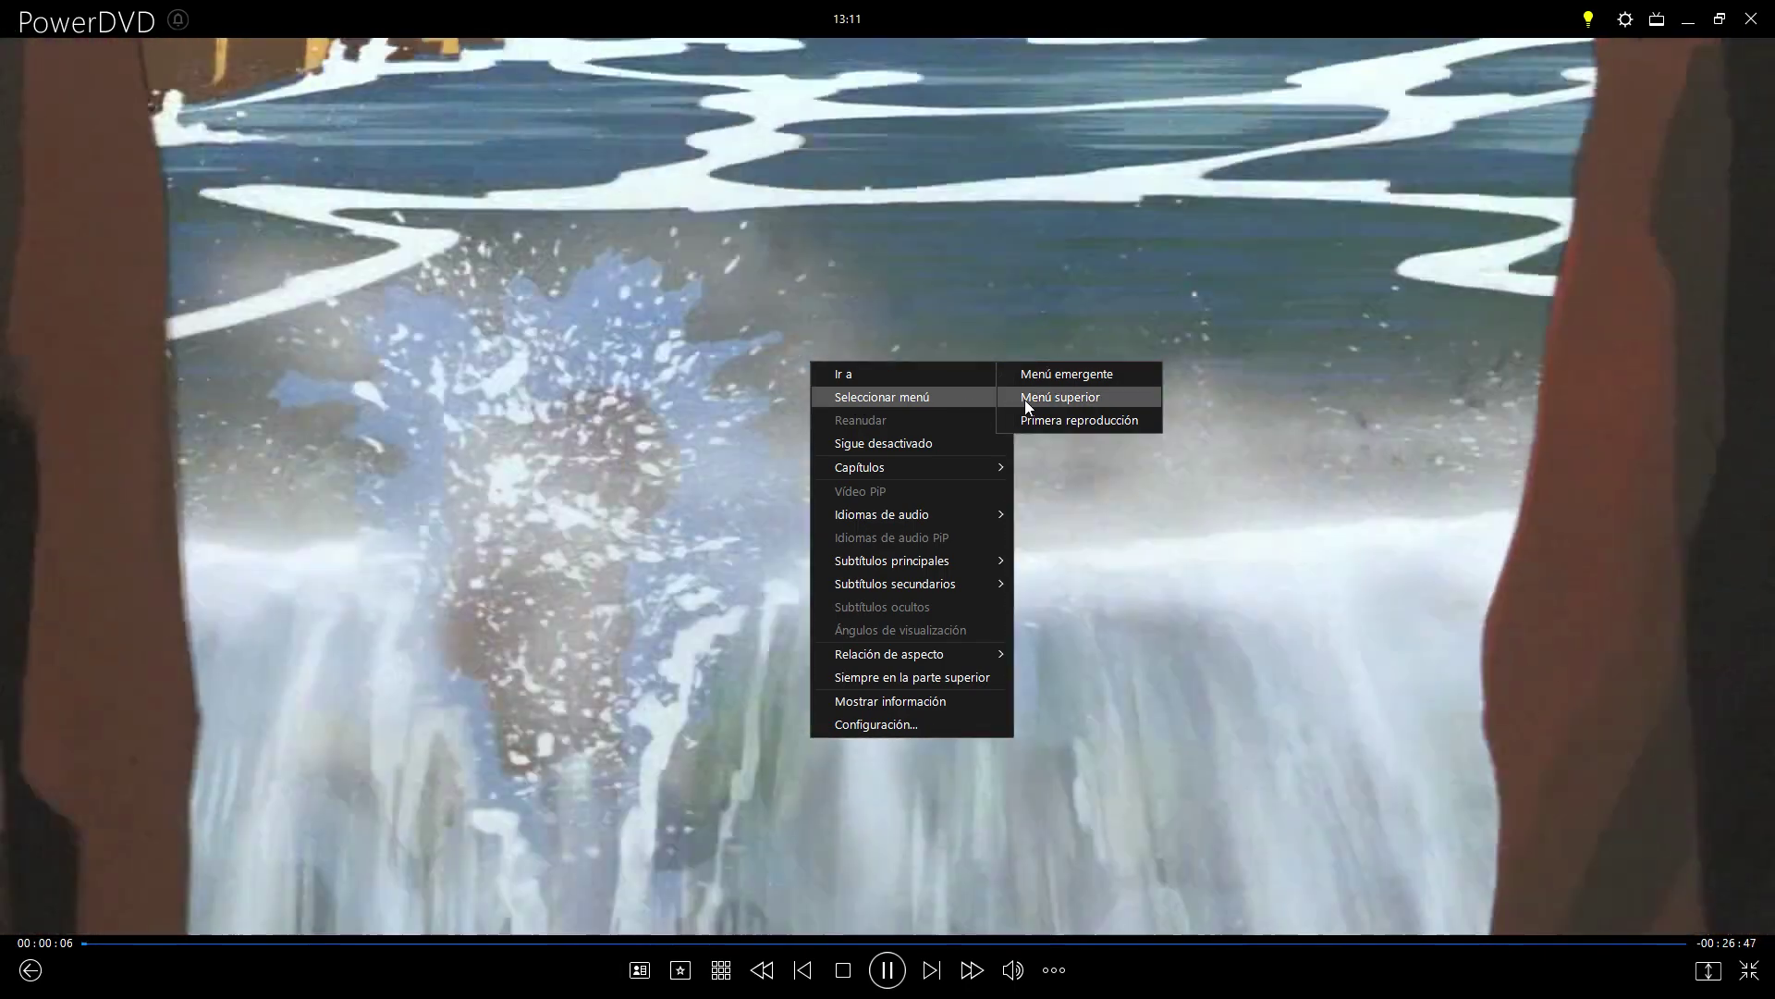
left_click(1024, 399)
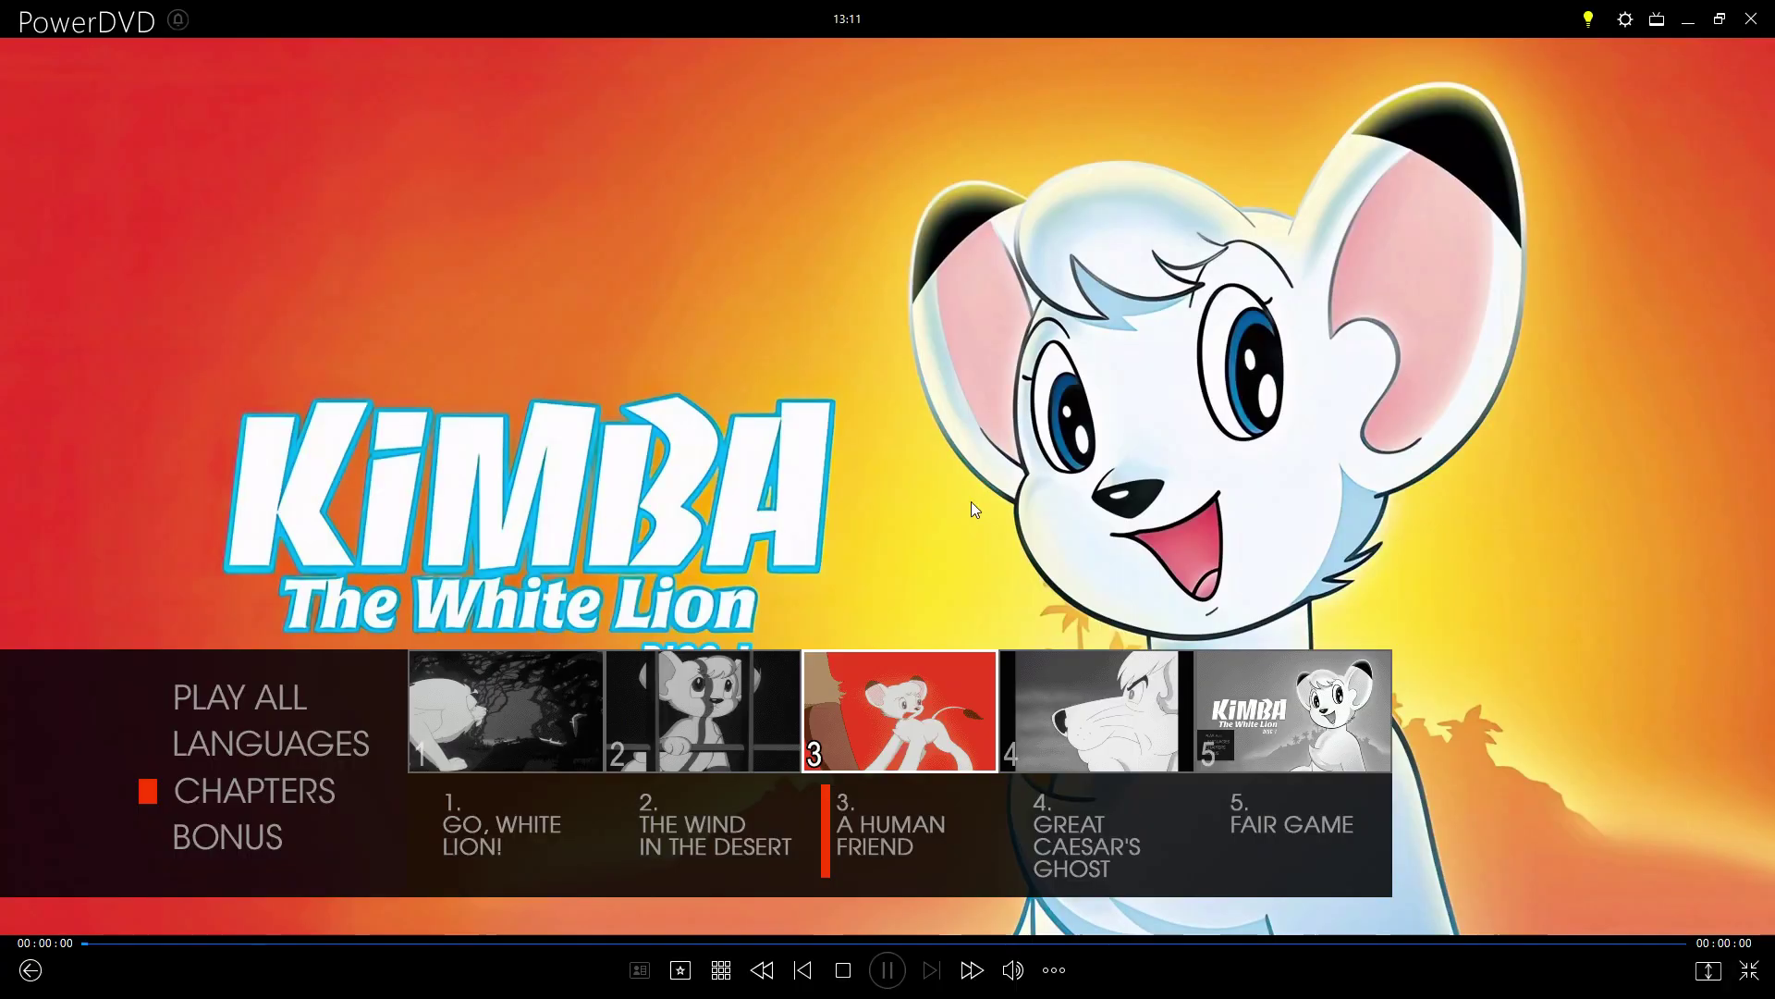
left_click(911, 720)
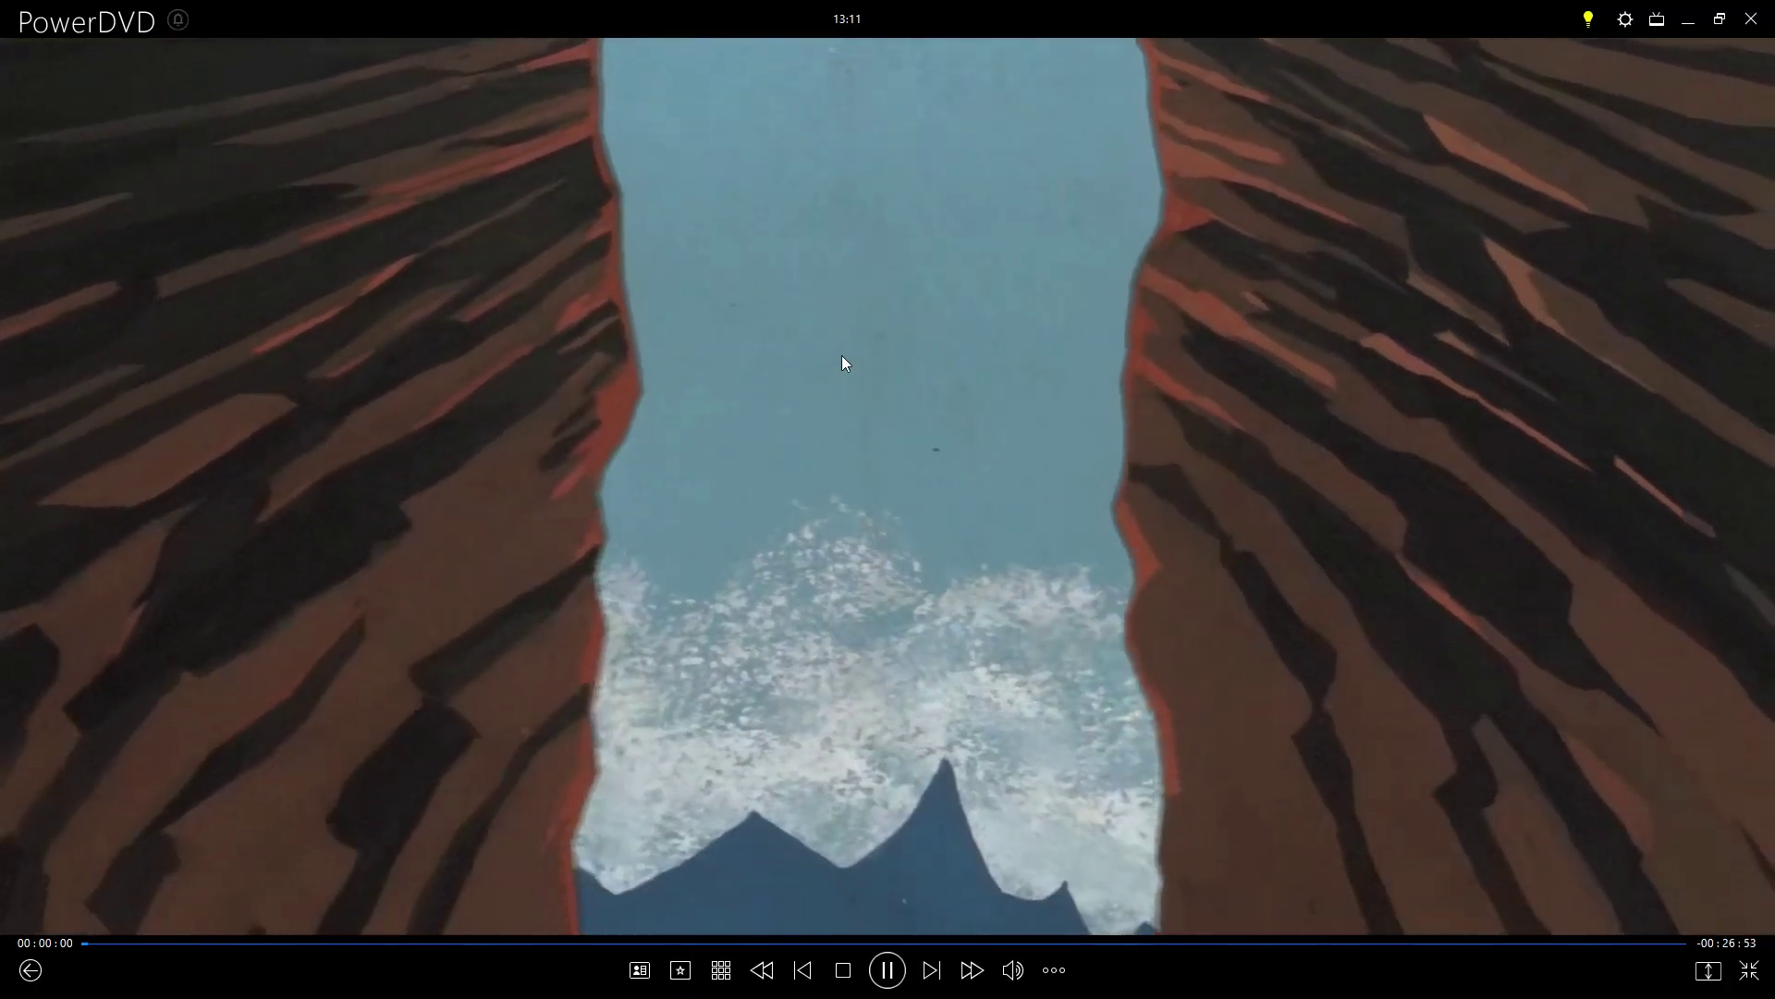
- Skip through each chapter, 2 through 5, past the episode end back to the disc menu
right_click(842, 355)
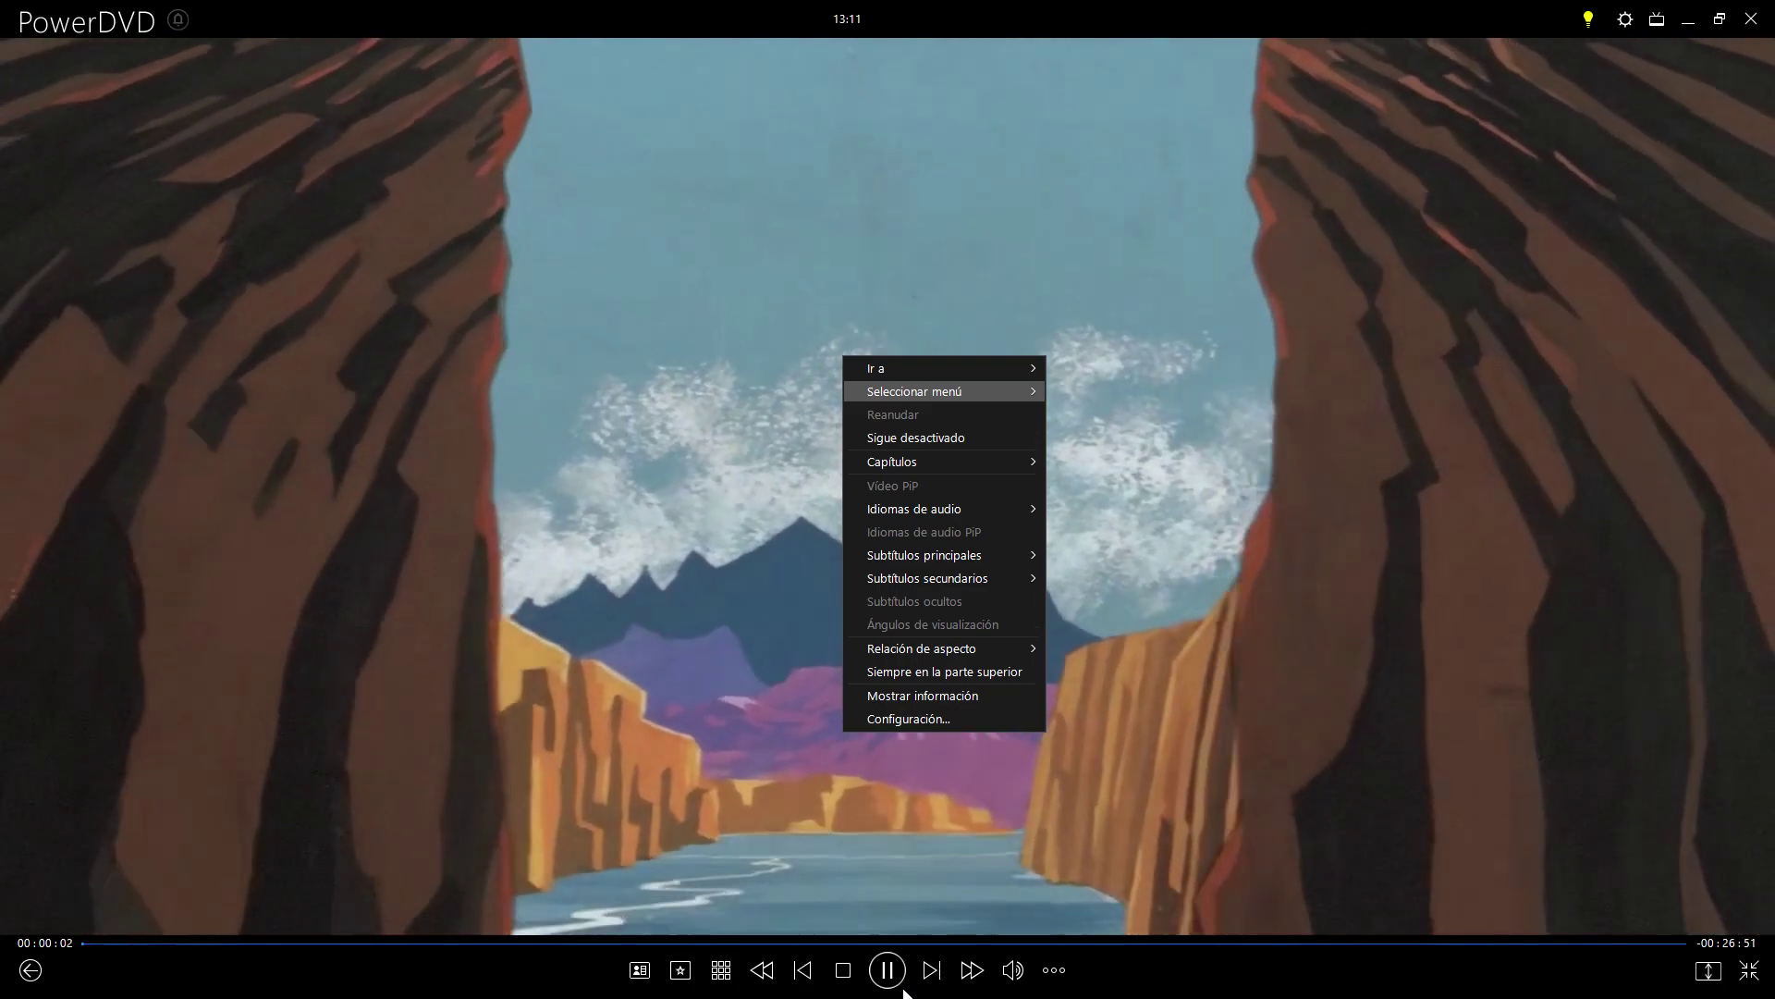
left_click(930, 969)
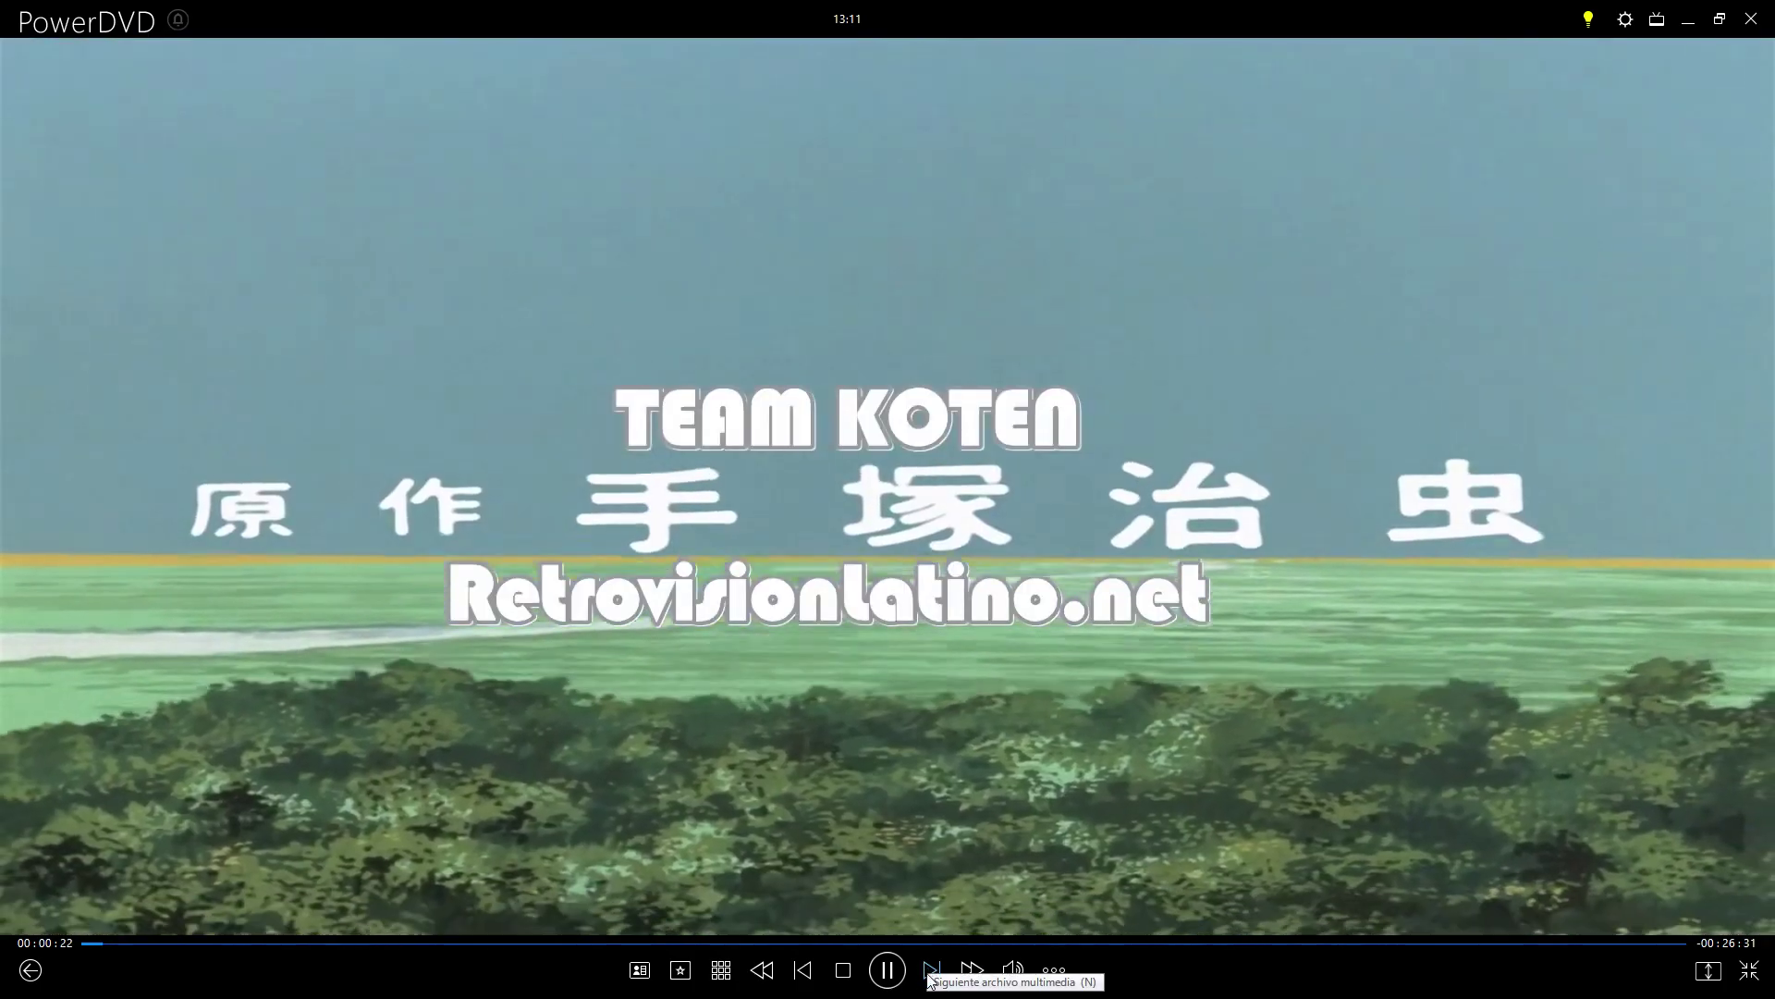
left_click(930, 973)
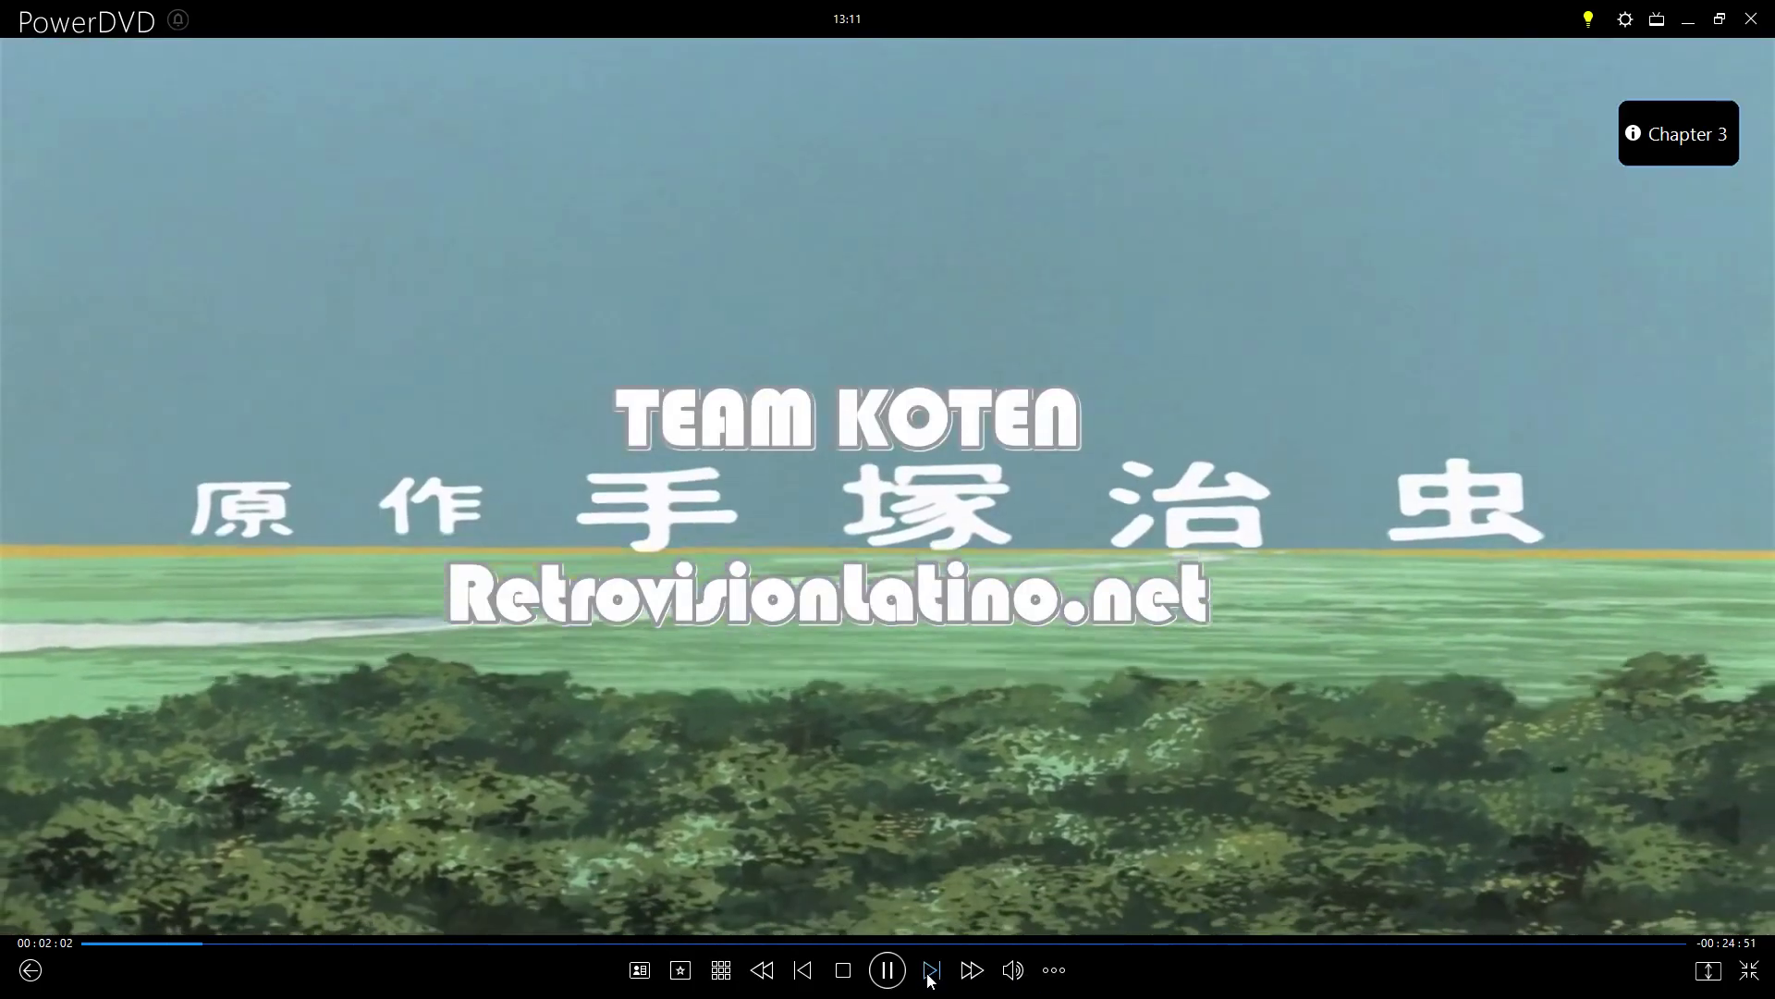
left_click(930, 973)
left_click(929, 971)
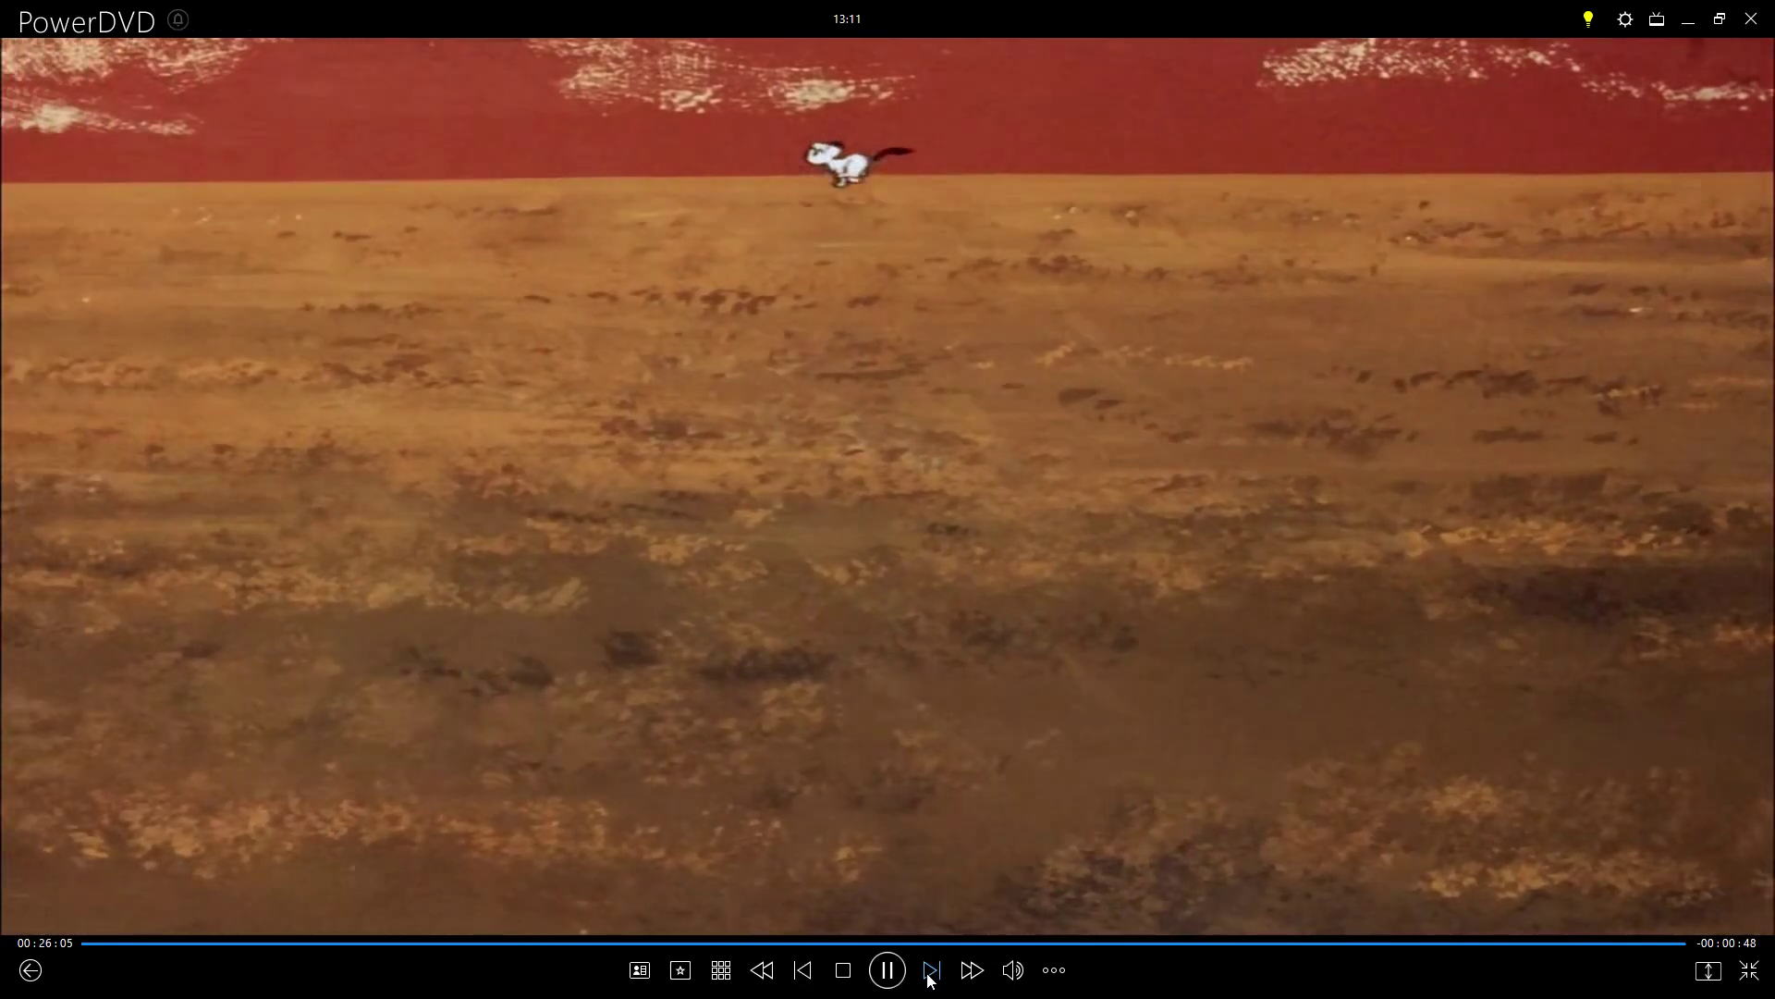
left_click(930, 970)
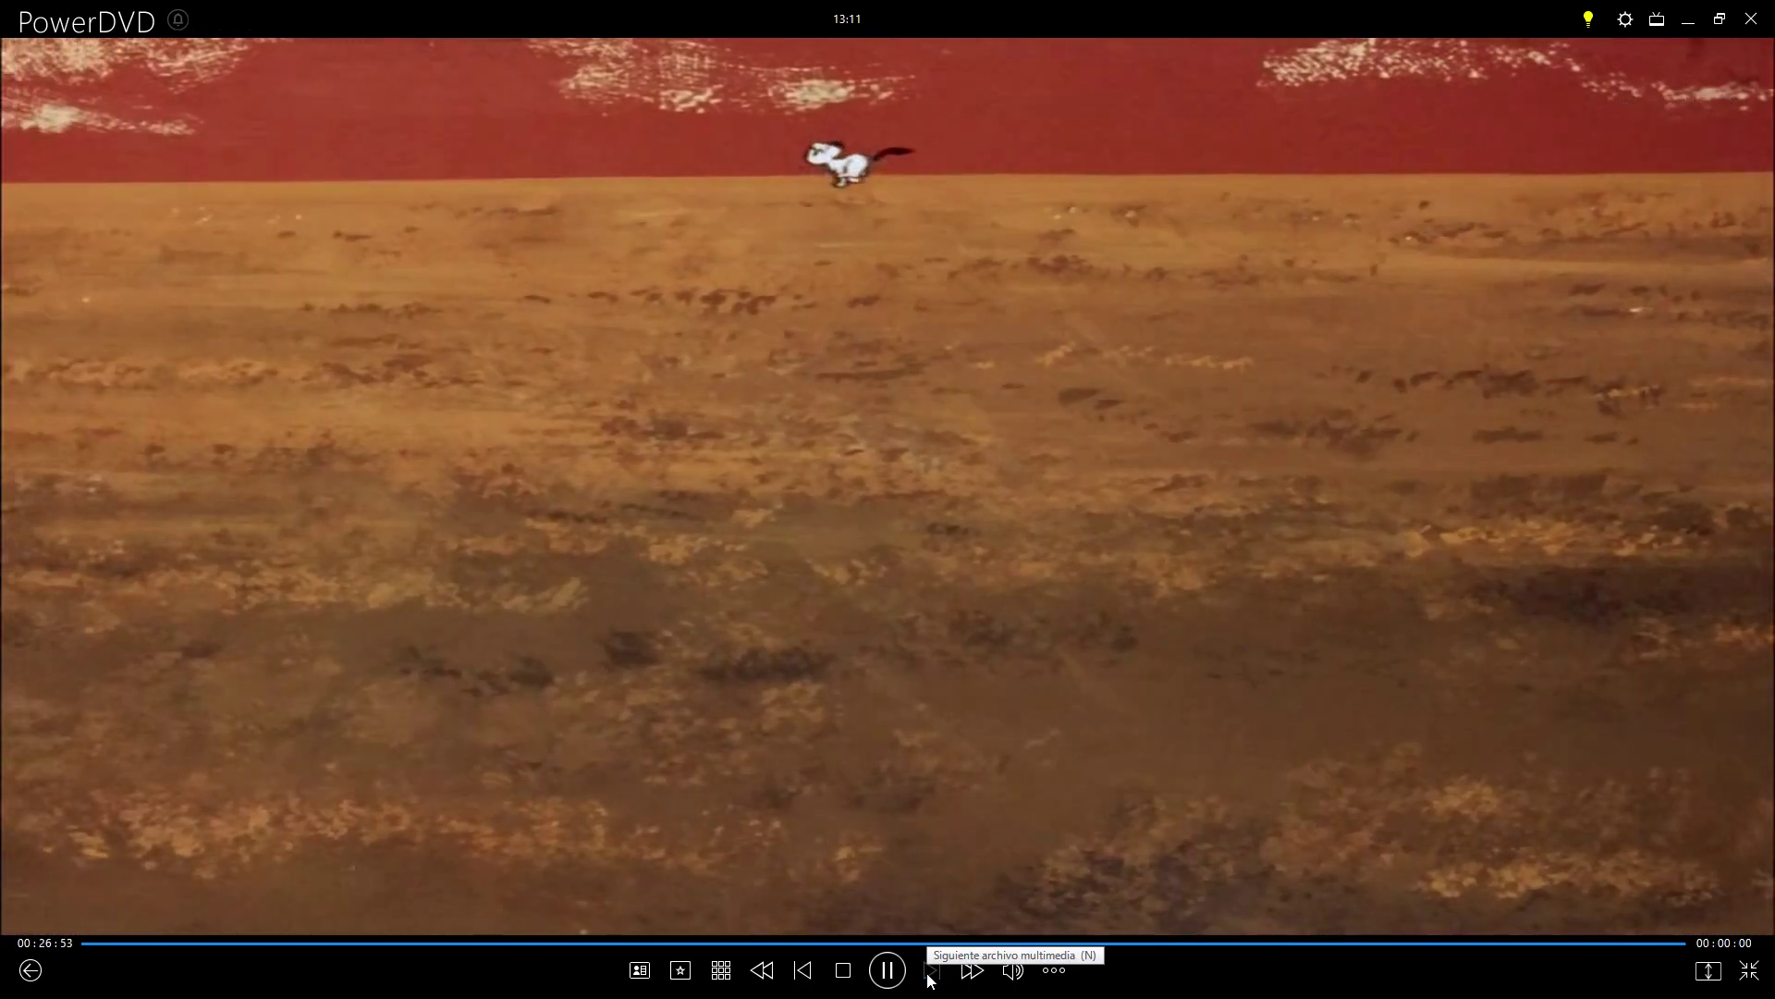
left_click(931, 973)
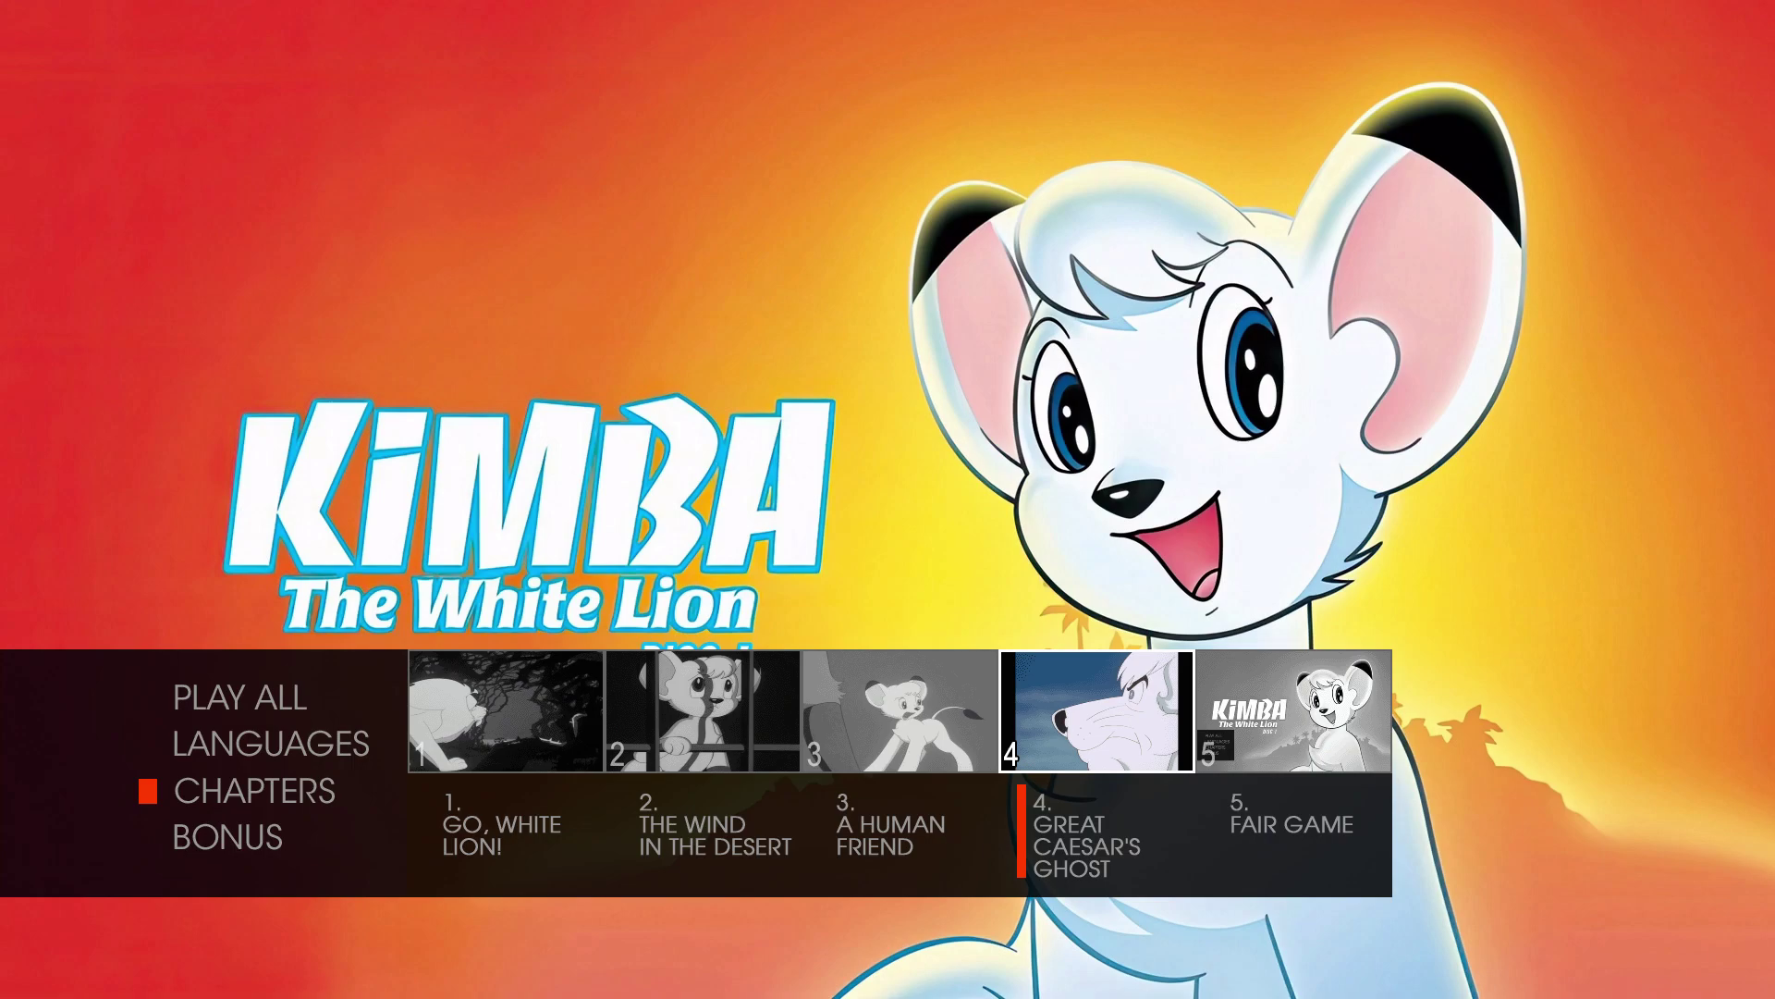
- Open the BONUS submenu and browse Gallery, Trailer and Extra Feature
mouse_move(1061, 564)
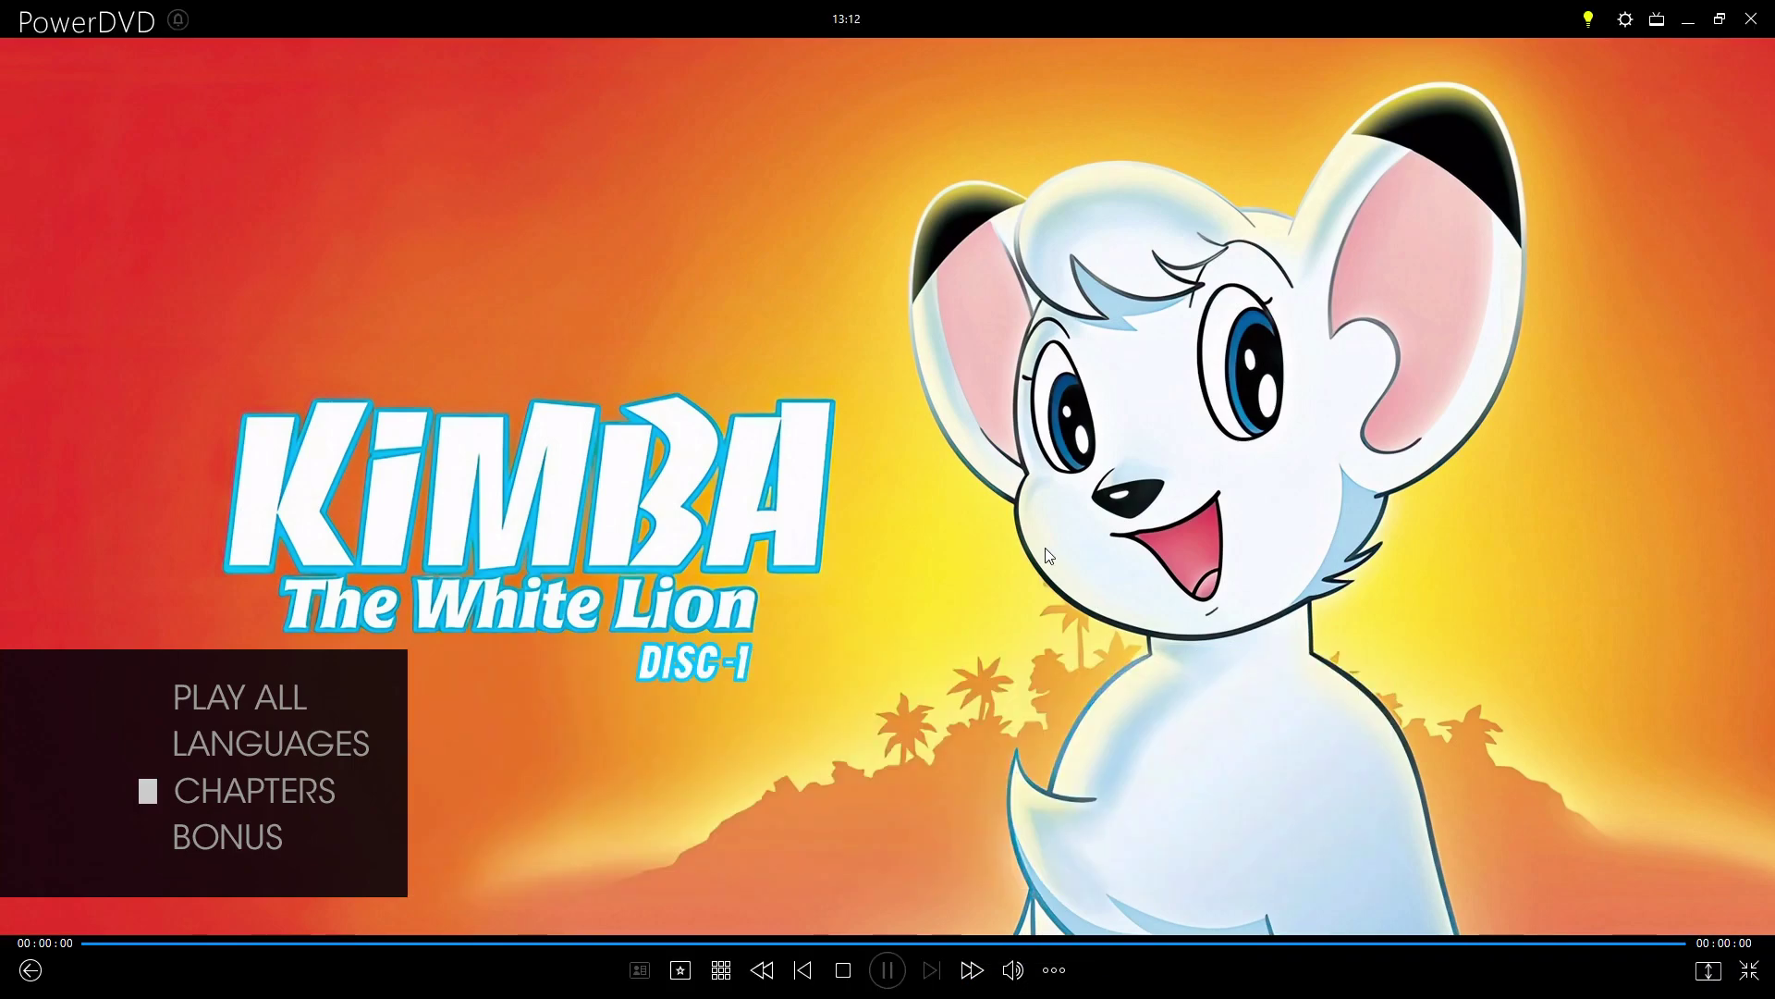
key("Down")
key("Return")
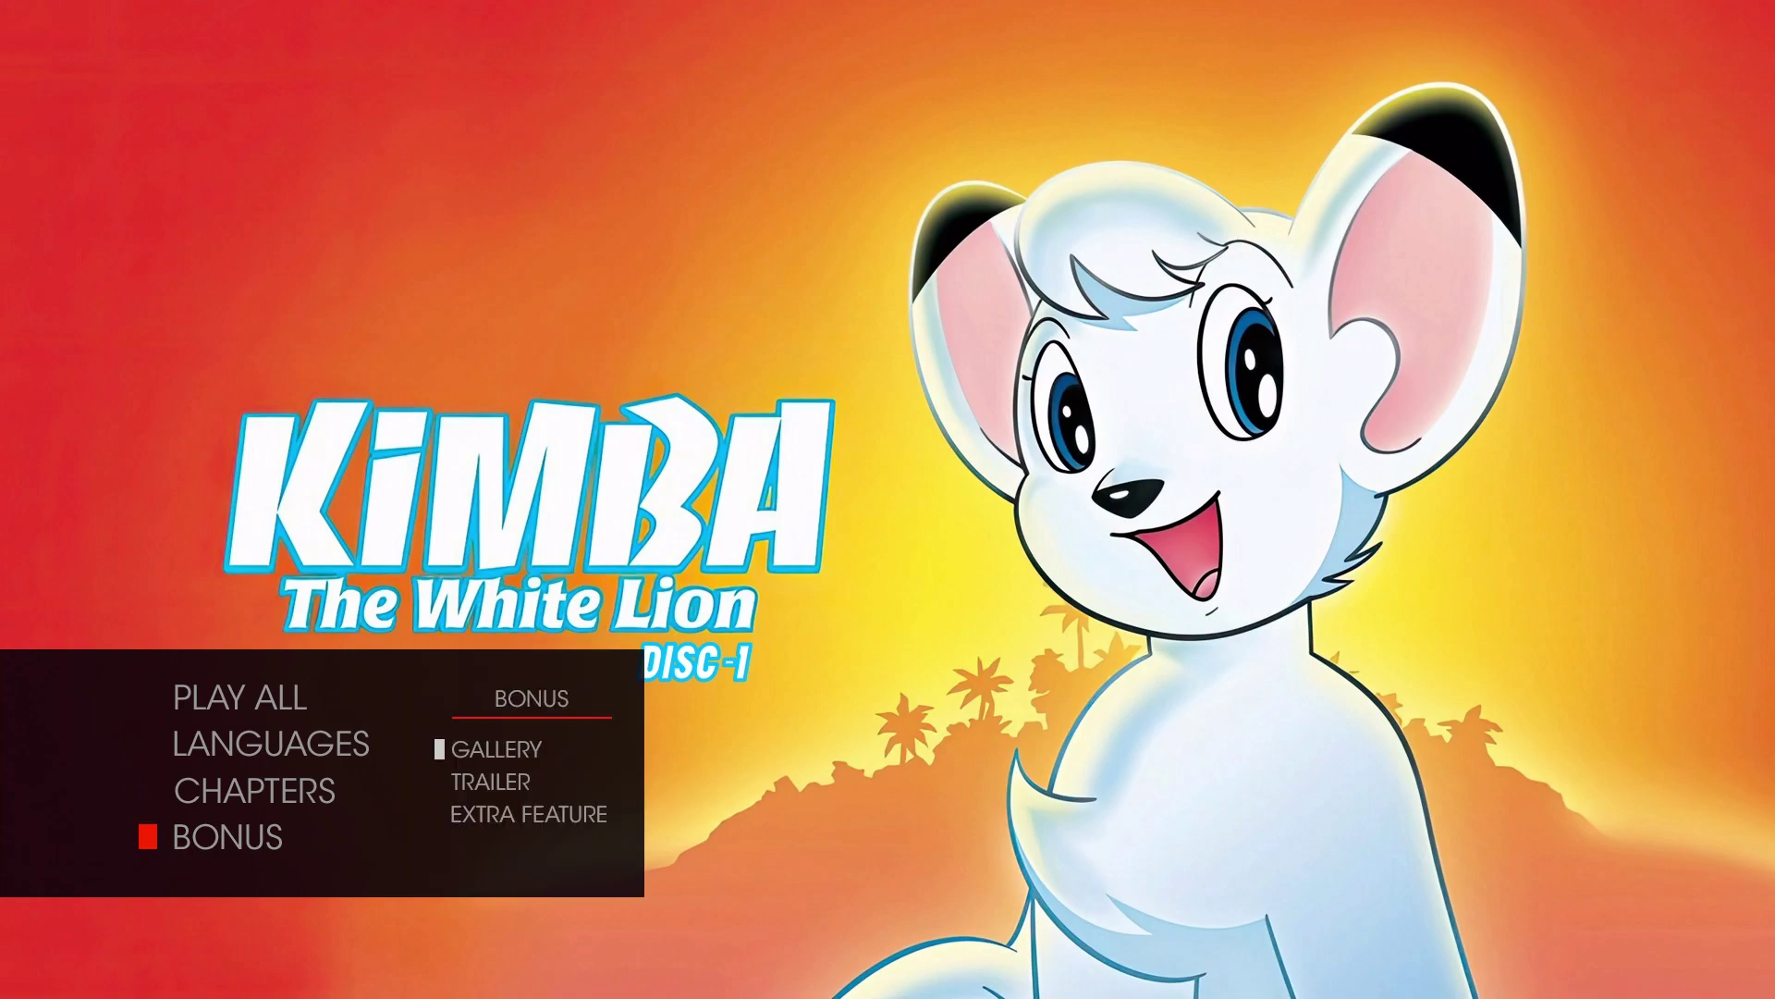
key("Up")
key("Down")
key("Return")
- Leave full screen, stop disc playback and close PowerDVD
double_click(886, 274)
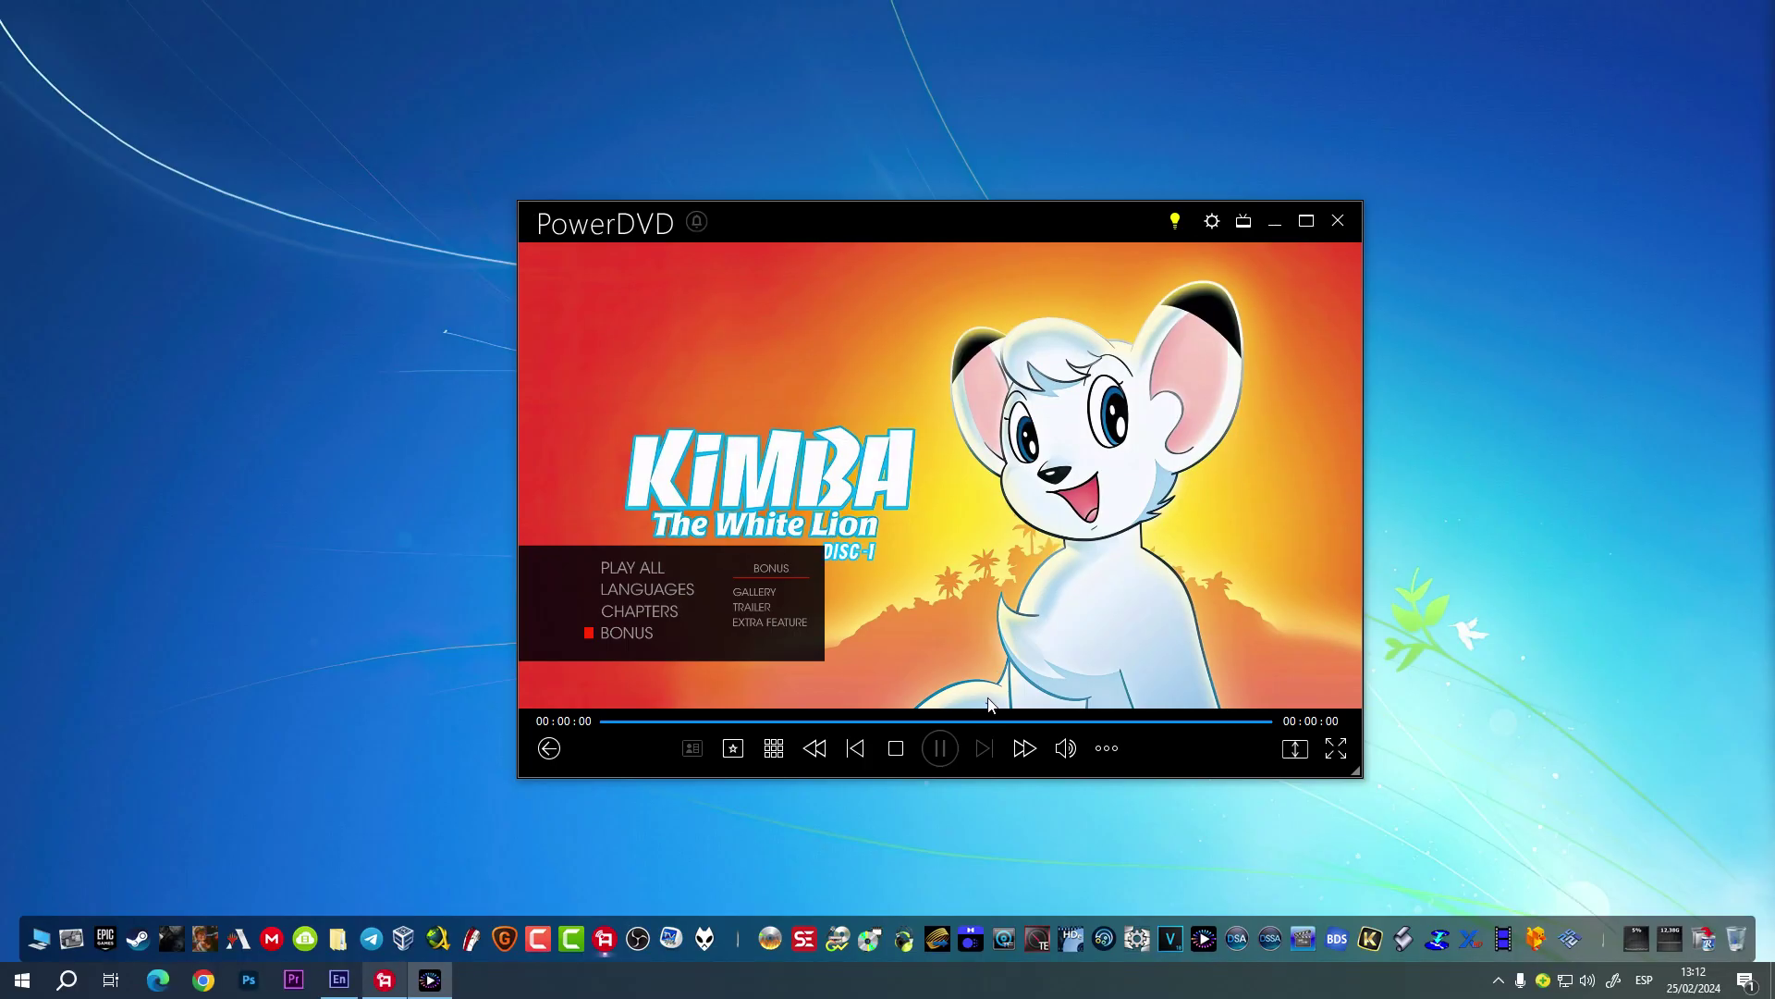
left_click(895, 747)
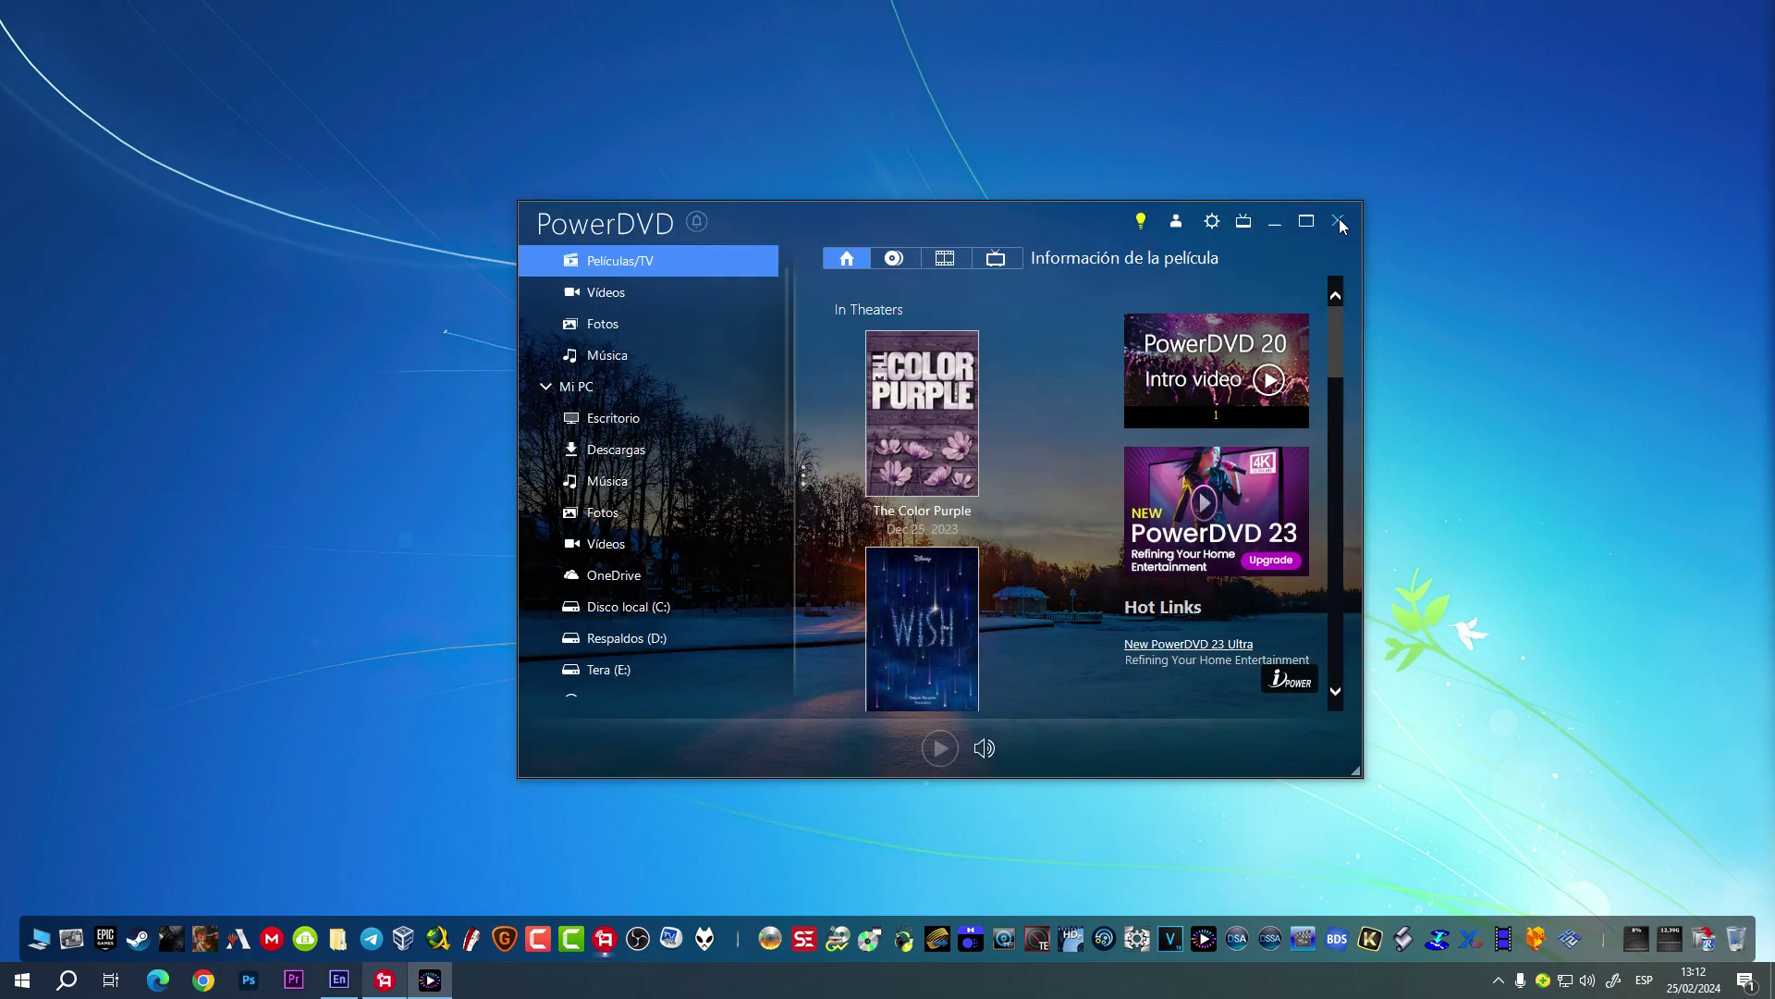
left_click(1338, 220)
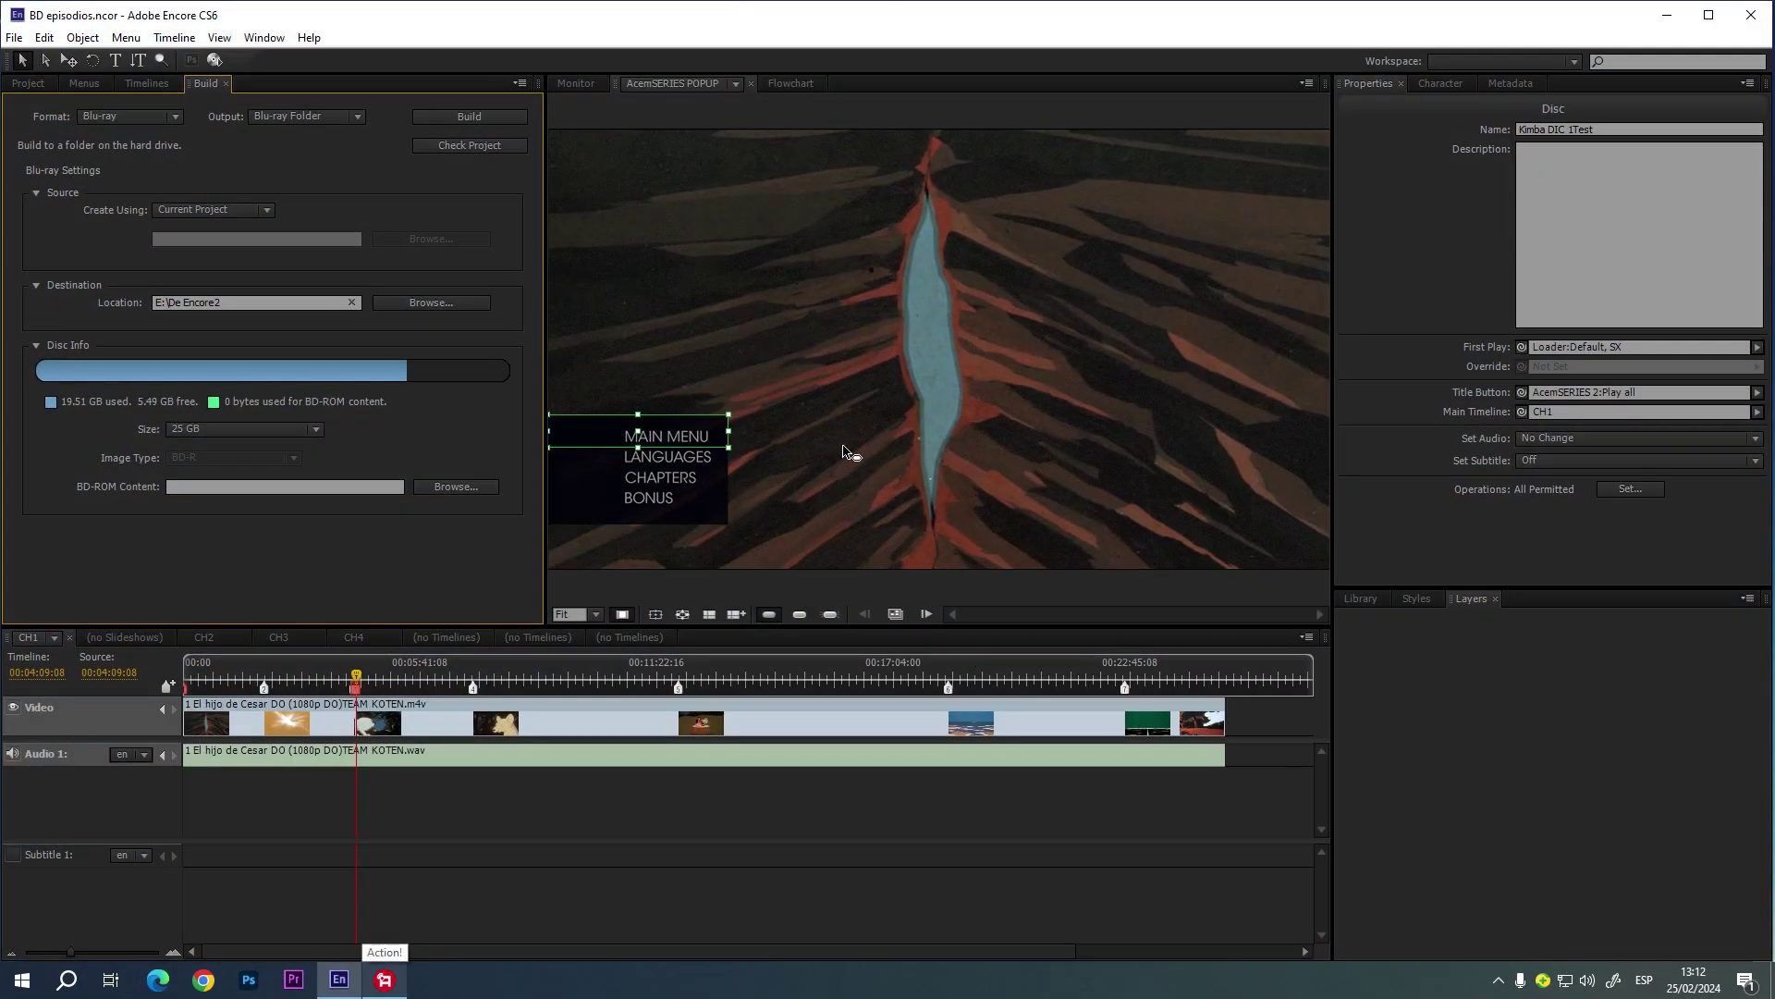
- Show the project's asset list and view the 00000.m2ts video file's properties
left_click(28, 84)
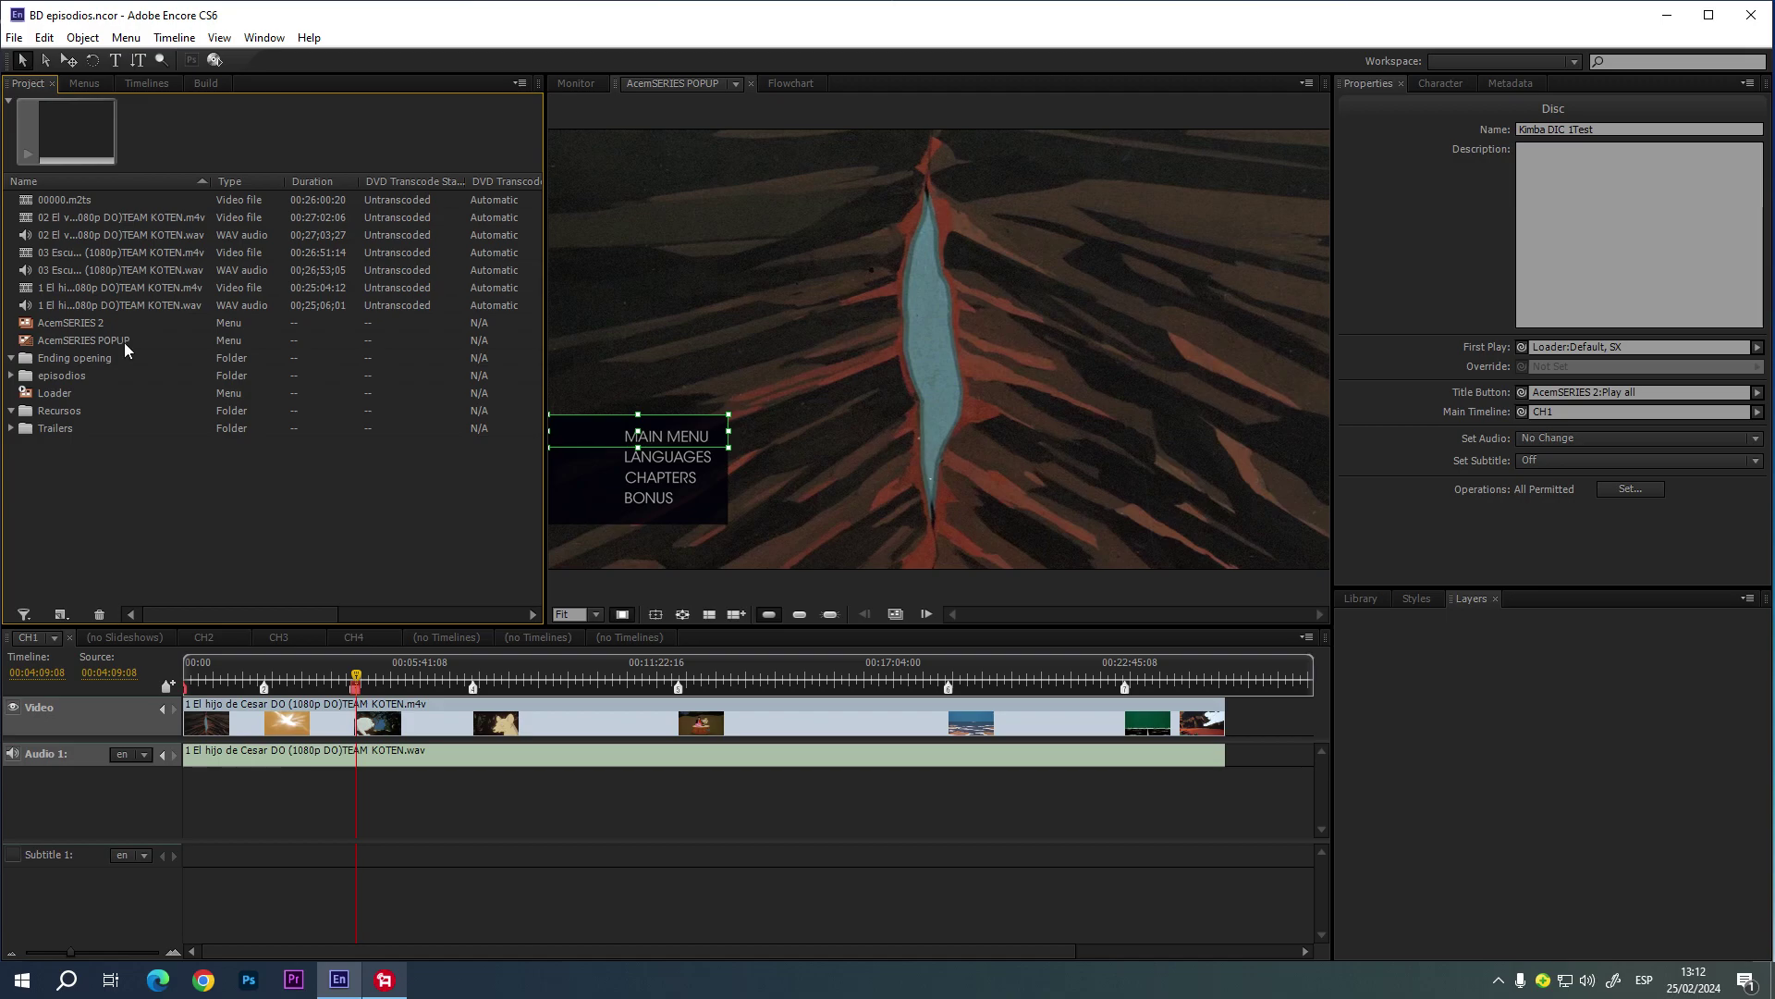
left_click(70, 204)
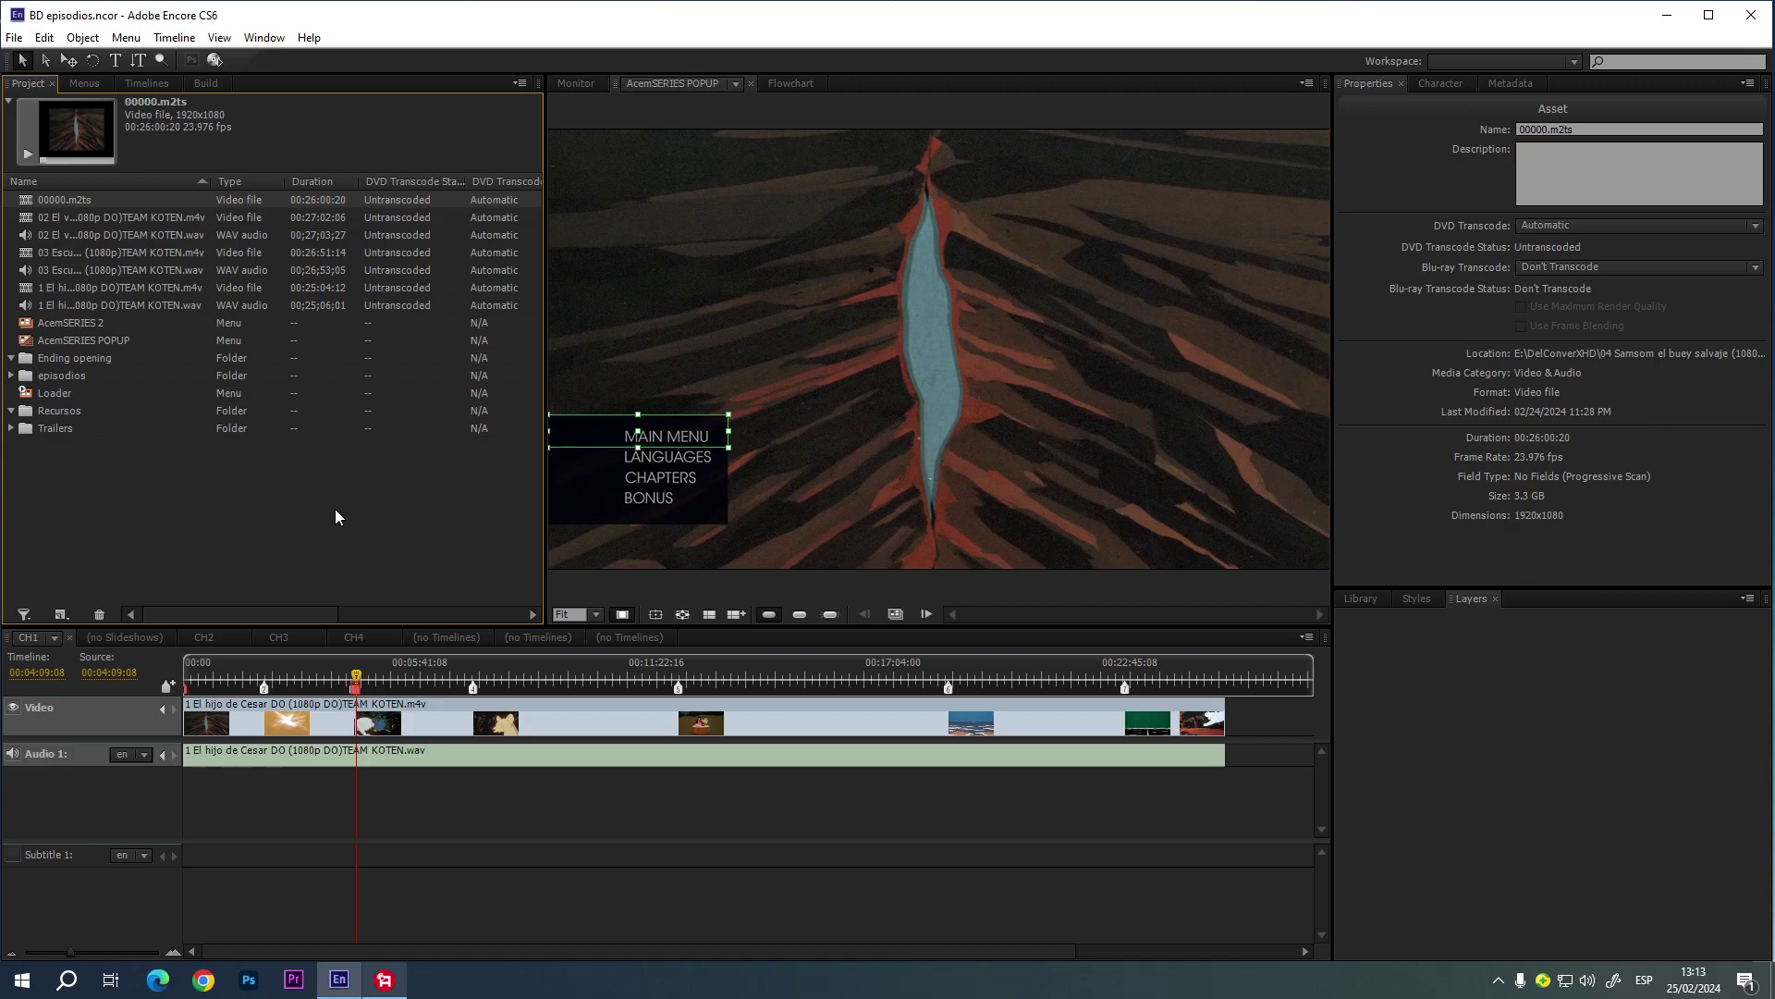
- Show the disc properties, then inspect the second, third and first episodes' video and audio assets
left_click(102, 502)
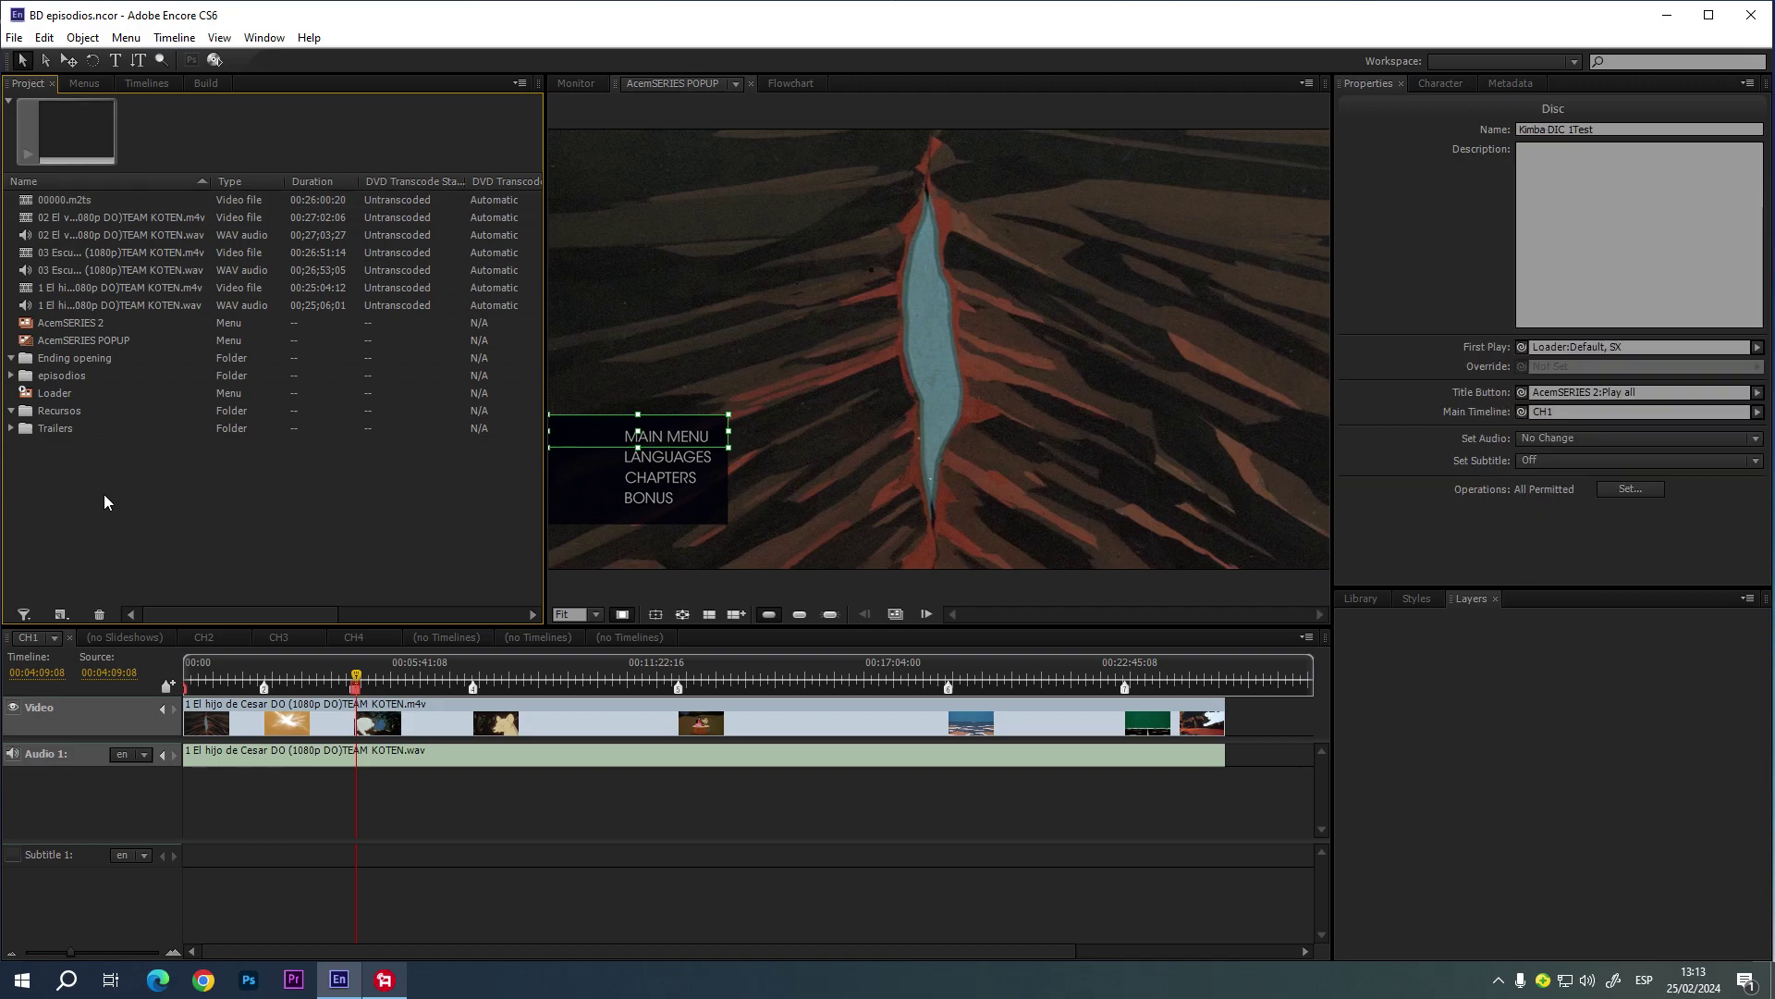
left_click(67, 205)
left_click(75, 218)
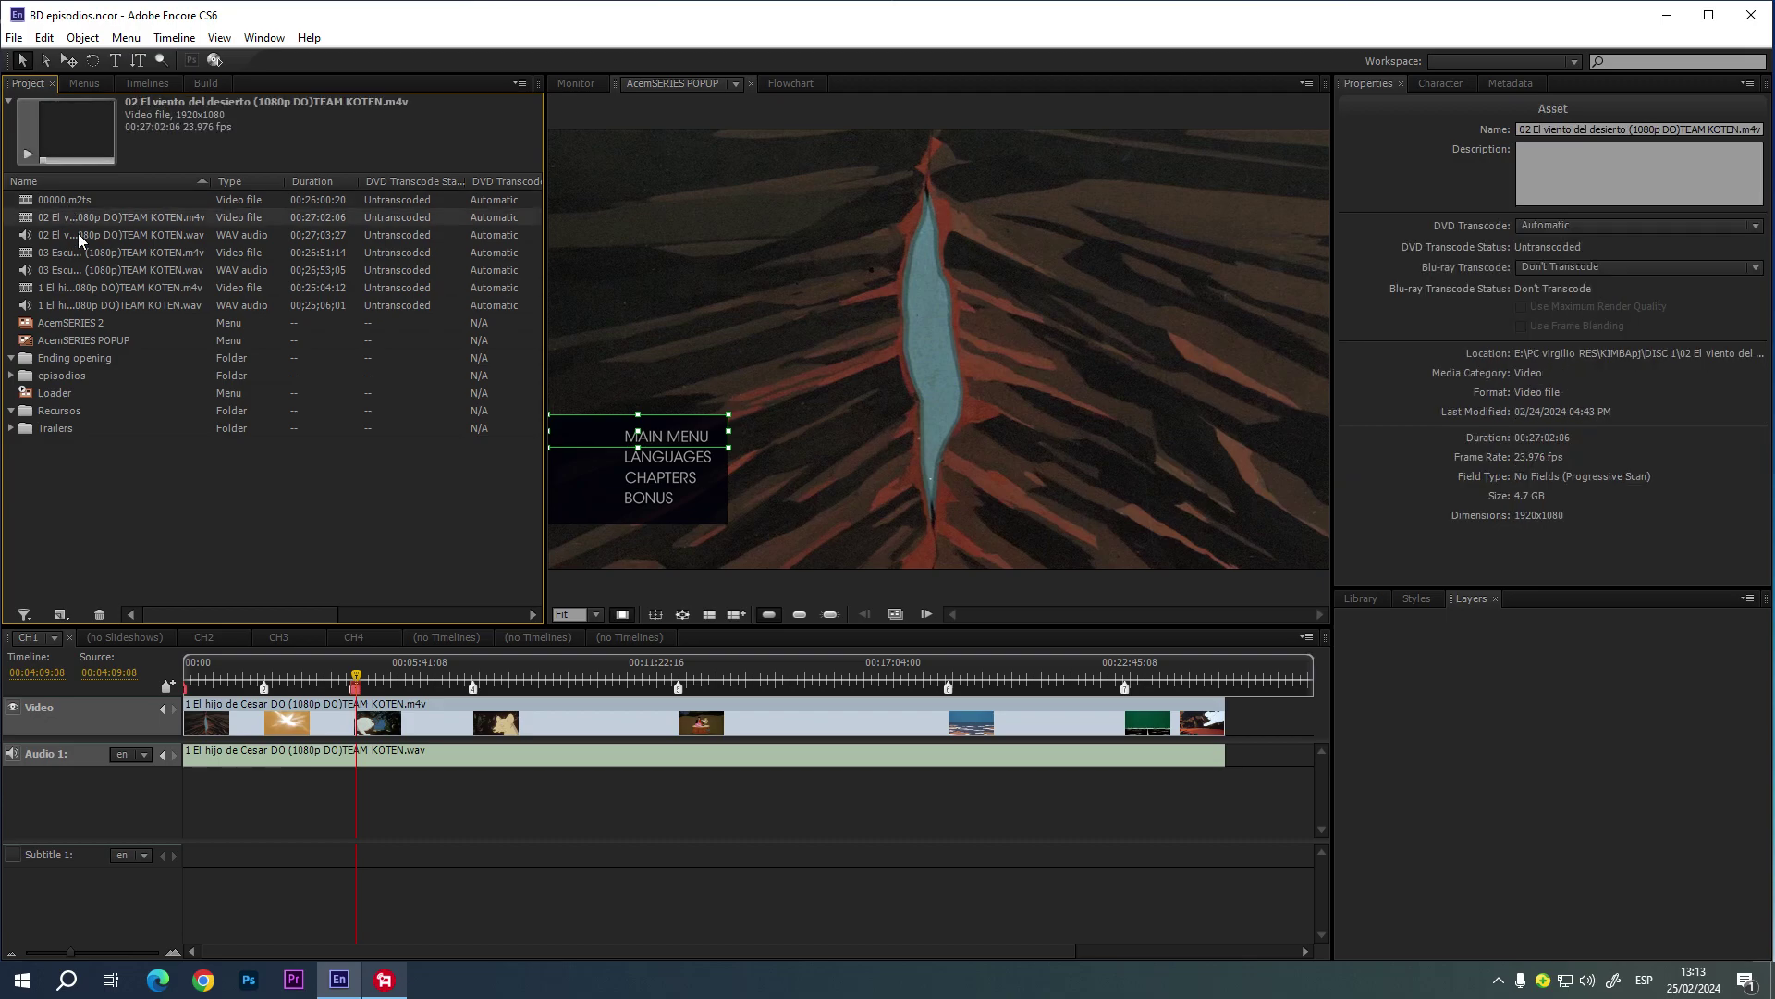
left_click(78, 235)
left_click(88, 255)
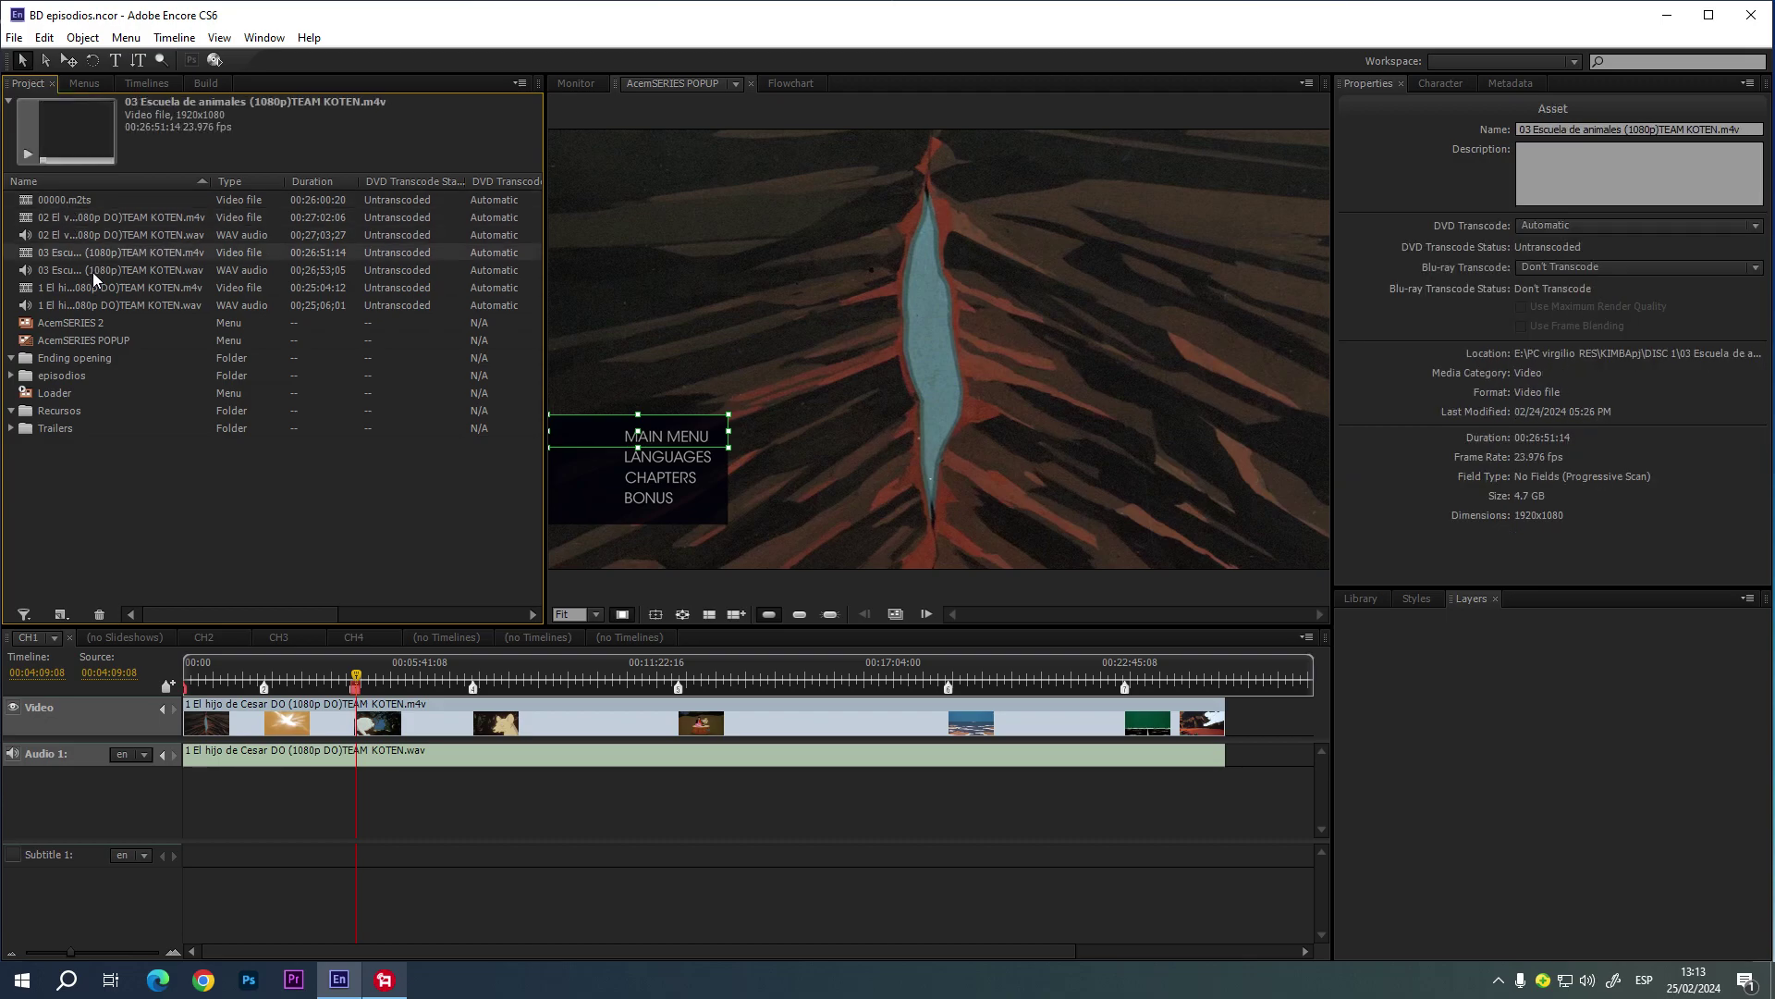
left_click(92, 272)
left_click(96, 292)
left_click(96, 302)
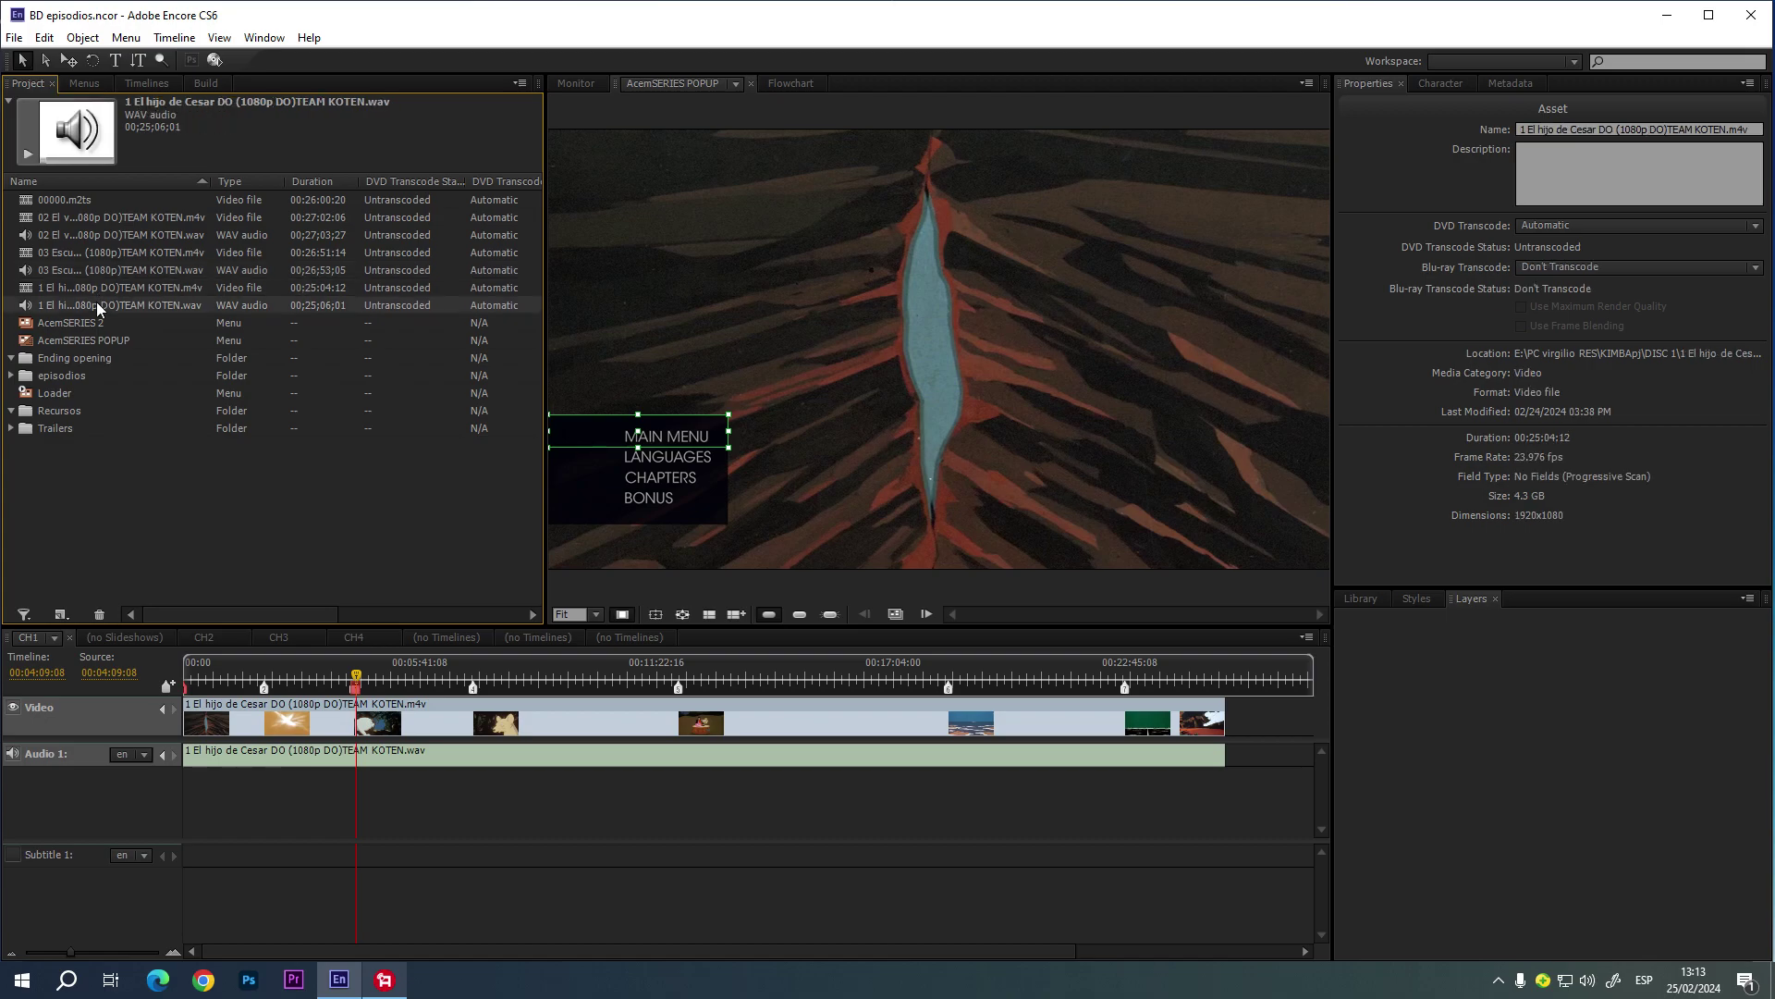
- Compare 00000.m2ts with episode 1 audio, then show the El hijo de Cesar clip details: 4.71 GB original, 1.51 GB encoded
left_click(102, 216)
left_click(74, 198)
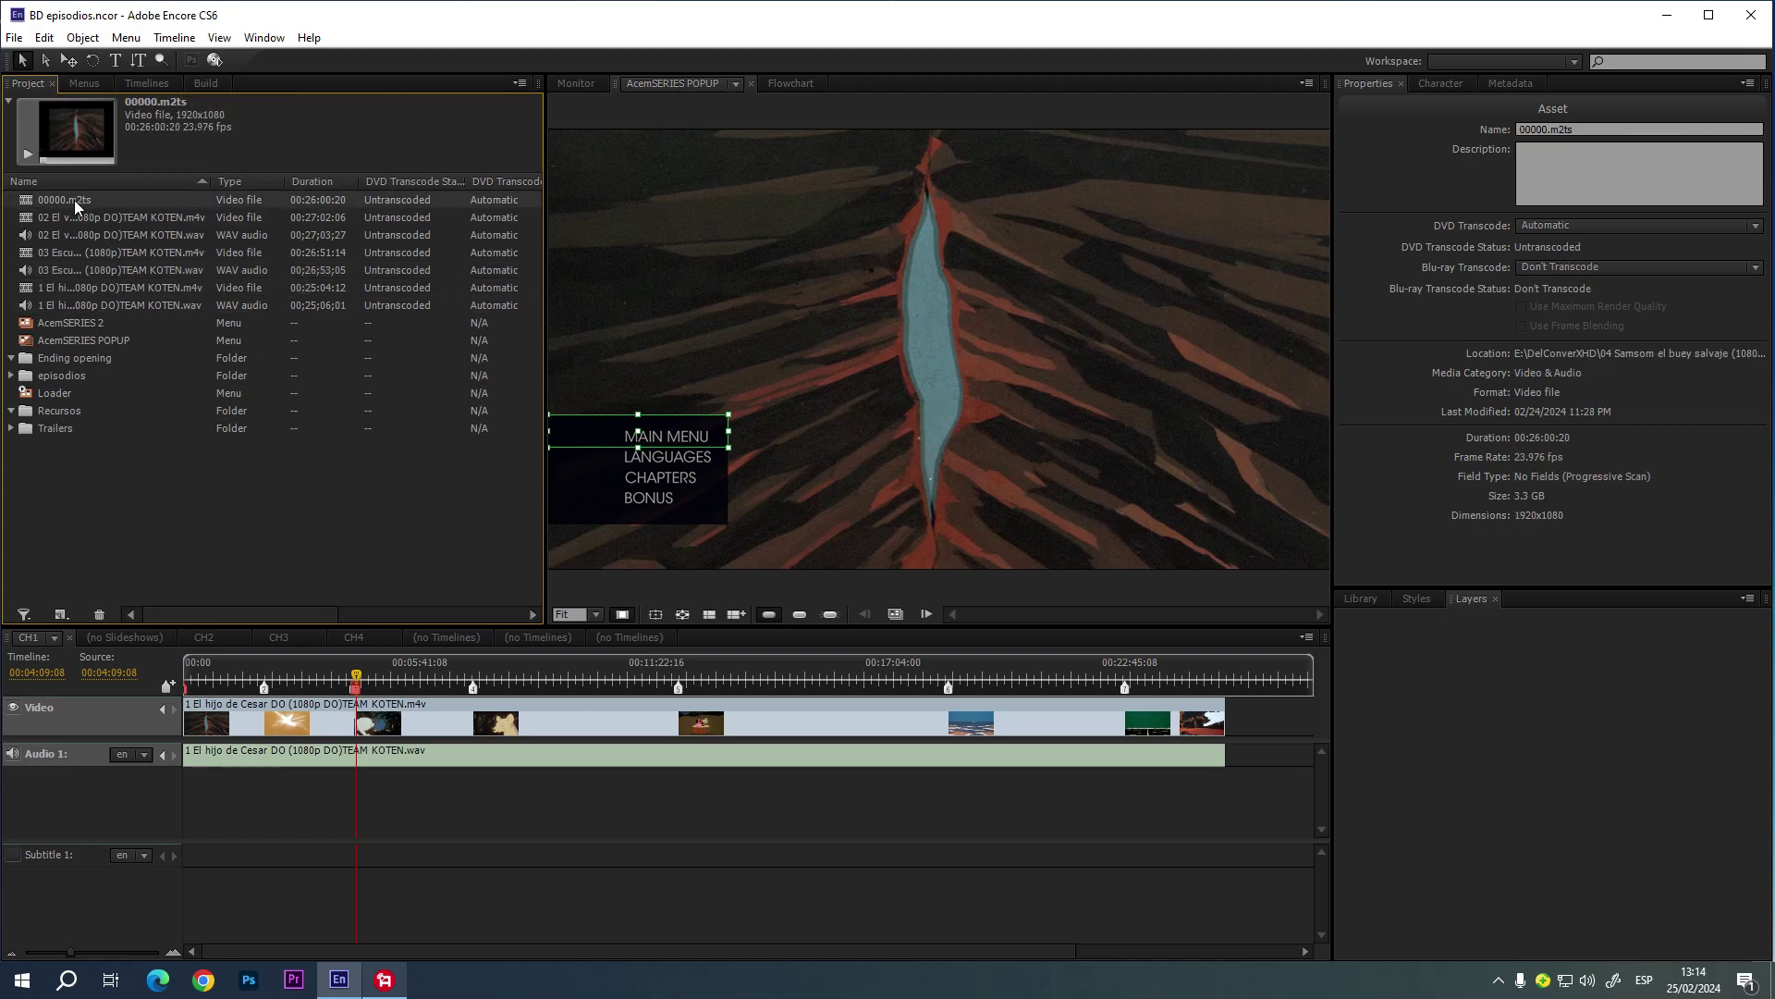
left_click(89, 307)
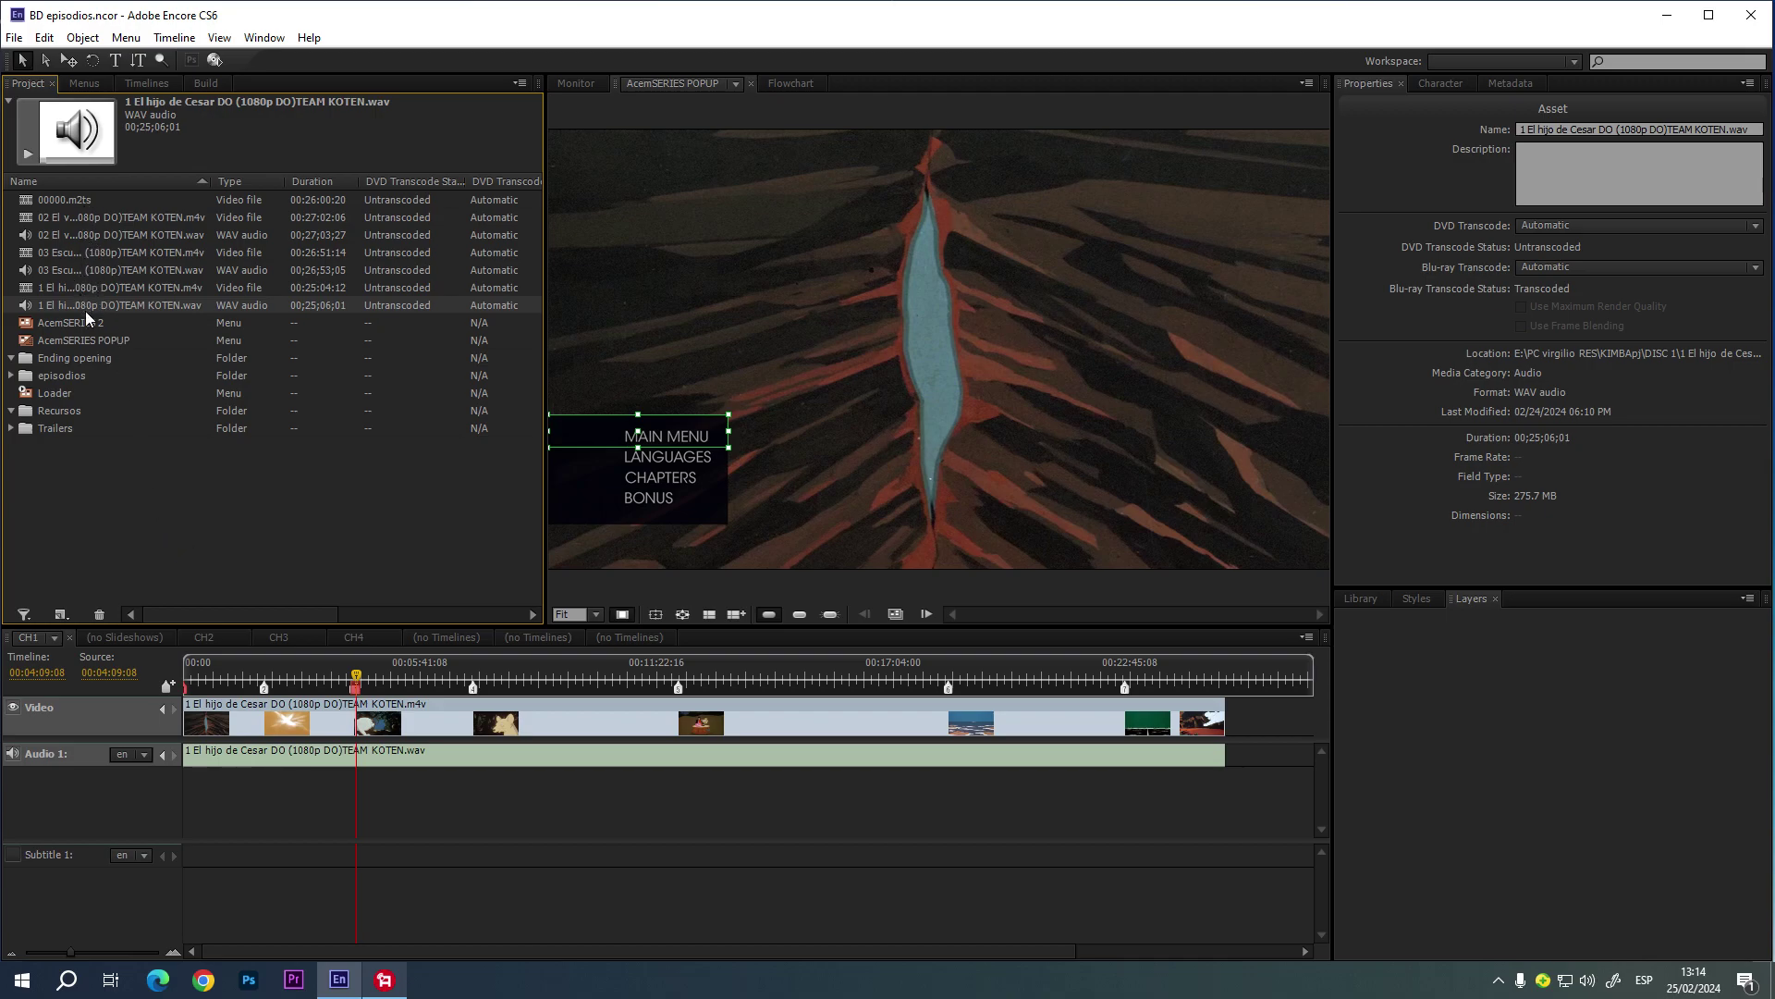
left_click(235, 723)
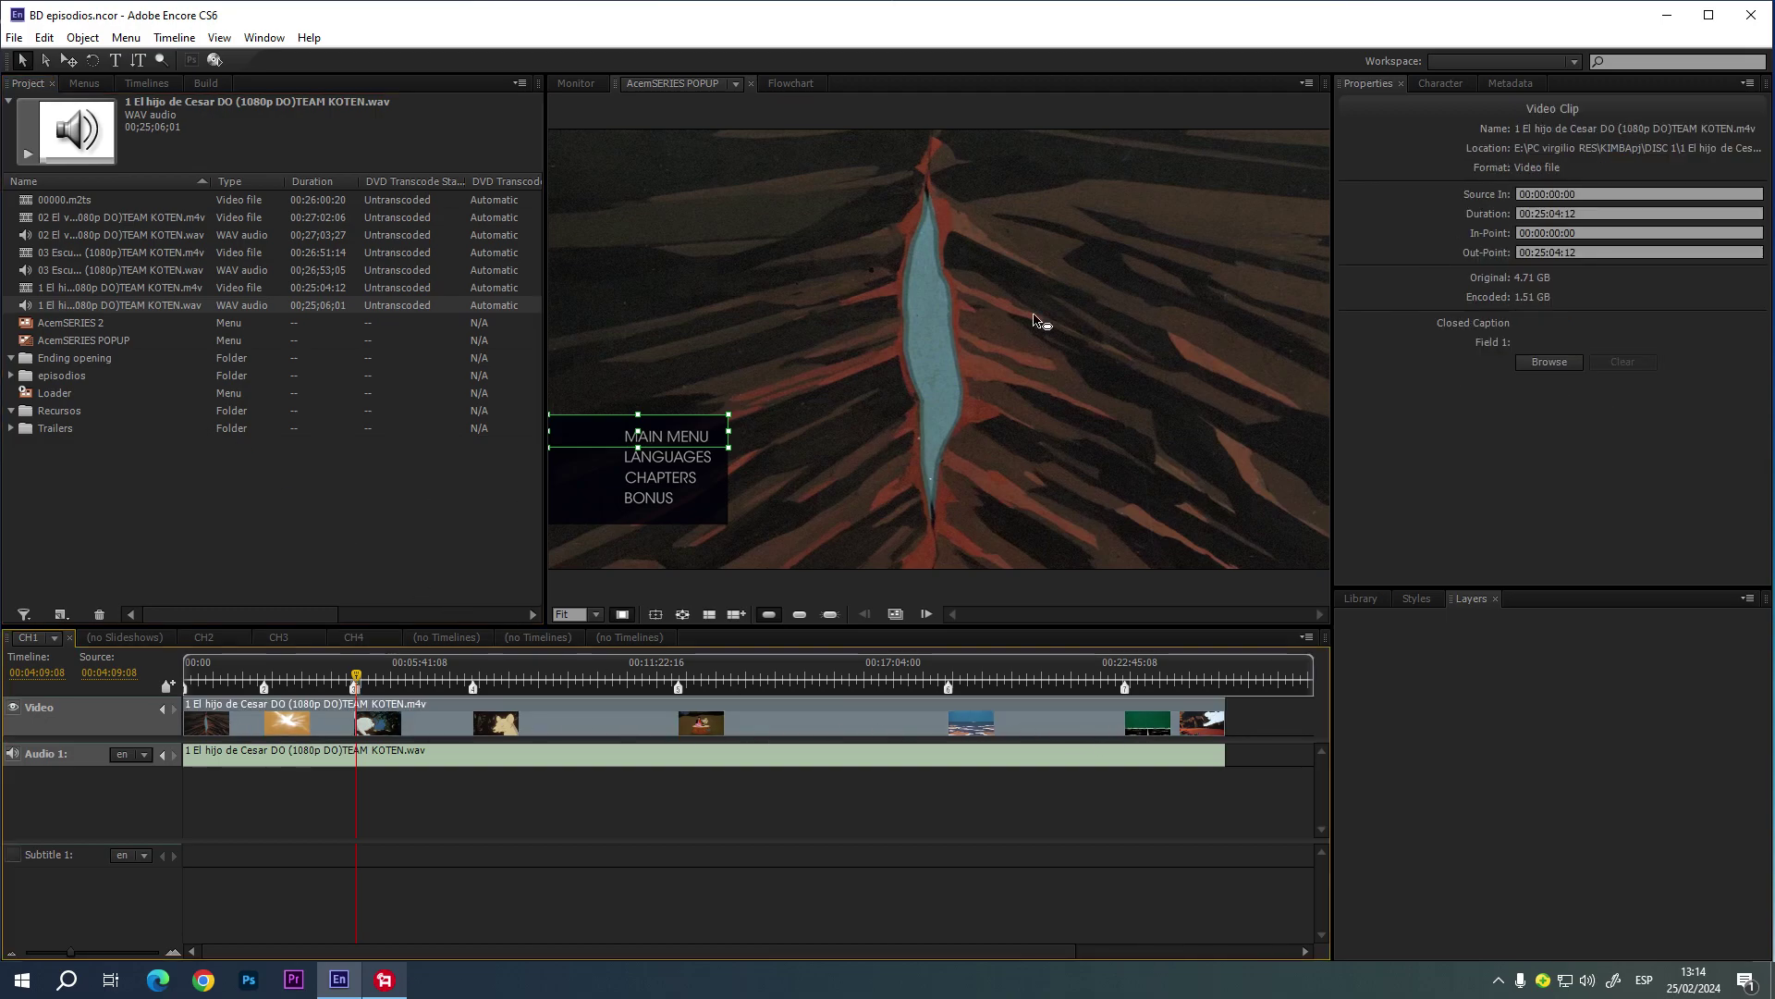
- Open the AcemSERIES 2 menu, preview its five-thumbnail chapters pop-up, and turn off subpicture highlights
left_click(67, 336)
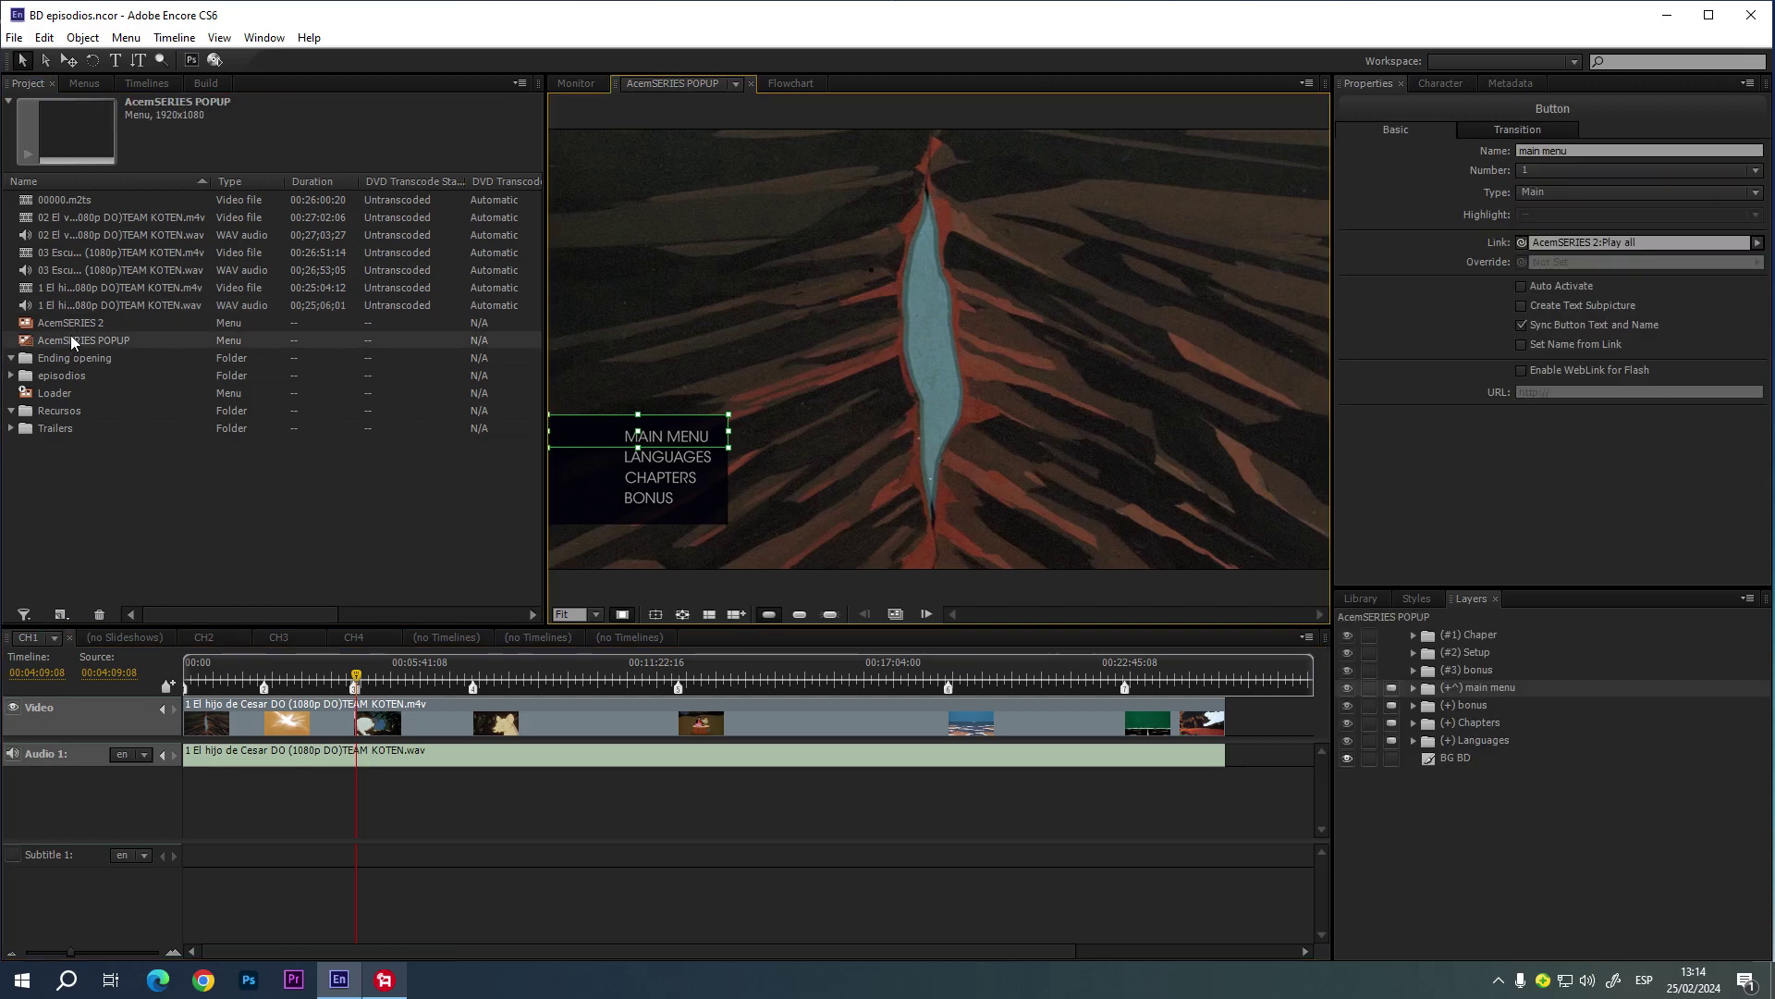
double_click(72, 325)
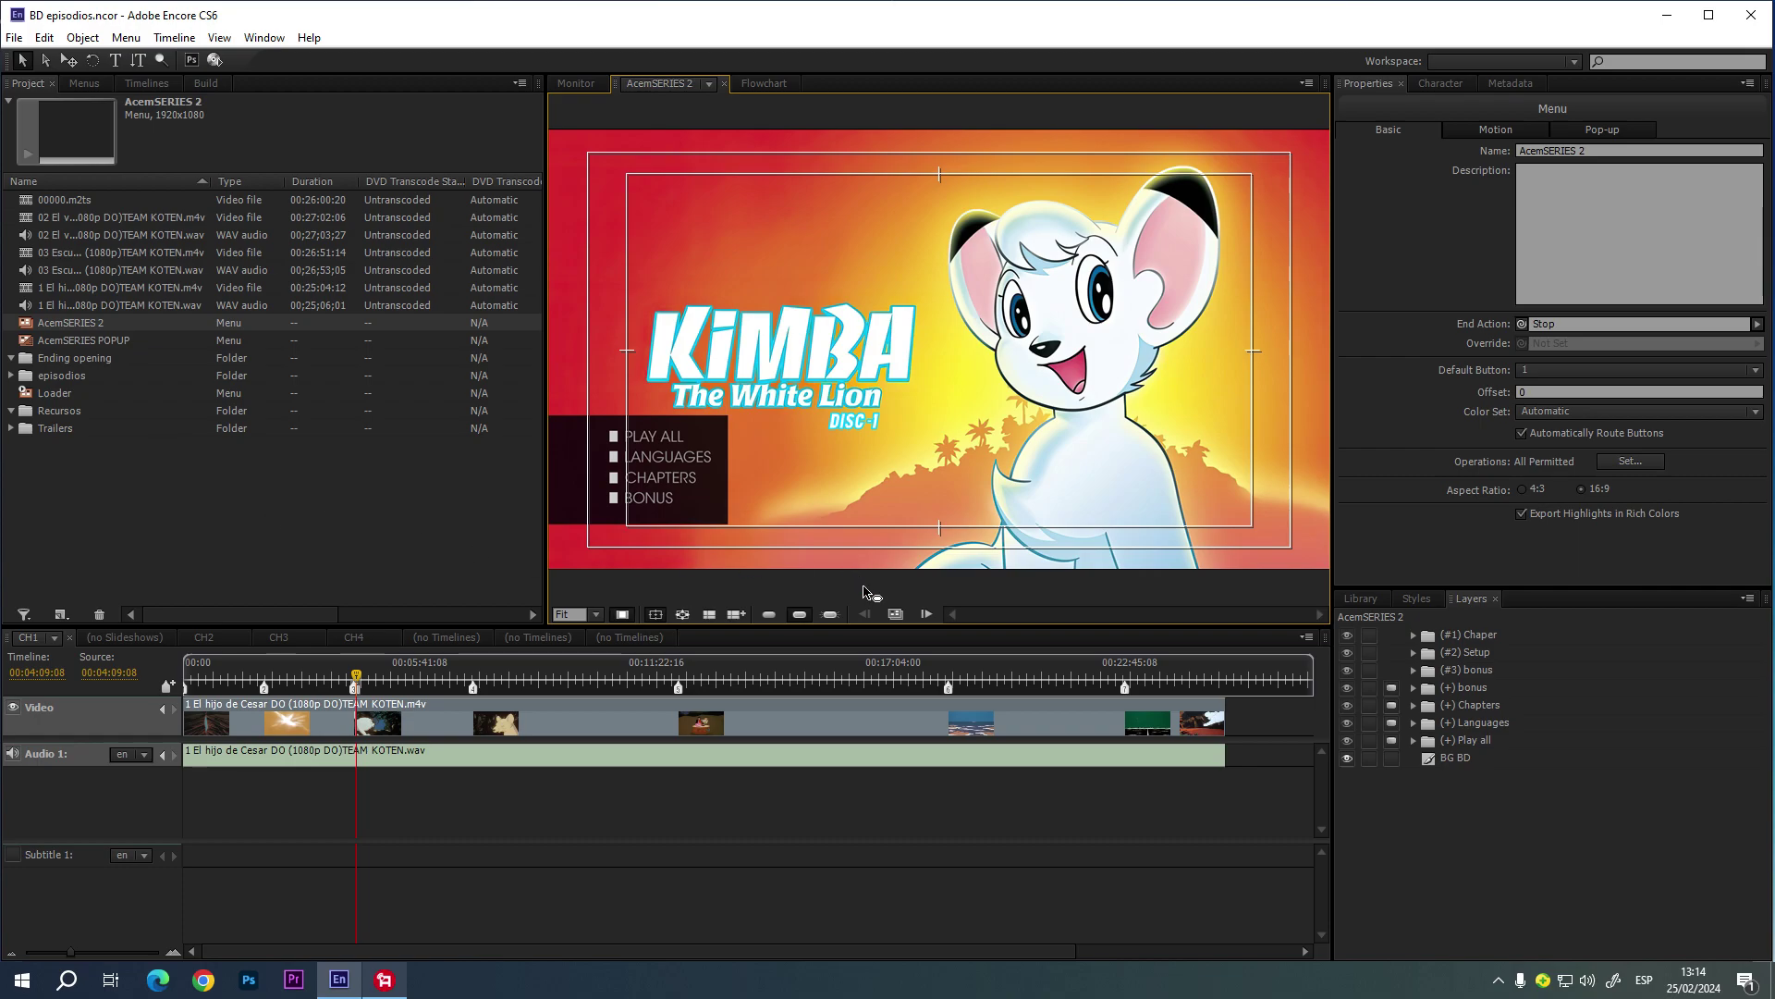
left_click(924, 613)
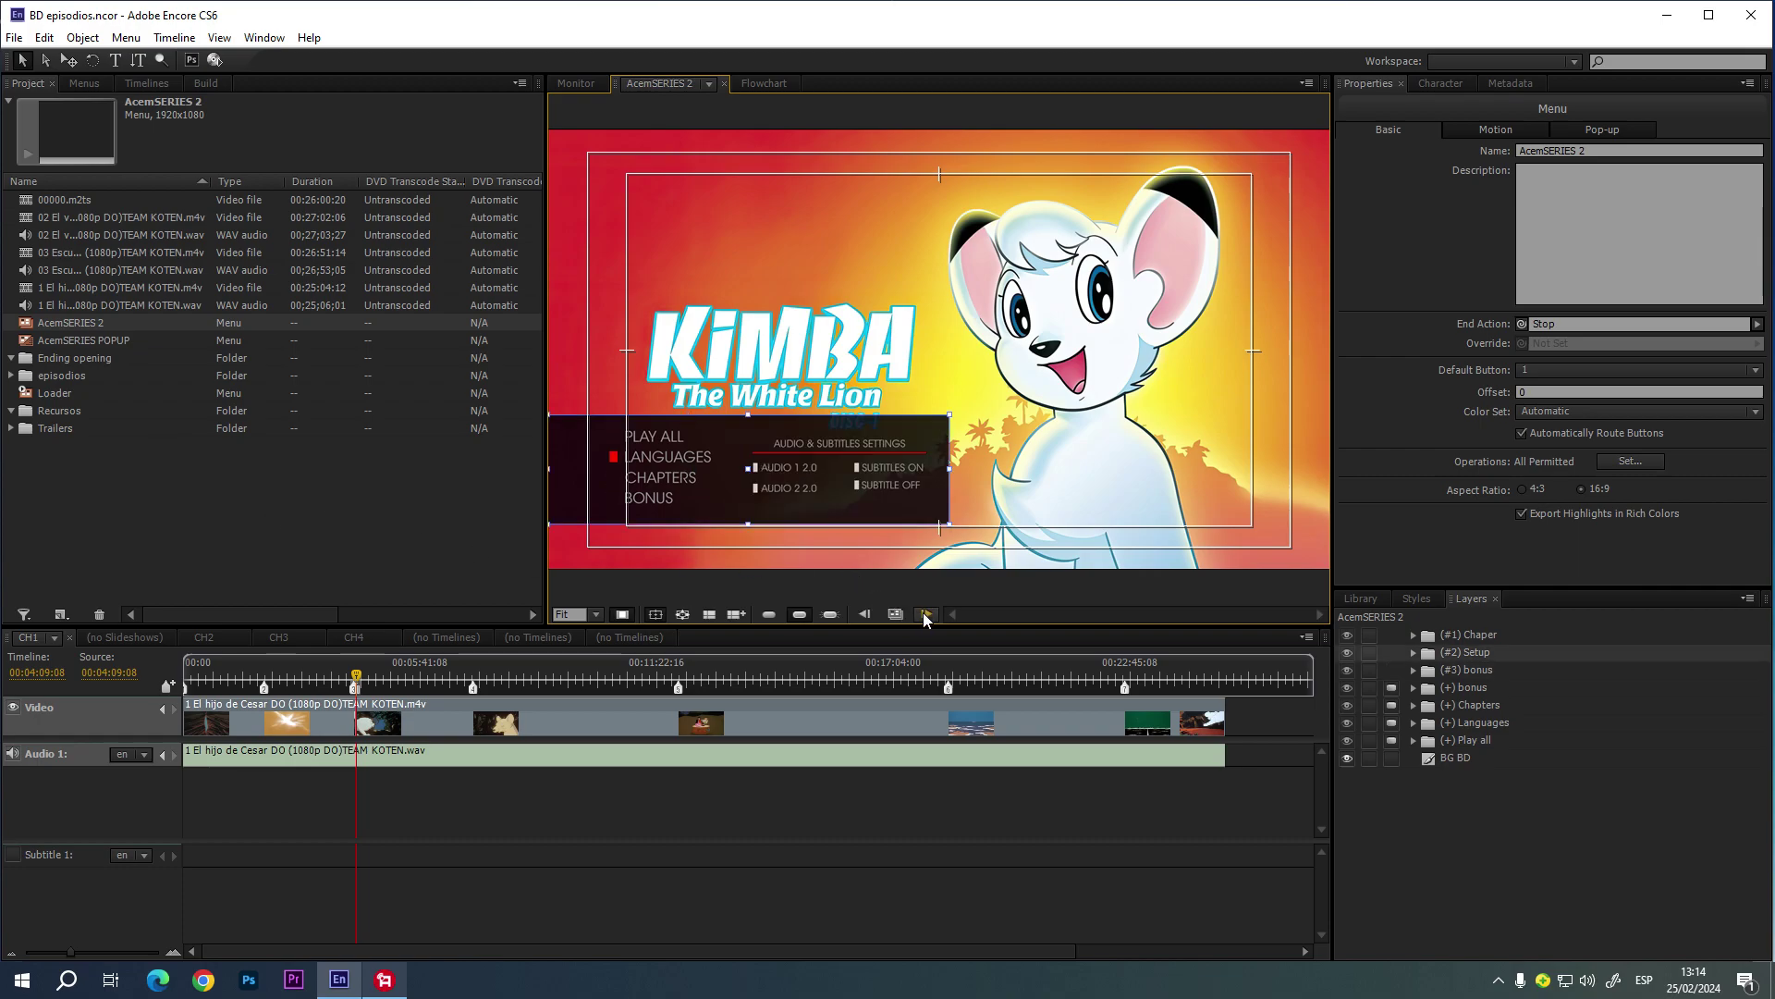
left_click(775, 613)
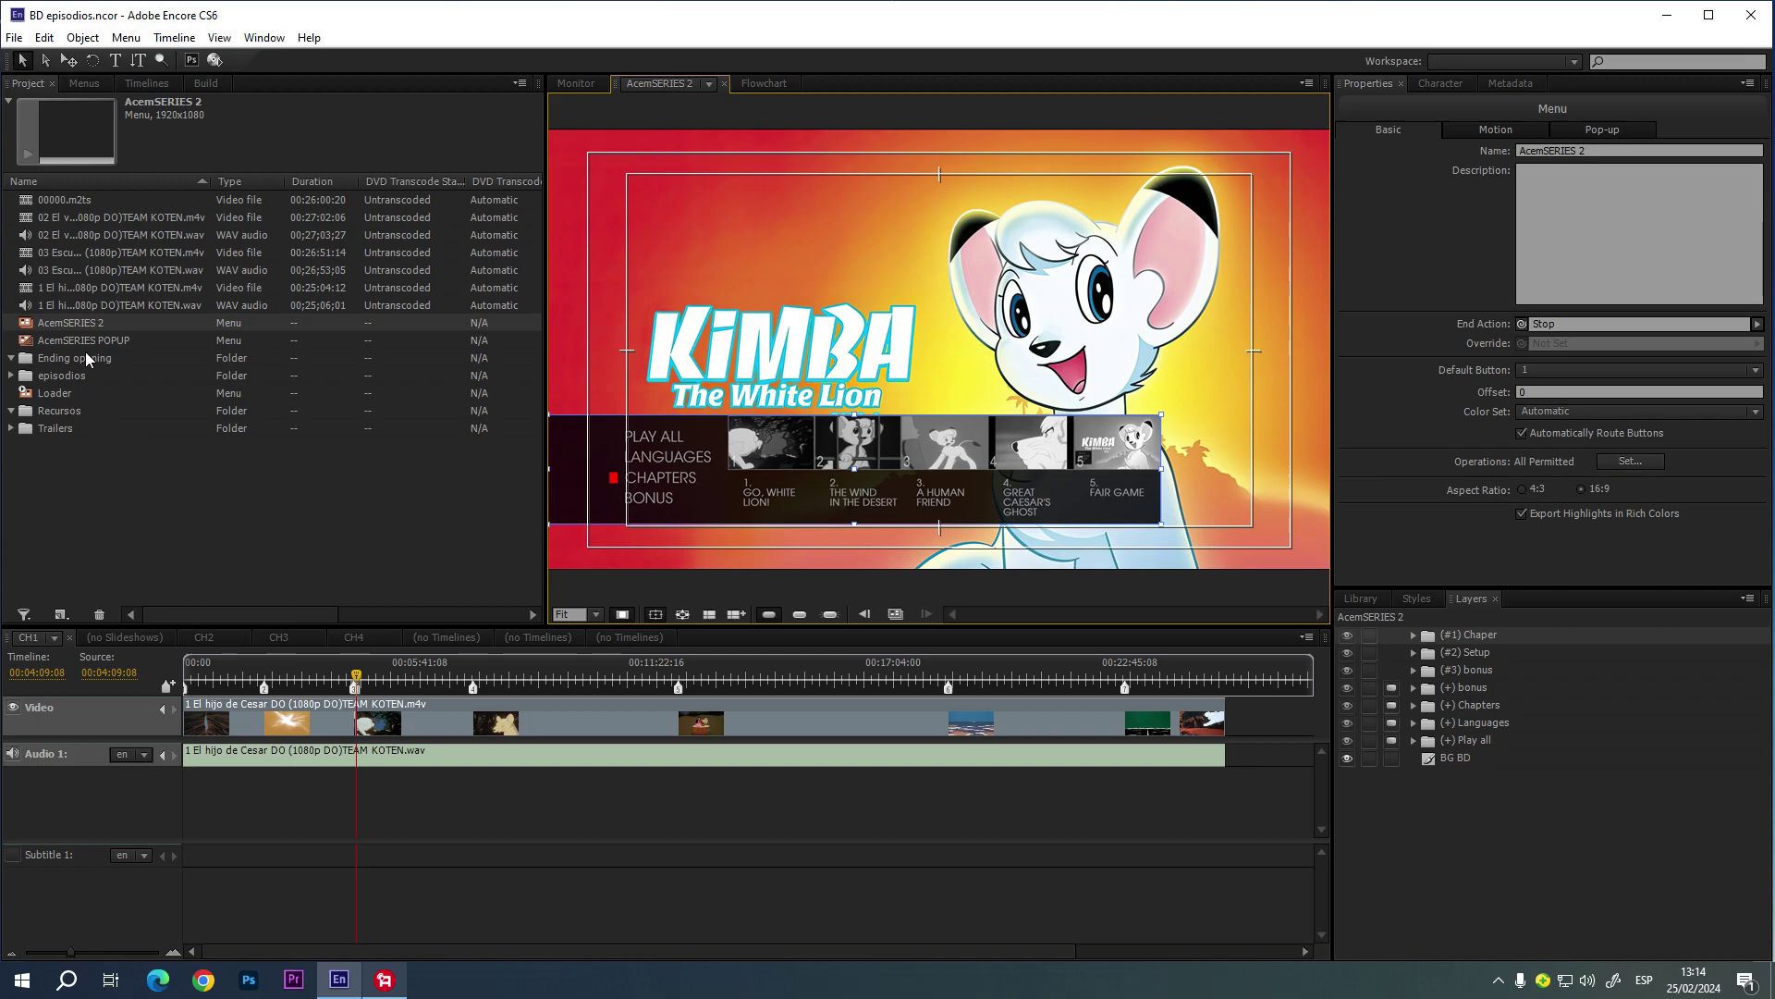
- Expand the episodios folder and read the CH1–CH4 timelines' end actions in Properties
left_click(11, 375)
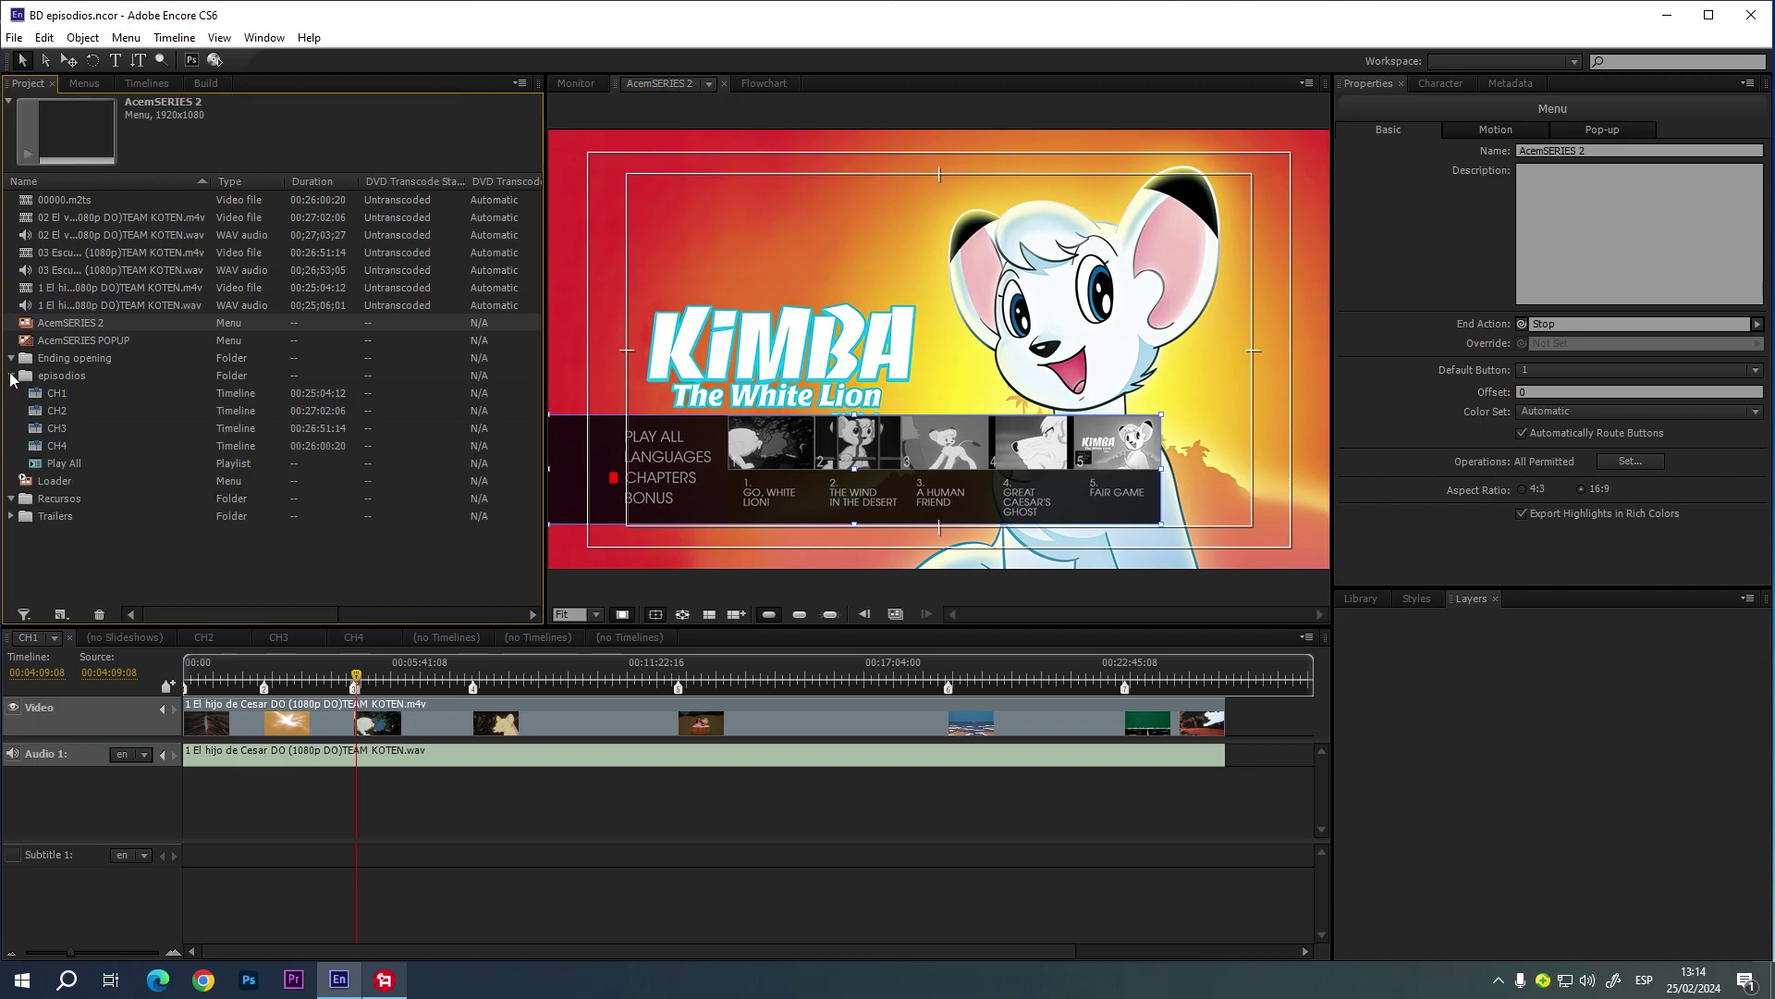
left_click(61, 396)
left_click(57, 411)
left_click(54, 431)
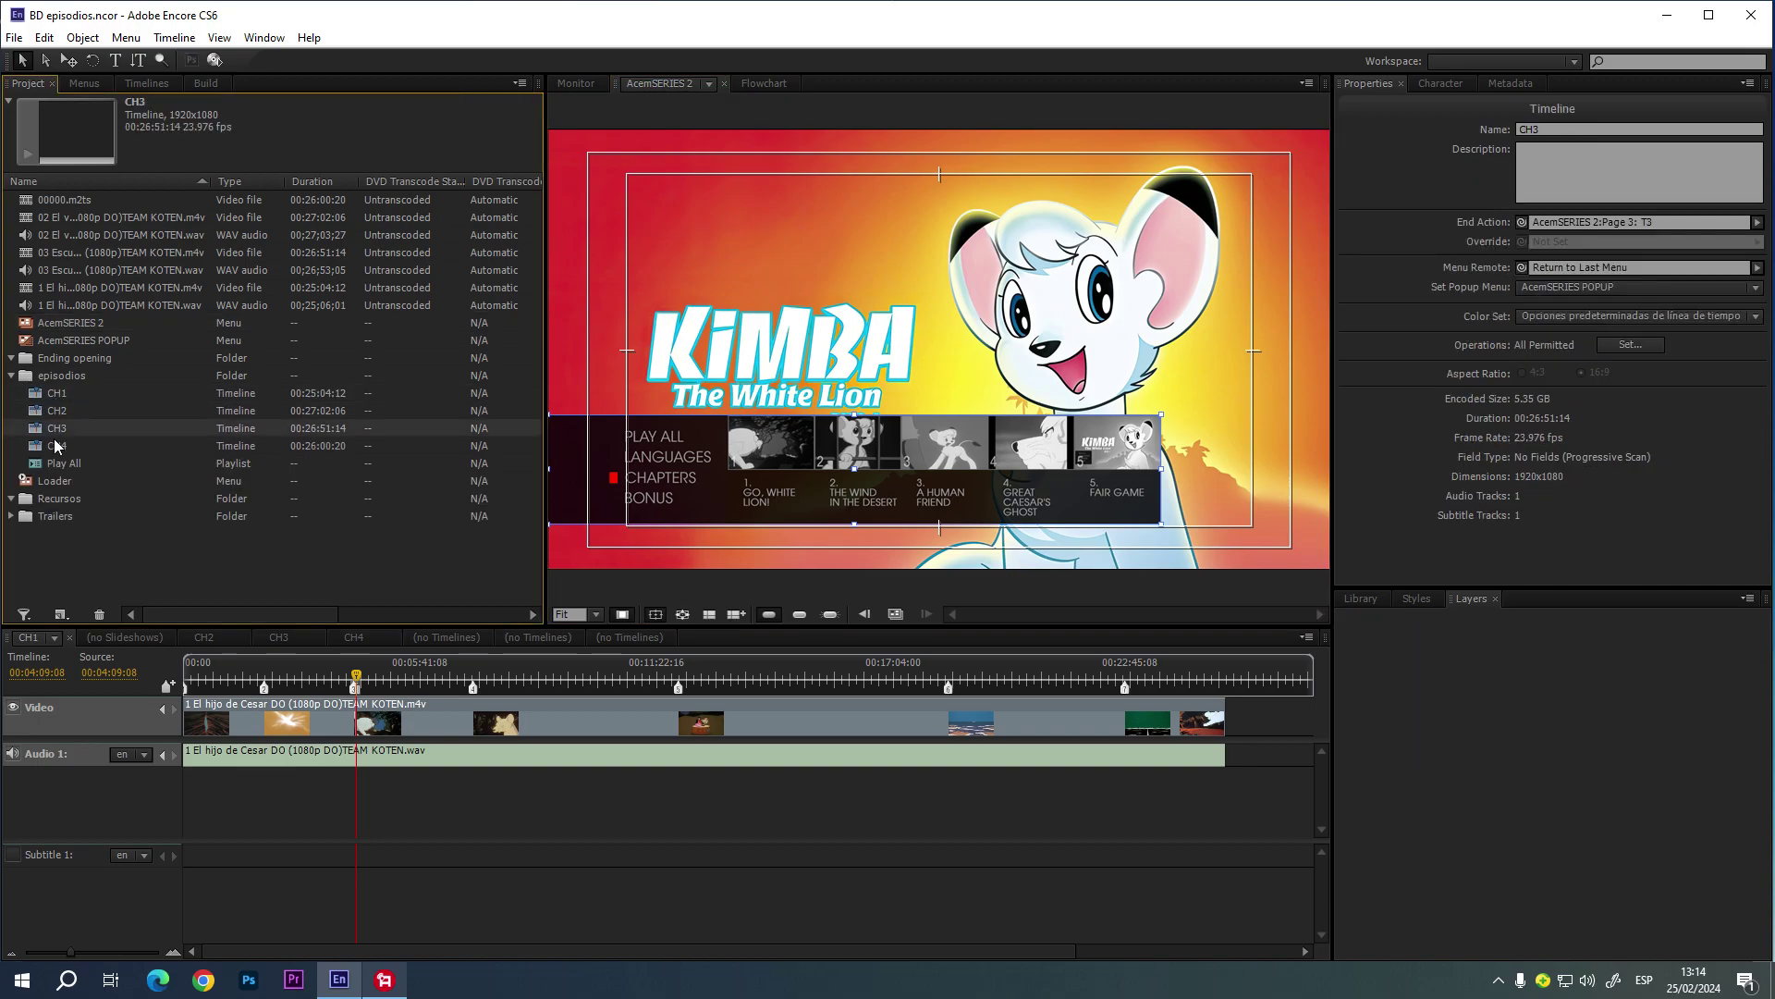
left_click(55, 445)
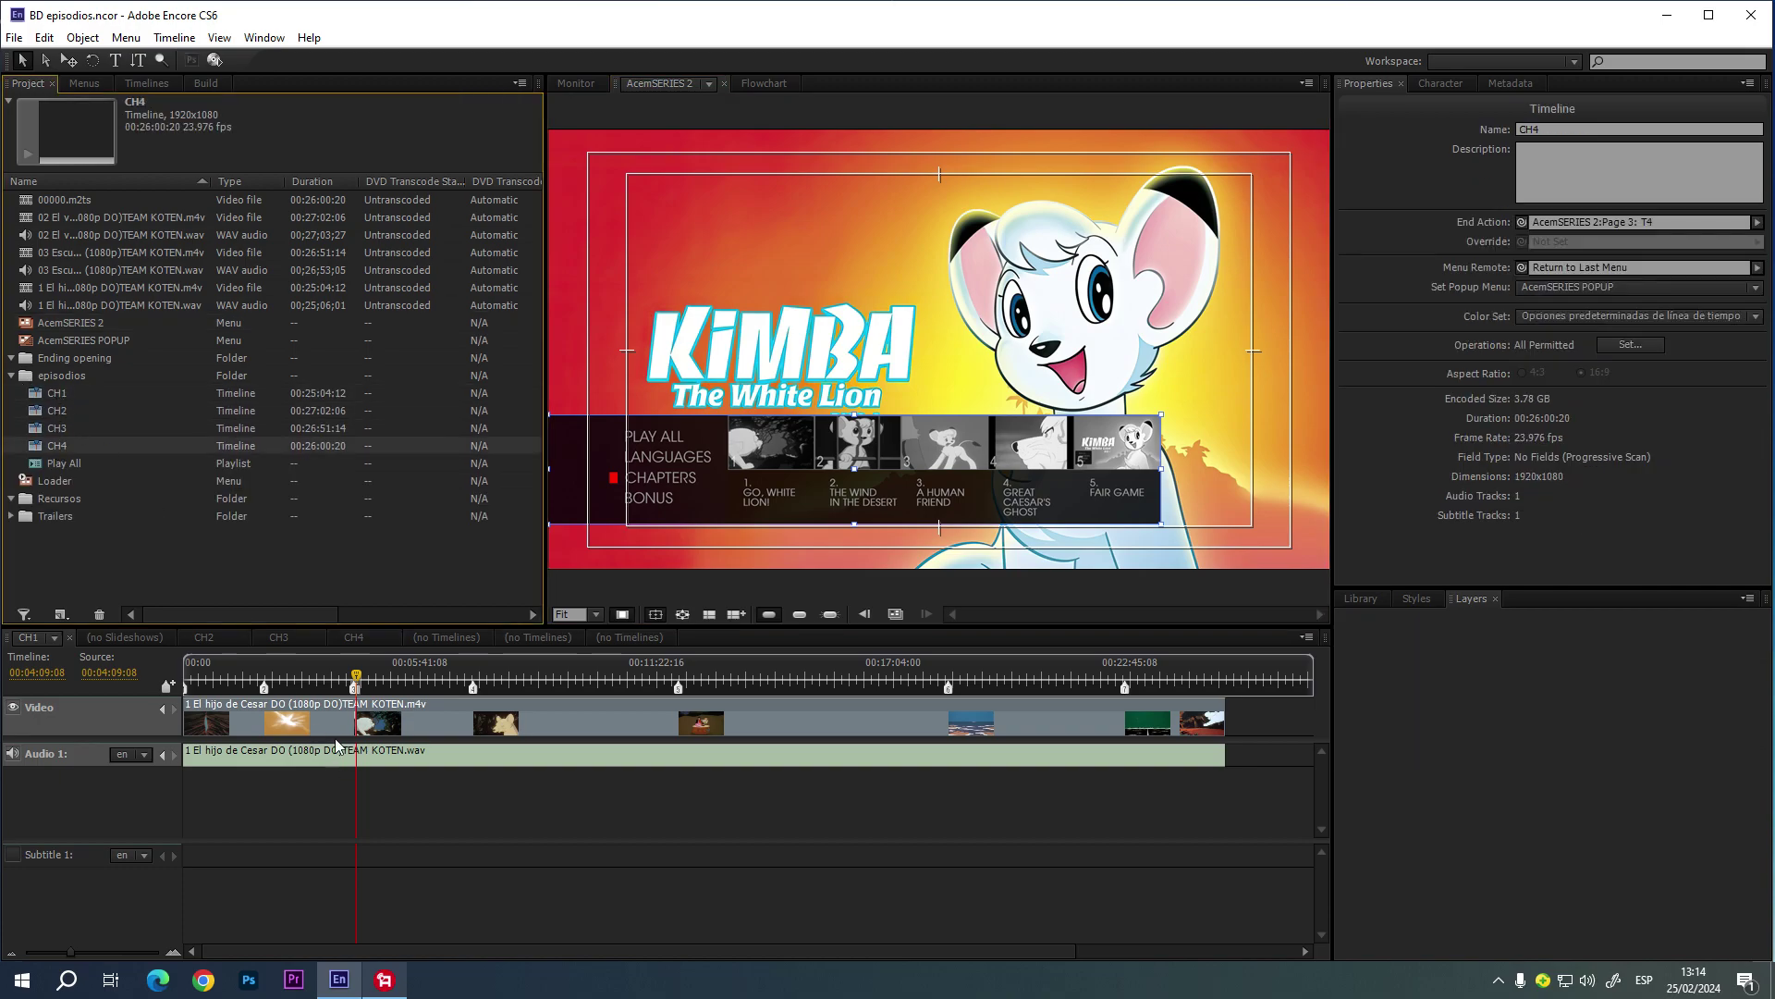
- Switch through the CH4, CH2 and CH3 timelines, ending on the 03 Escuela de animales clip
left_click(289, 636)
left_click(354, 637)
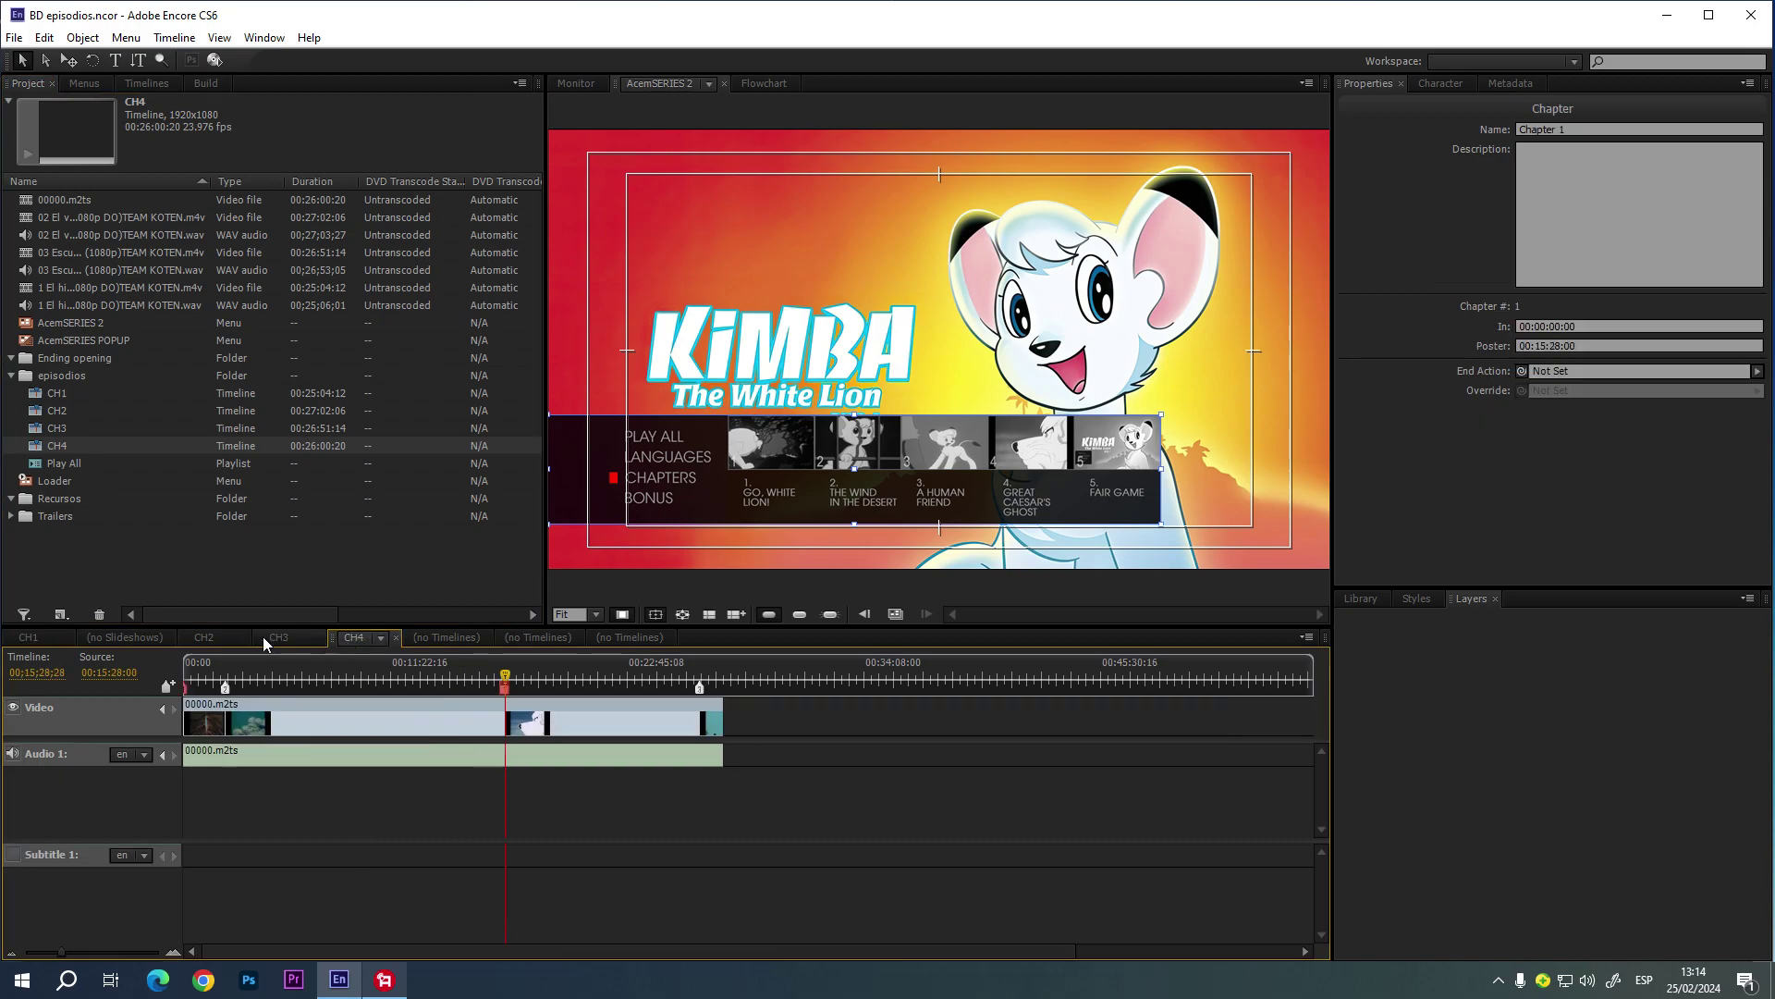
left_click(212, 638)
left_click(282, 634)
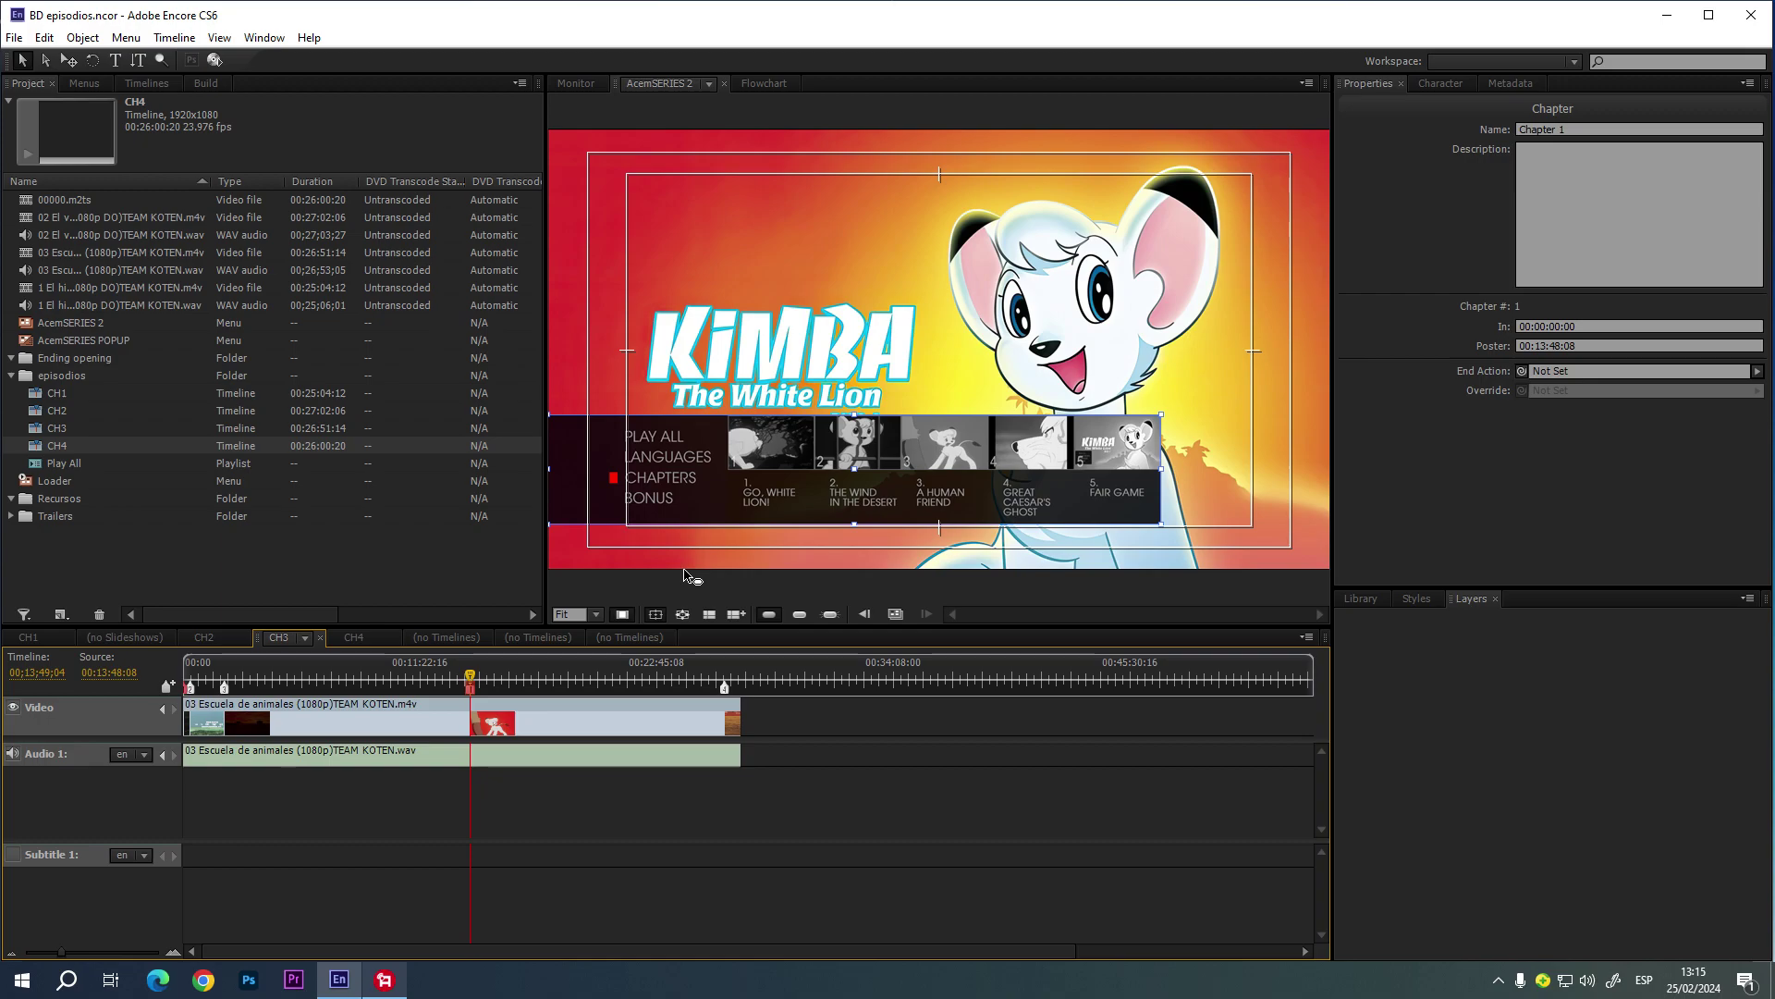
- Check the chapter 1–3 thumbnail buttons' links, confirming chapter 3 links to CH3:Chapter 1
left_click(775, 454)
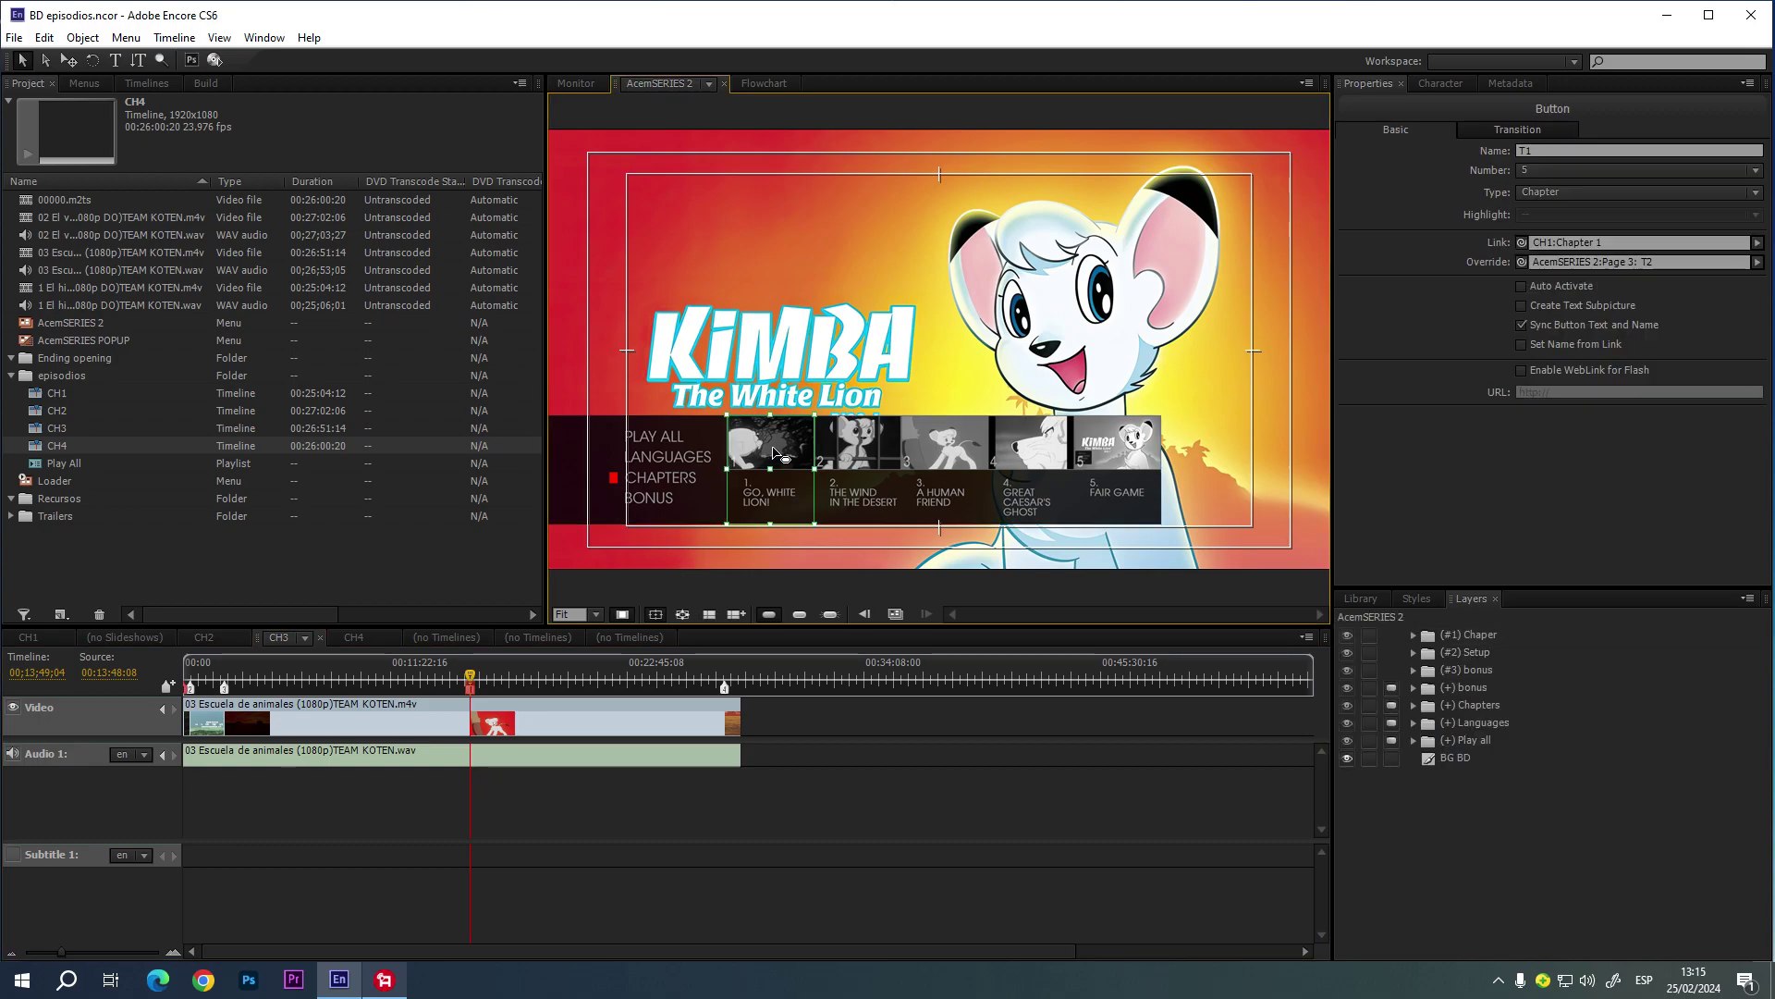
left_click(878, 451)
left_click(940, 444)
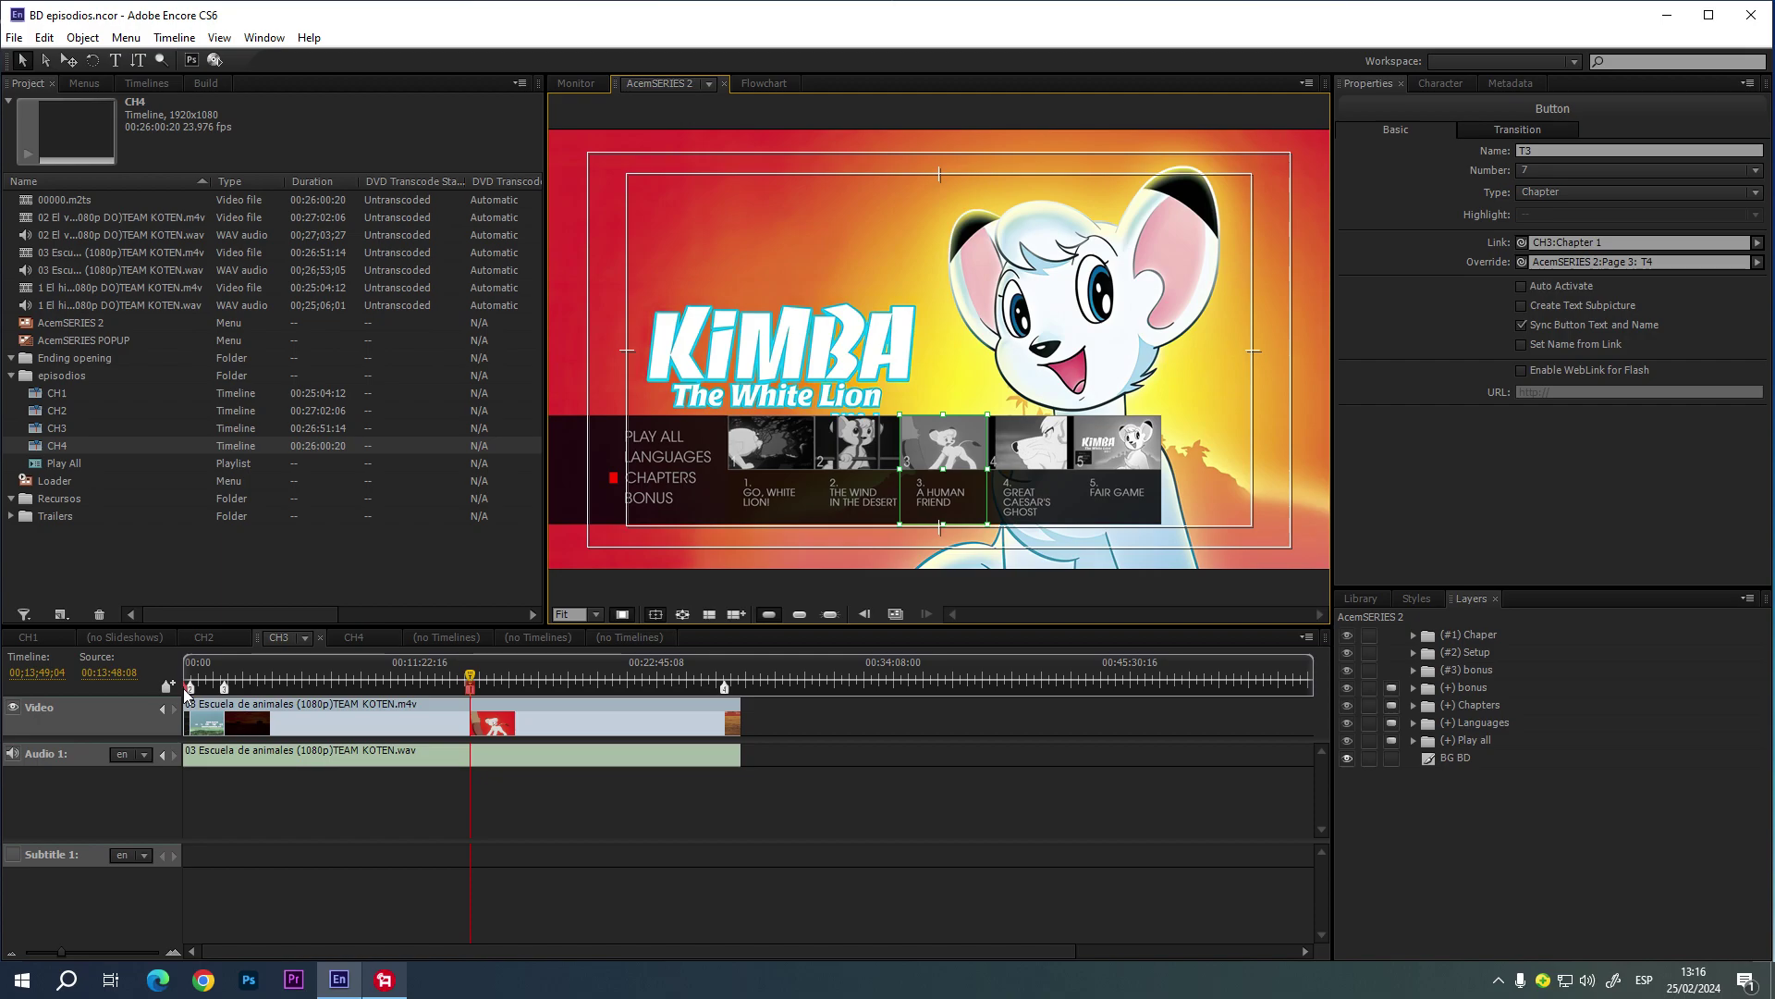
- Move the CH3 timeline's playhead back to 00;00;00;00 and zoom in on the start
left_click(174, 949)
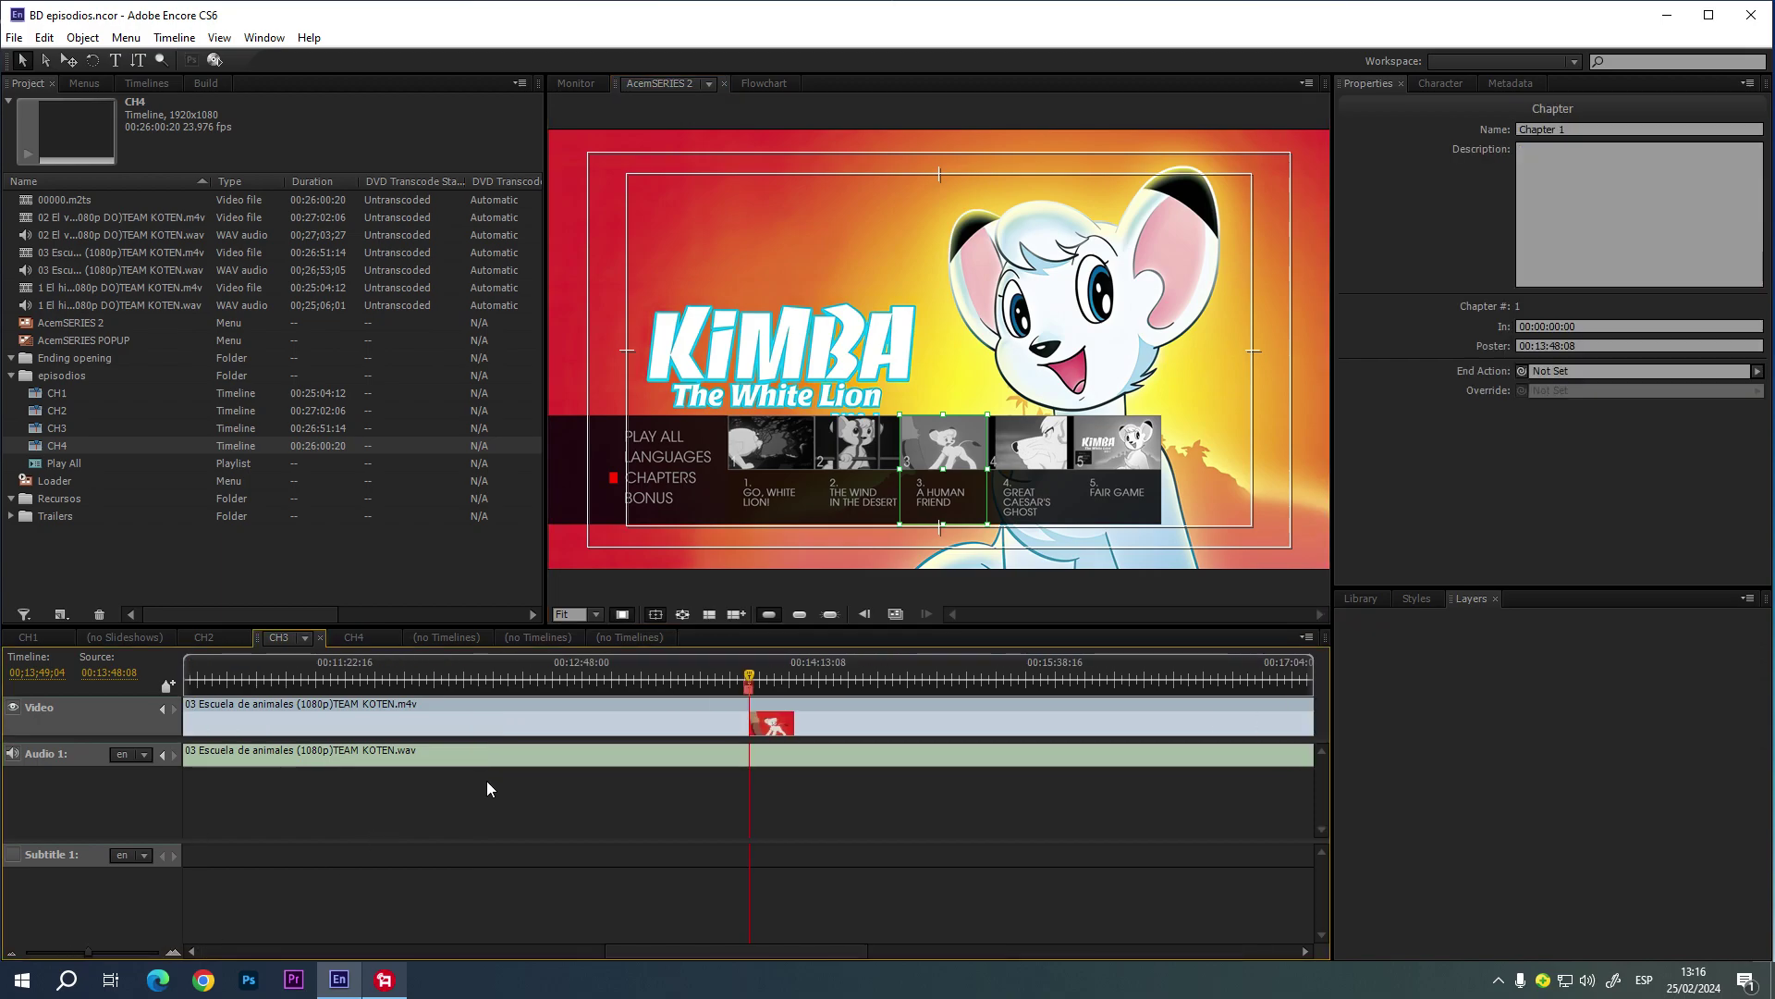
left_click(11, 953)
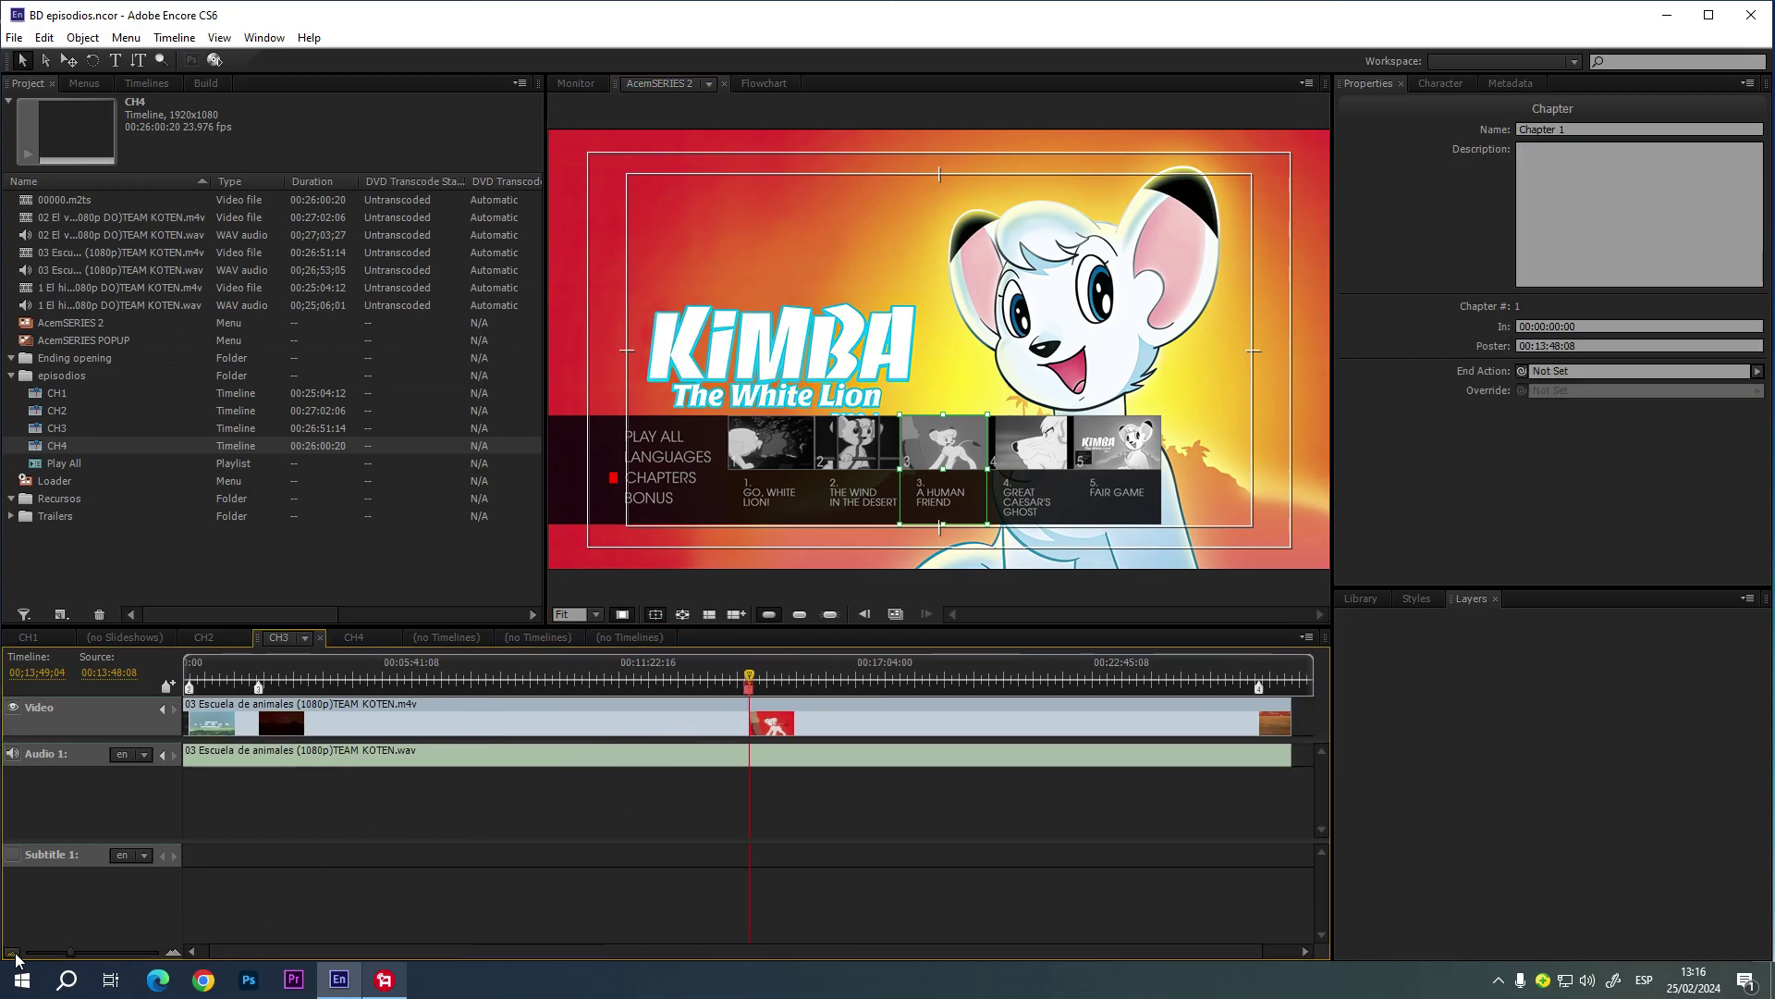
left_click_drag(470, 675, 185, 676)
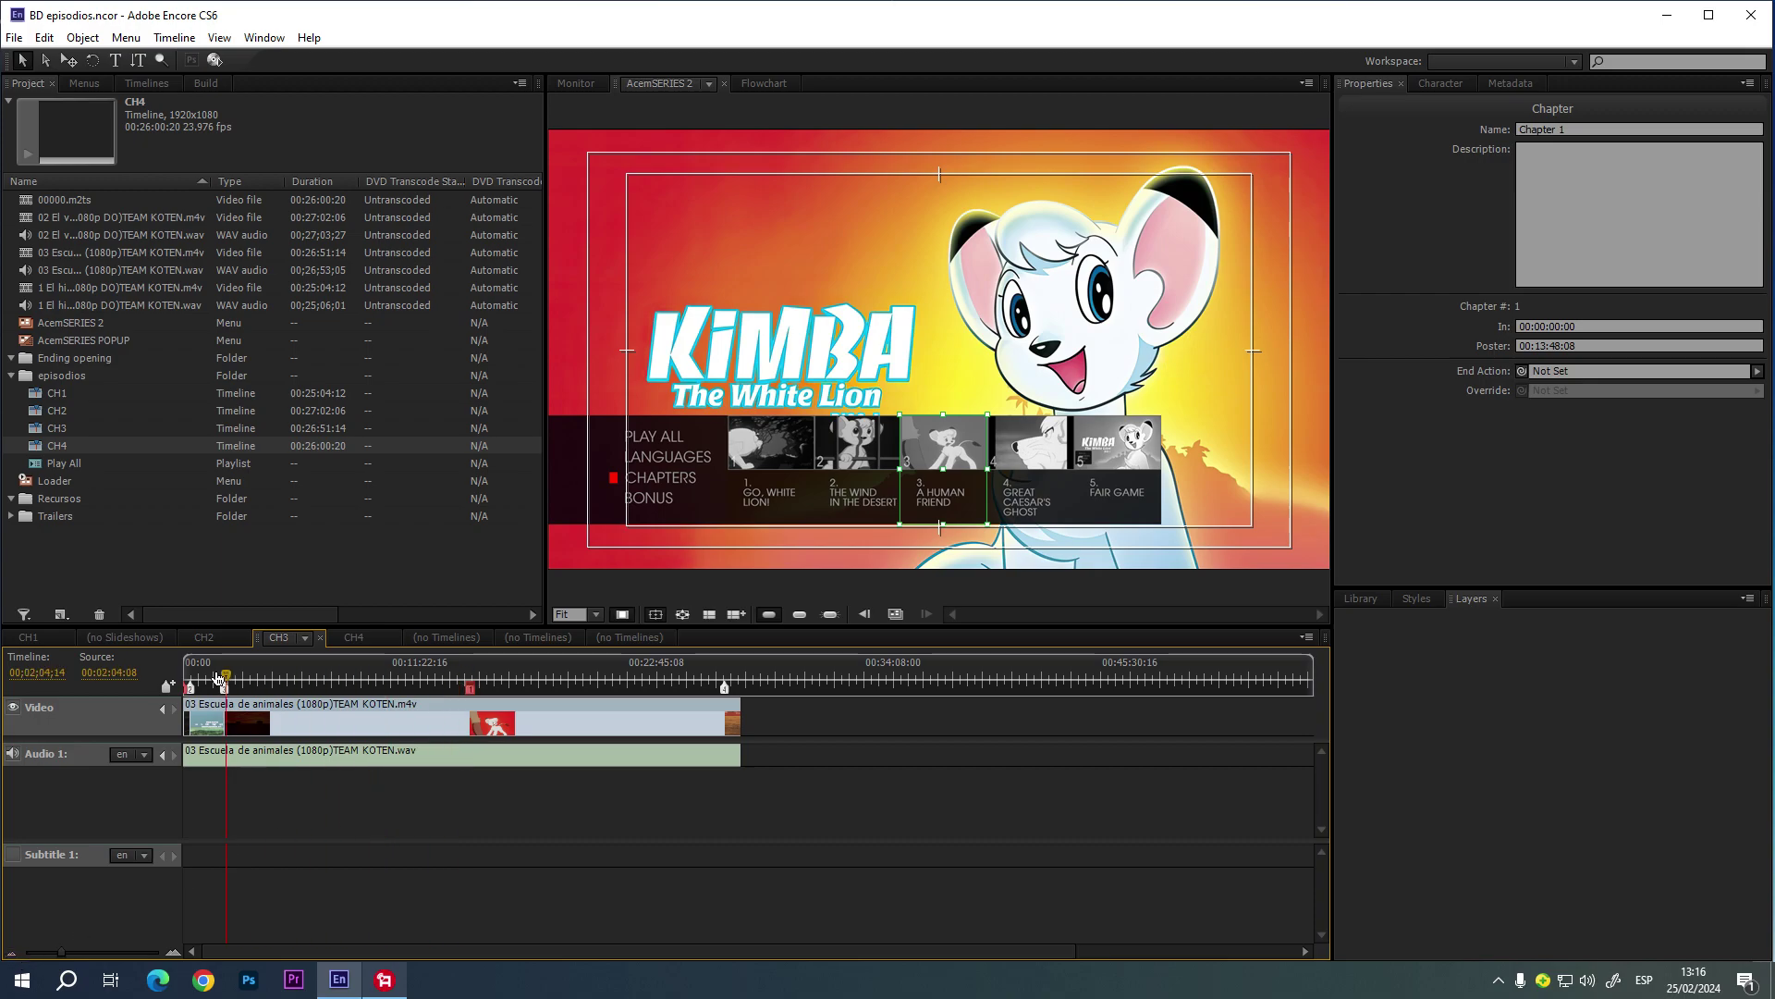
left_click(174, 952)
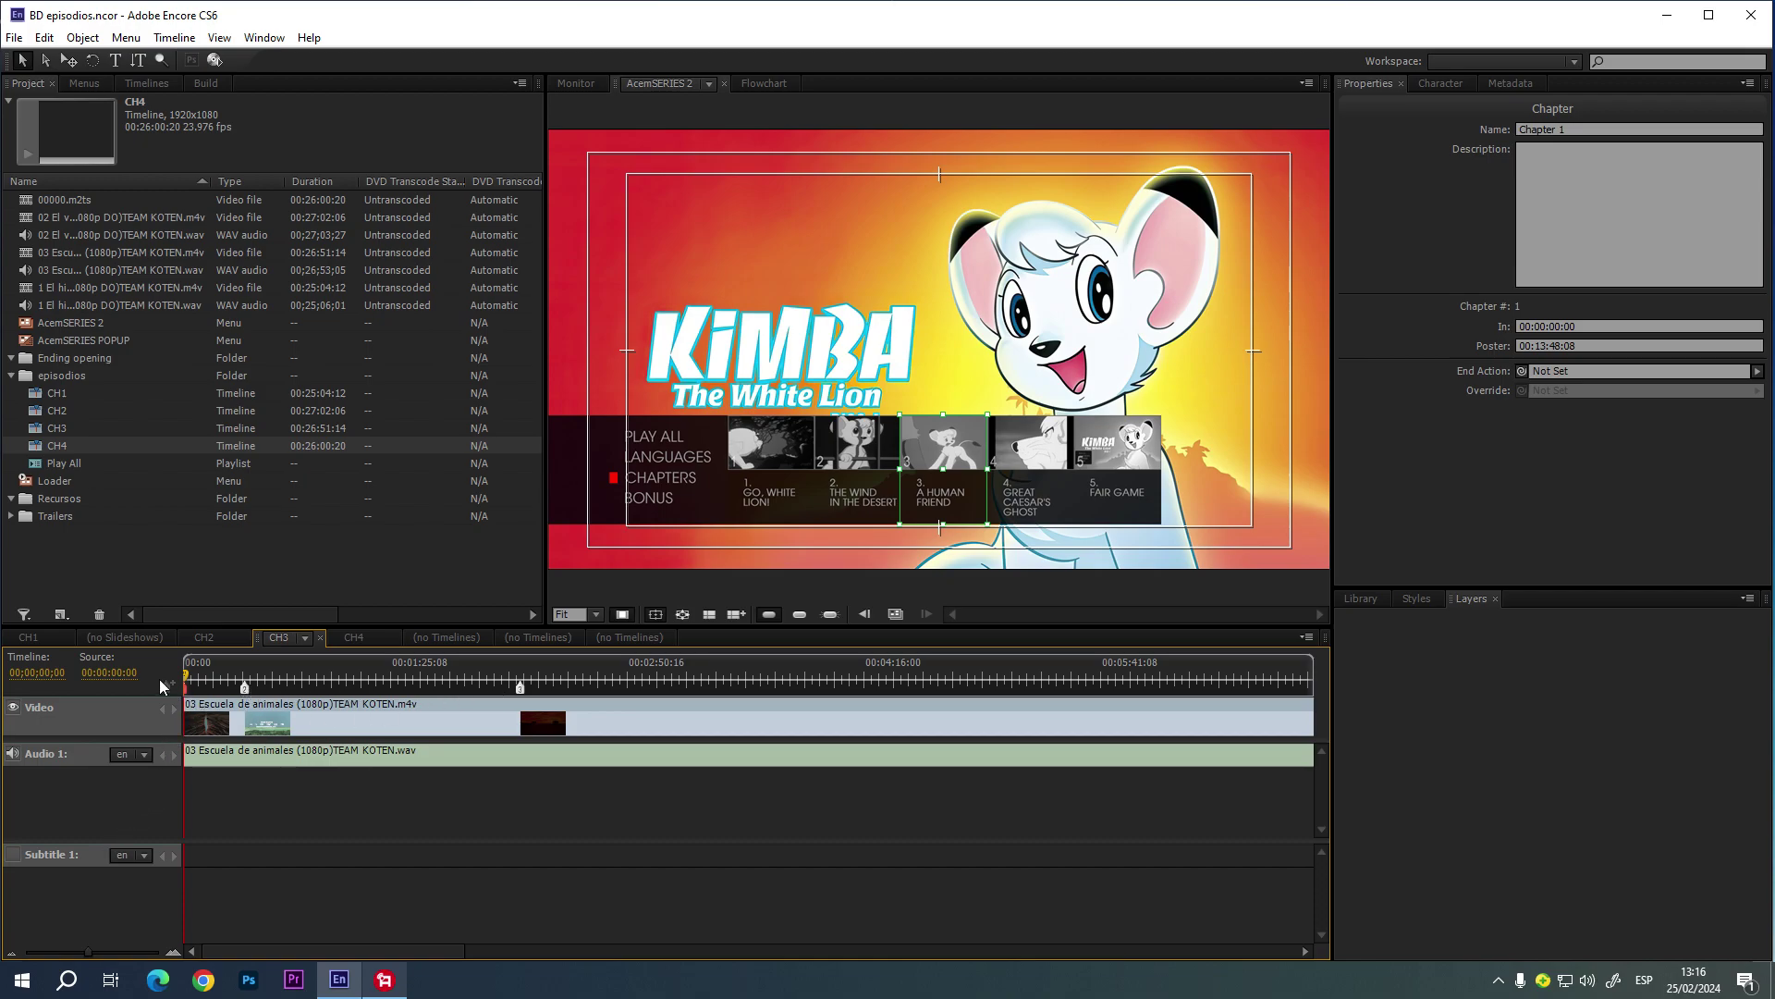
- Show the CH3 frame near 00;13;49 in the Monitor, check its chapter point actions, then return to the menu
left_click(12, 953)
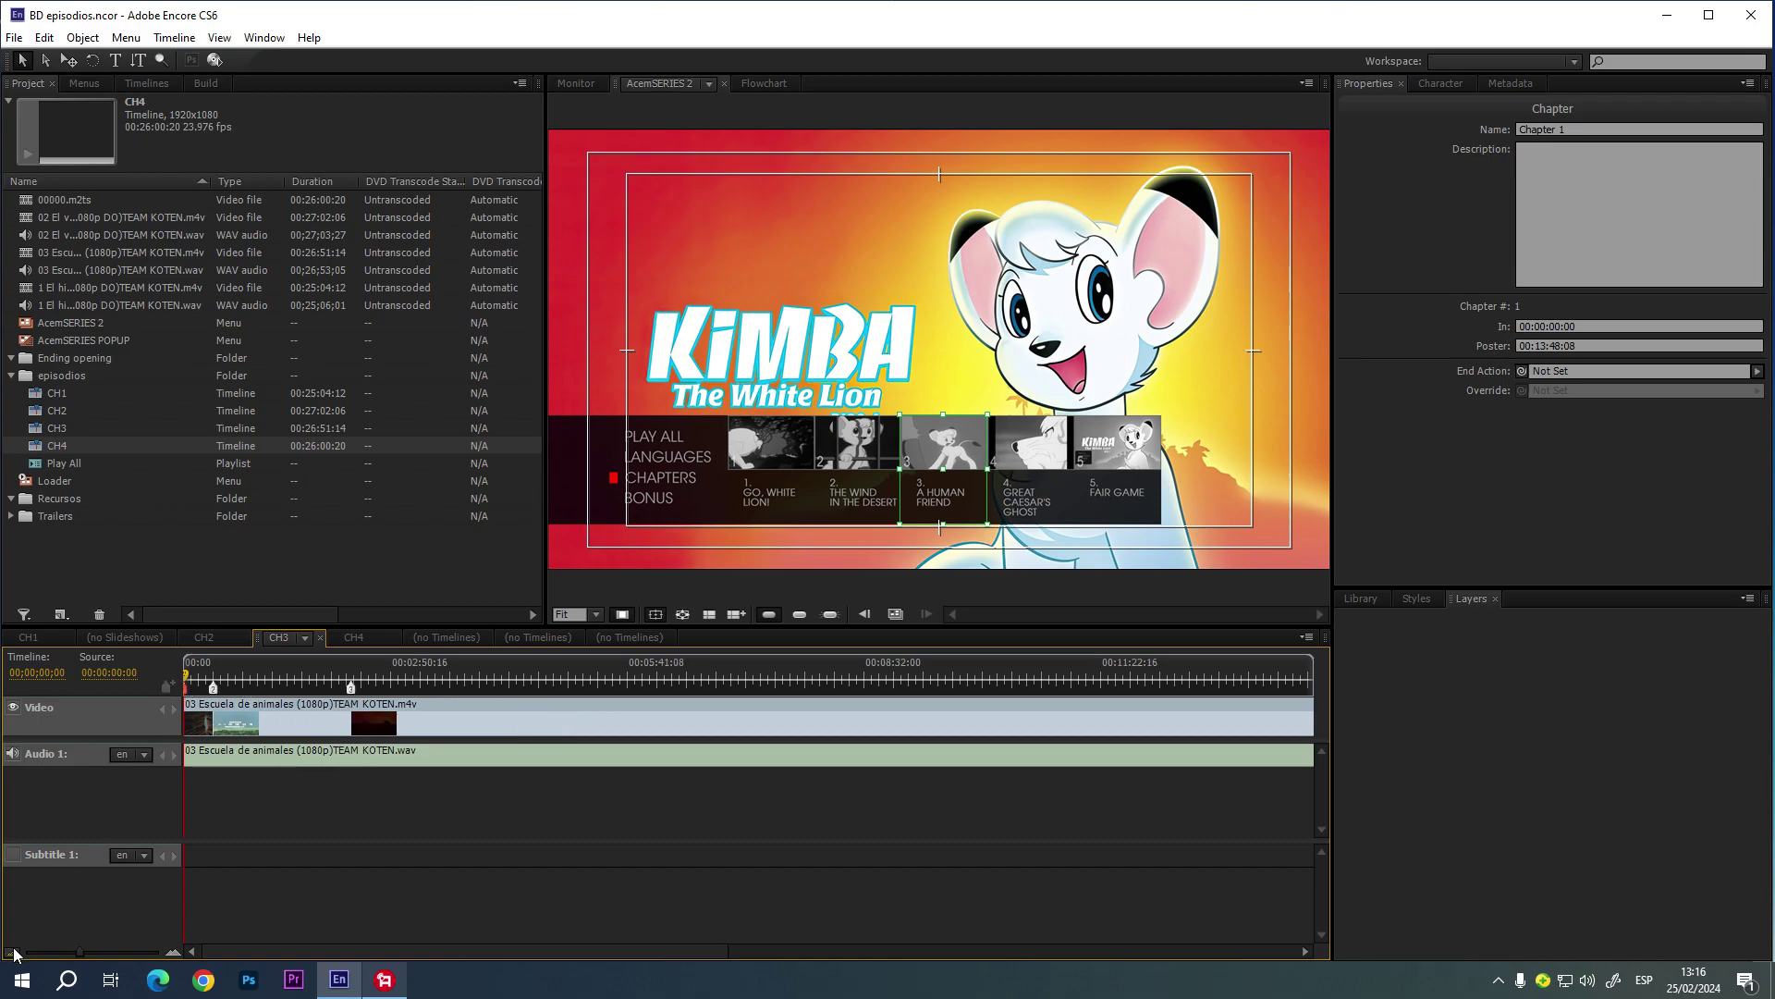
left_click(13, 952)
left_click(13, 952)
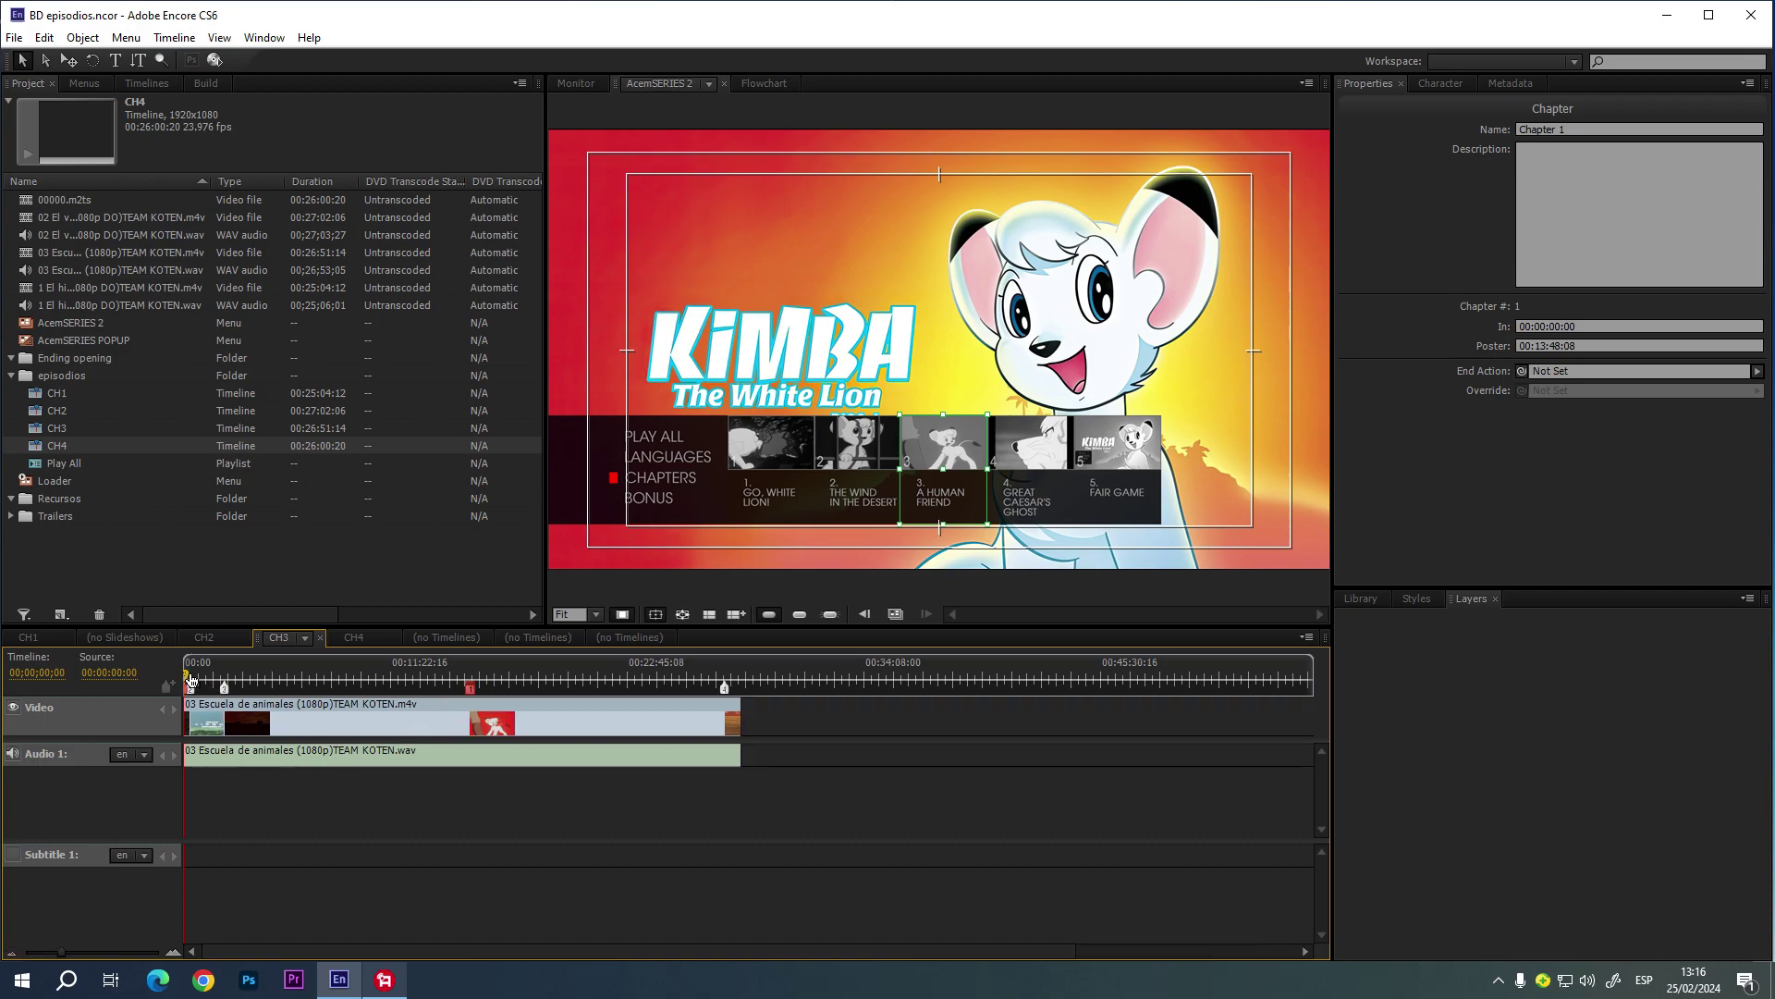
left_click_drag(191, 682, 452, 677)
left_click(588, 84)
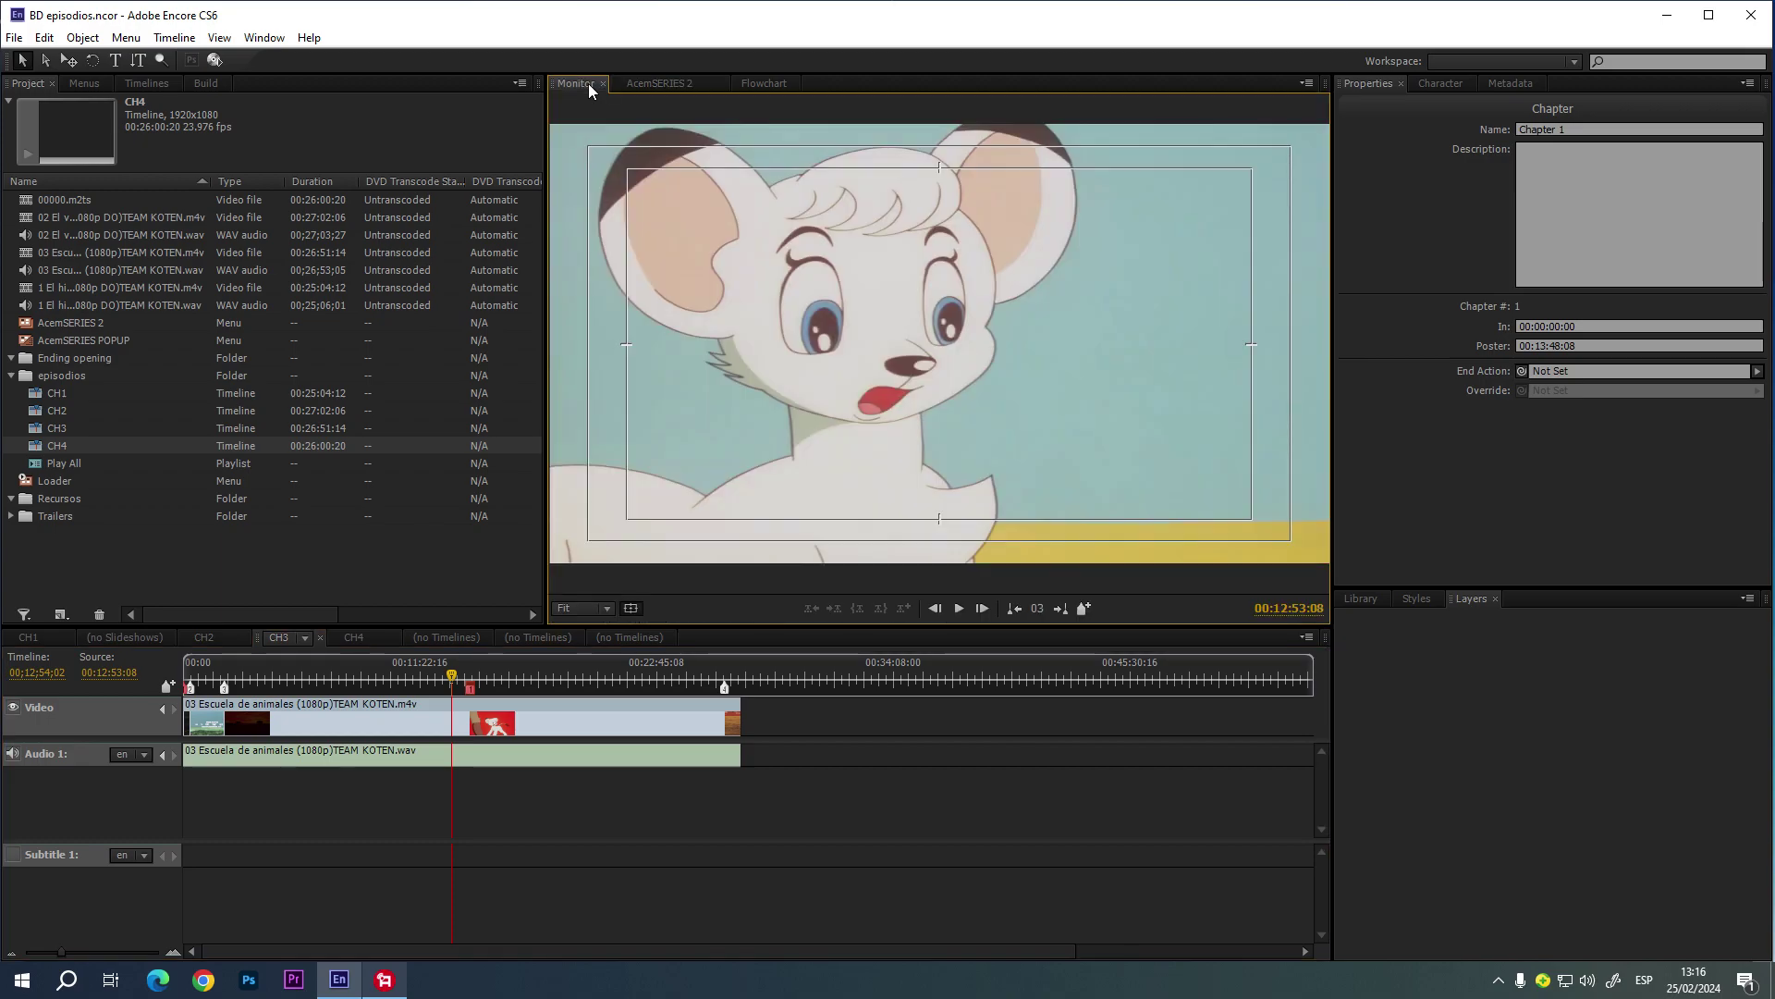
left_click_drag(453, 680, 475, 682)
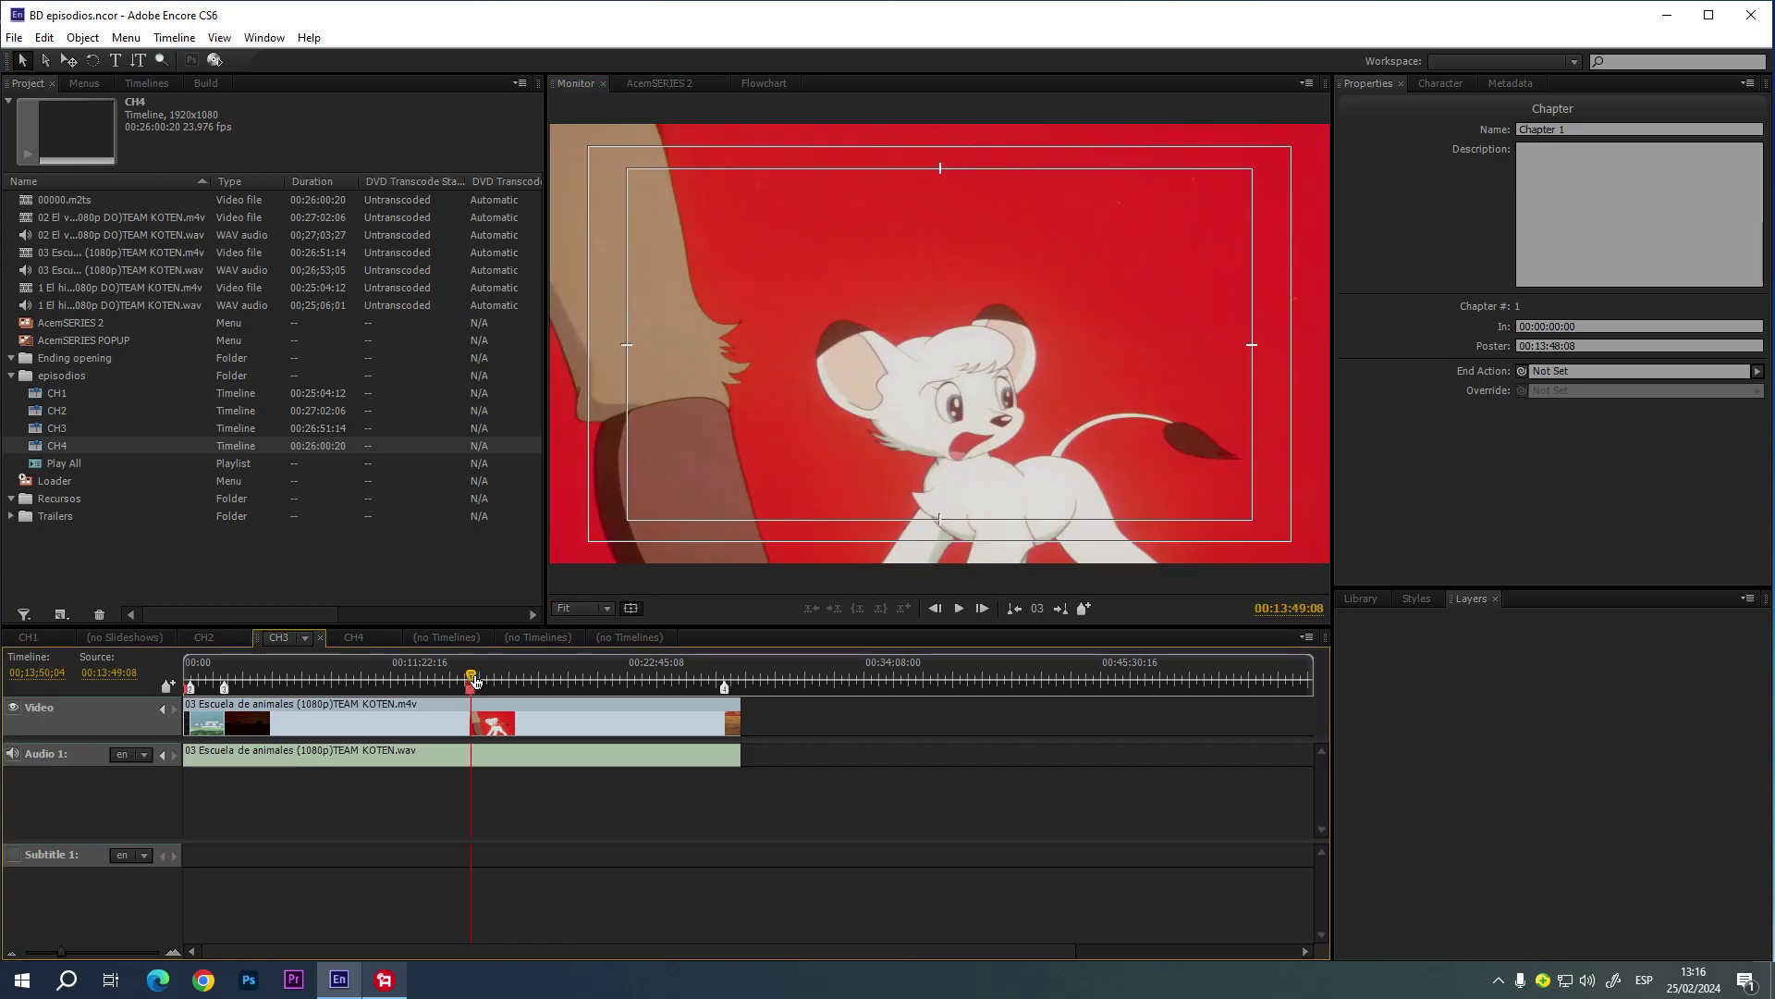
right_click(474, 681)
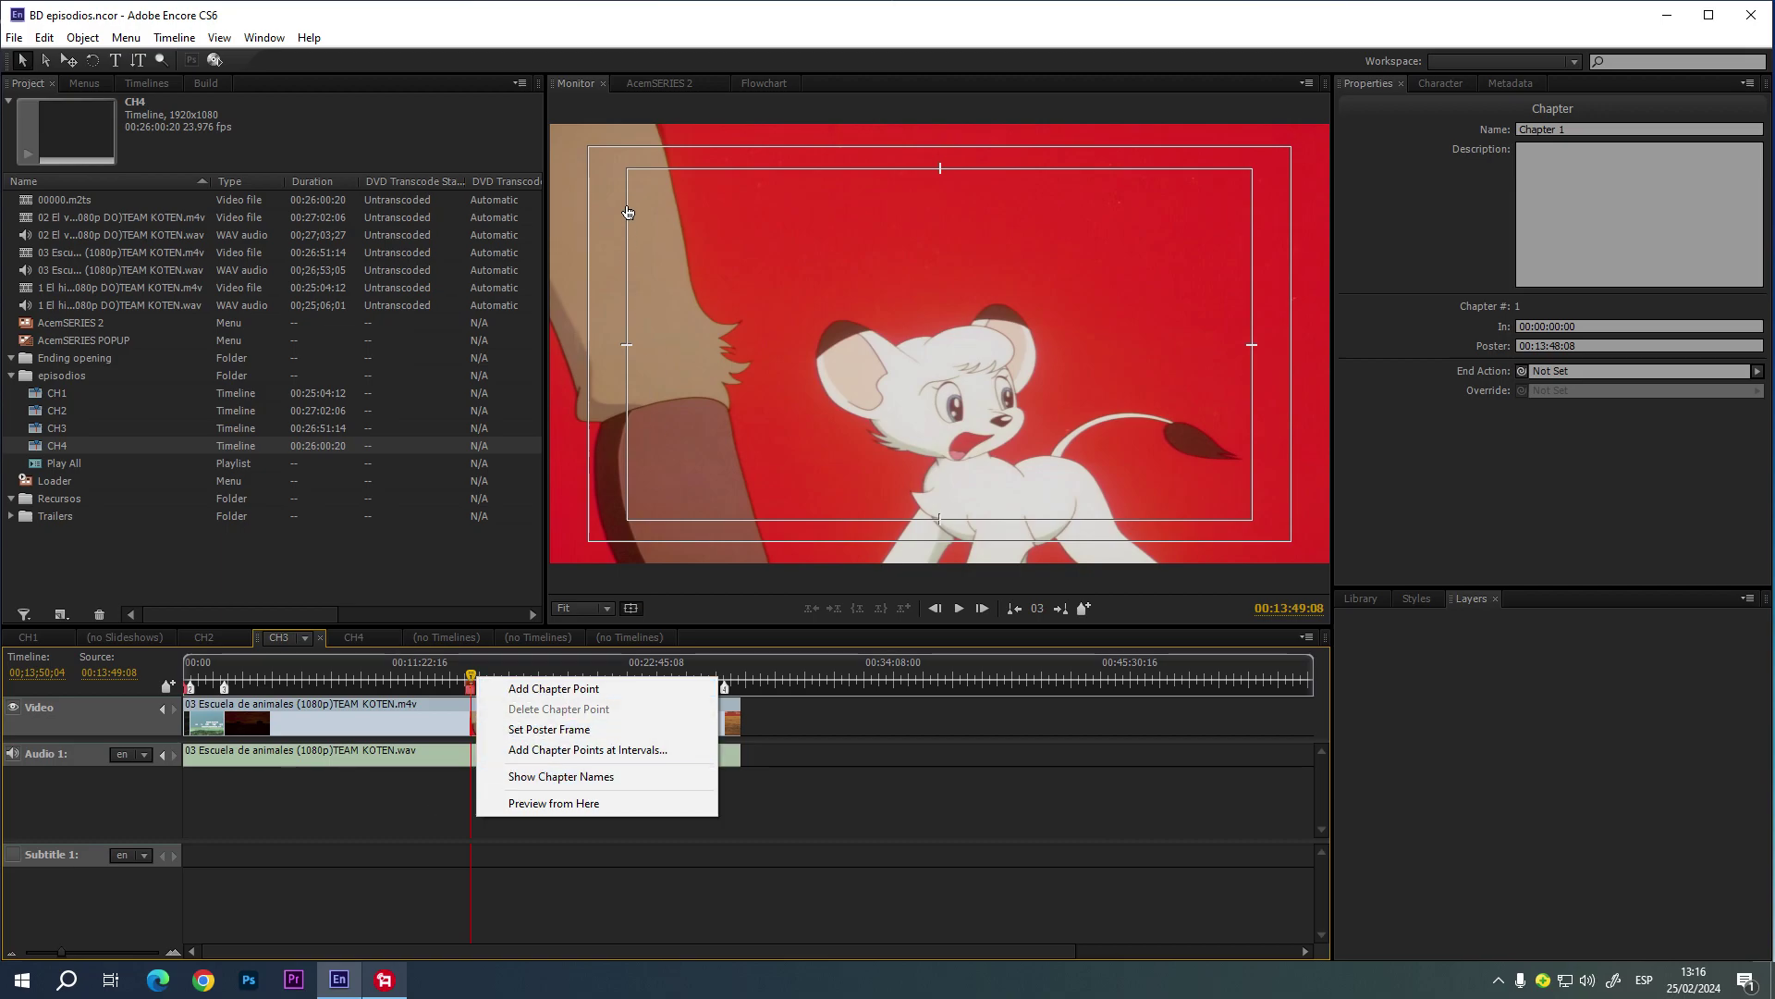
left_click(662, 85)
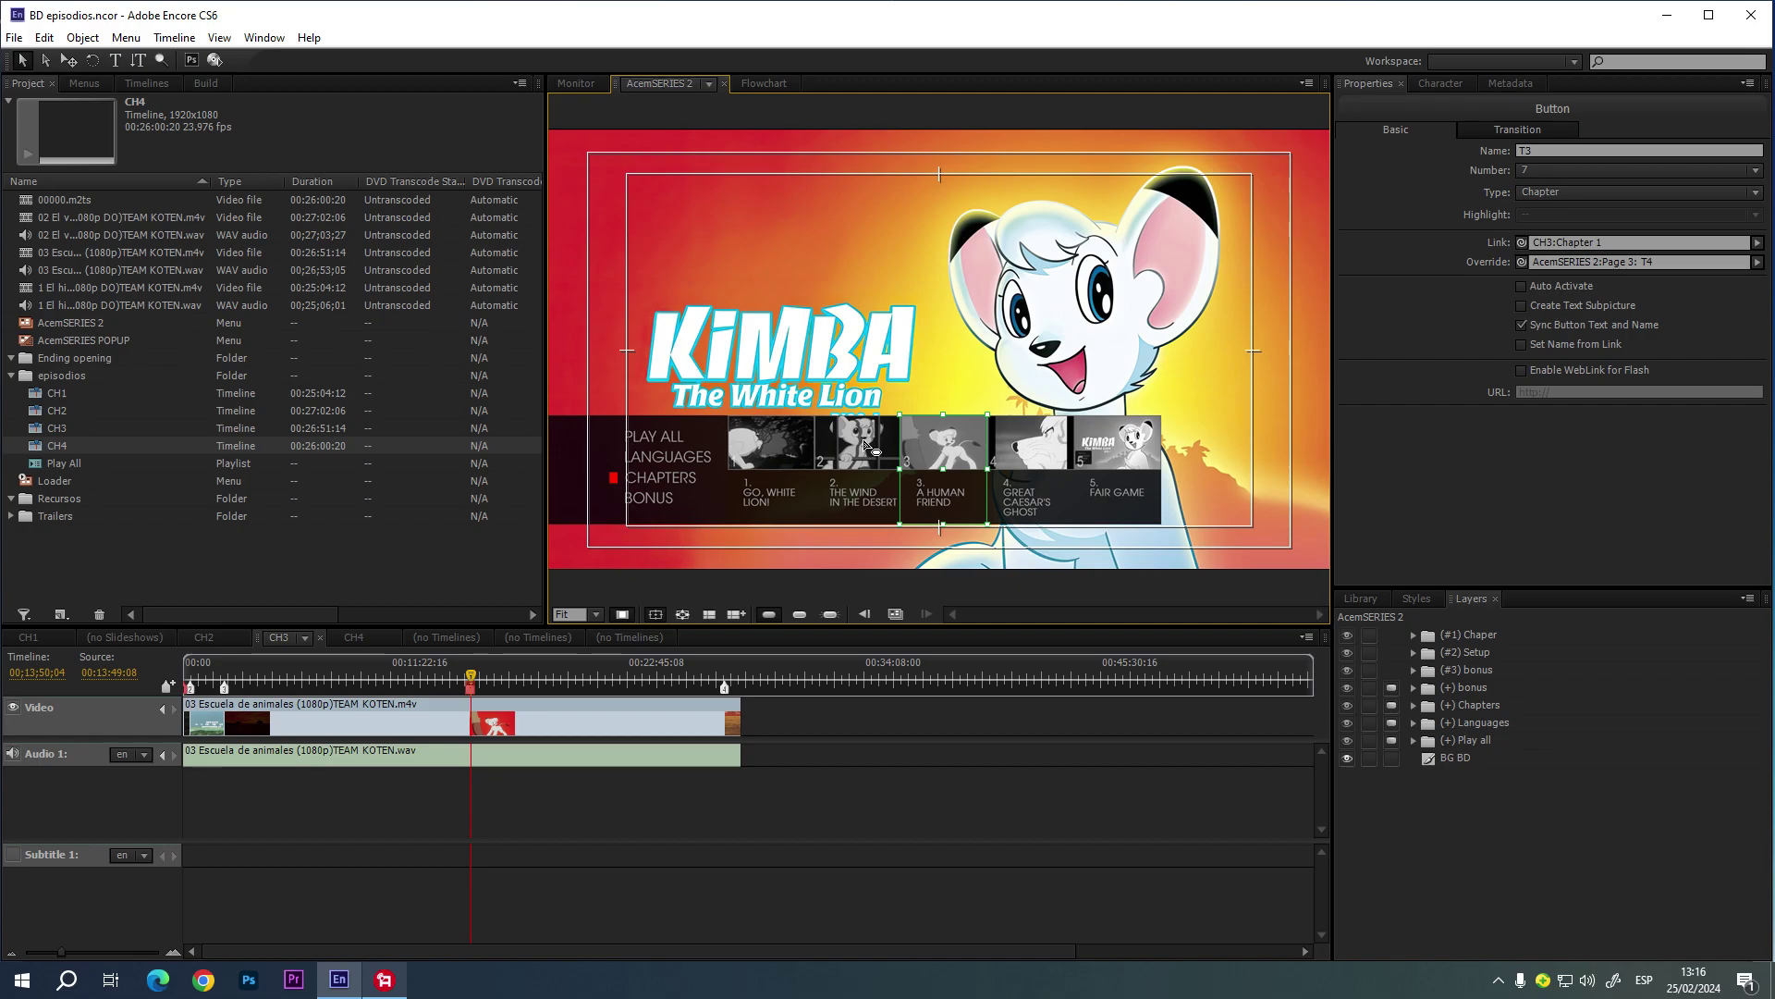
- Toggle the menu's highlight preview, then show CH1's properties with End Action AcemSERIES 2:Page 3: T1
left_click(800, 614)
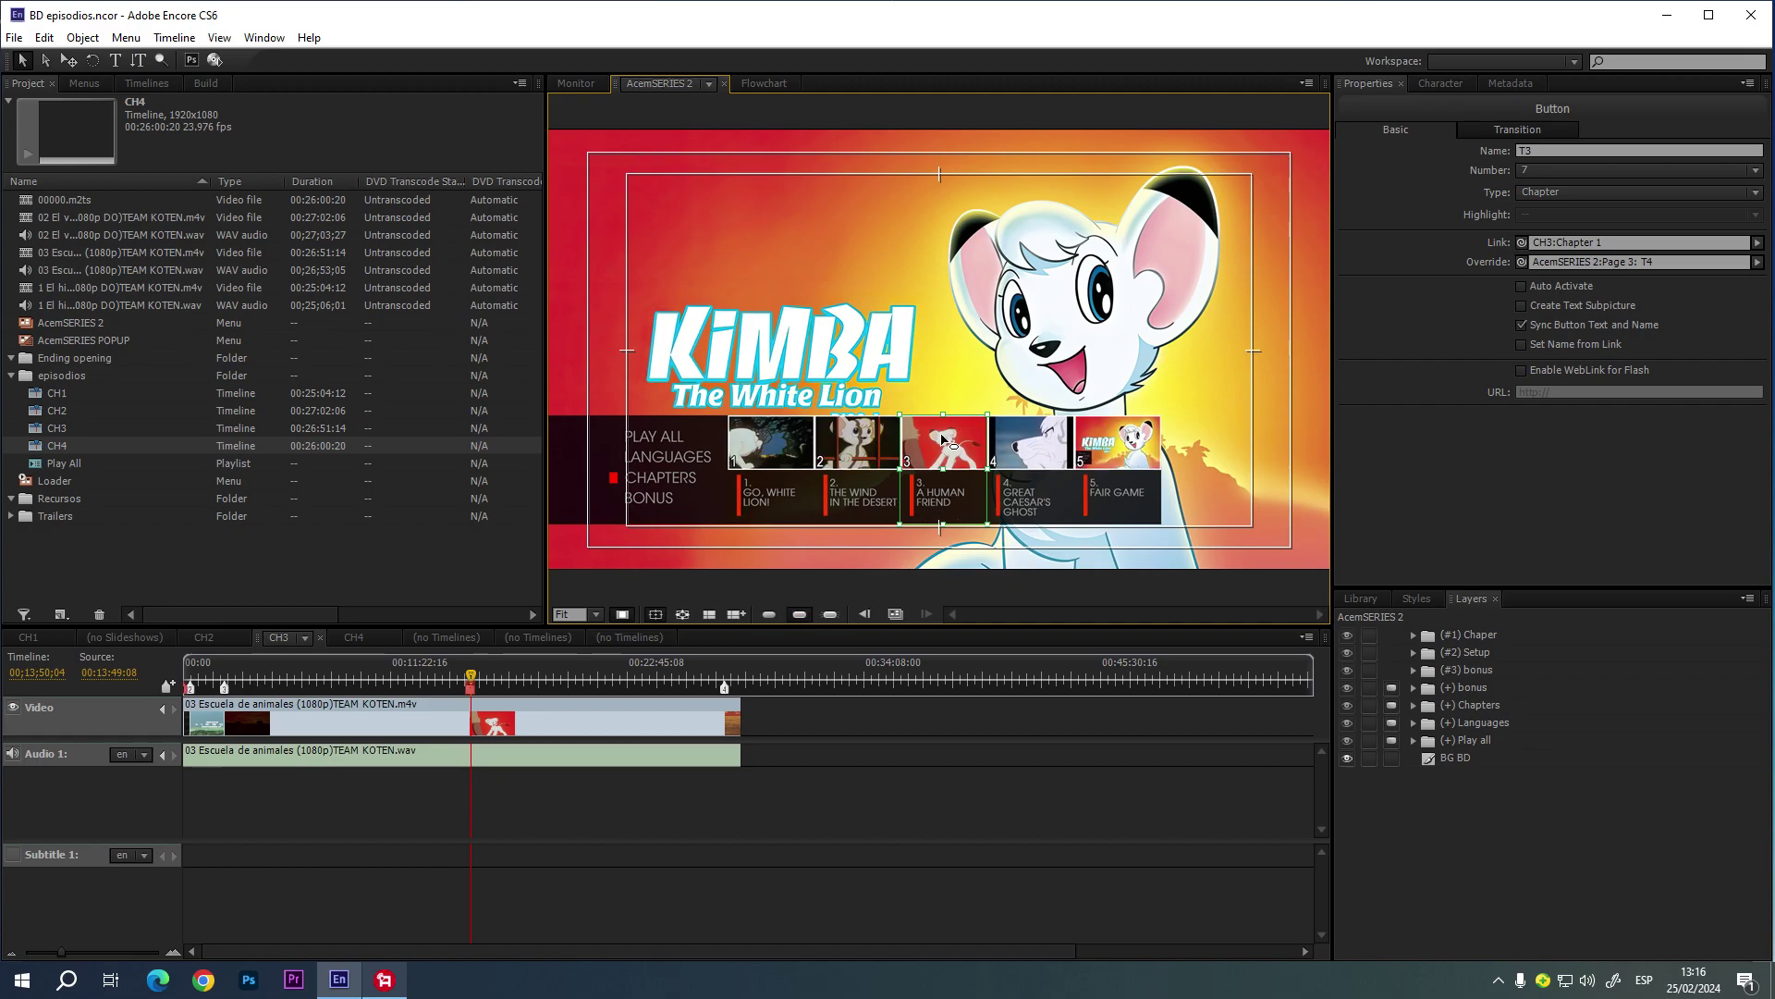
left_click(773, 612)
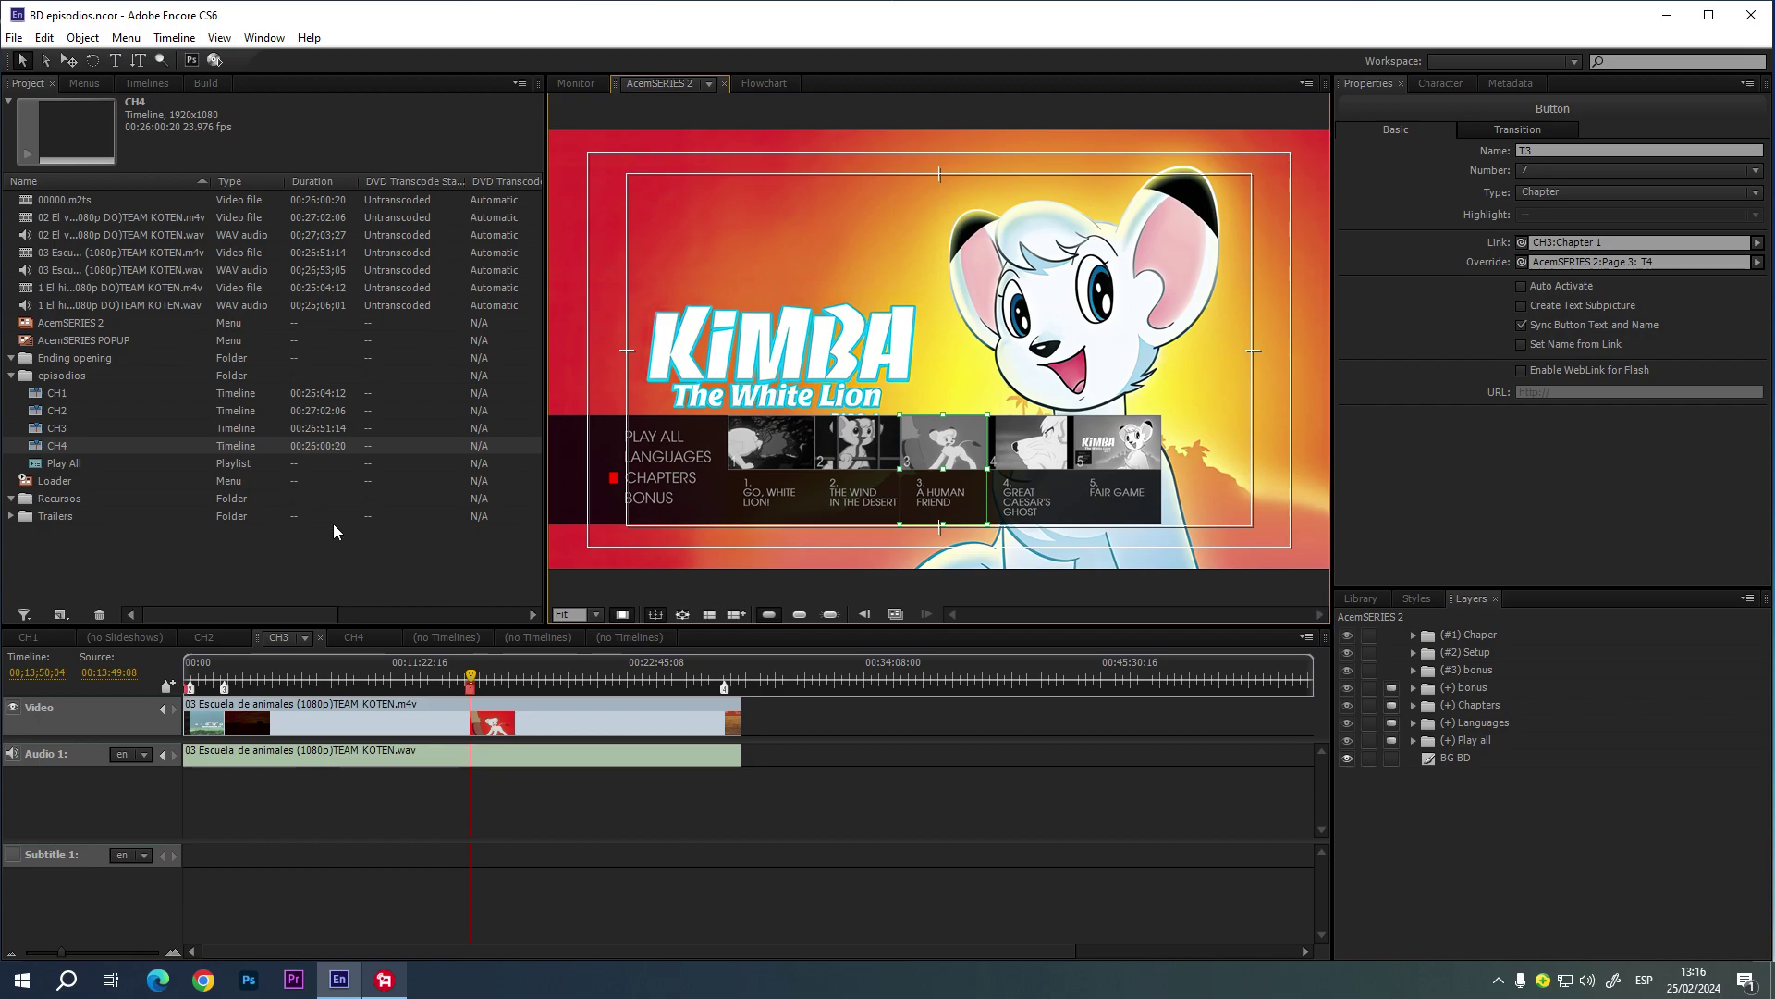
left_click(62, 394)
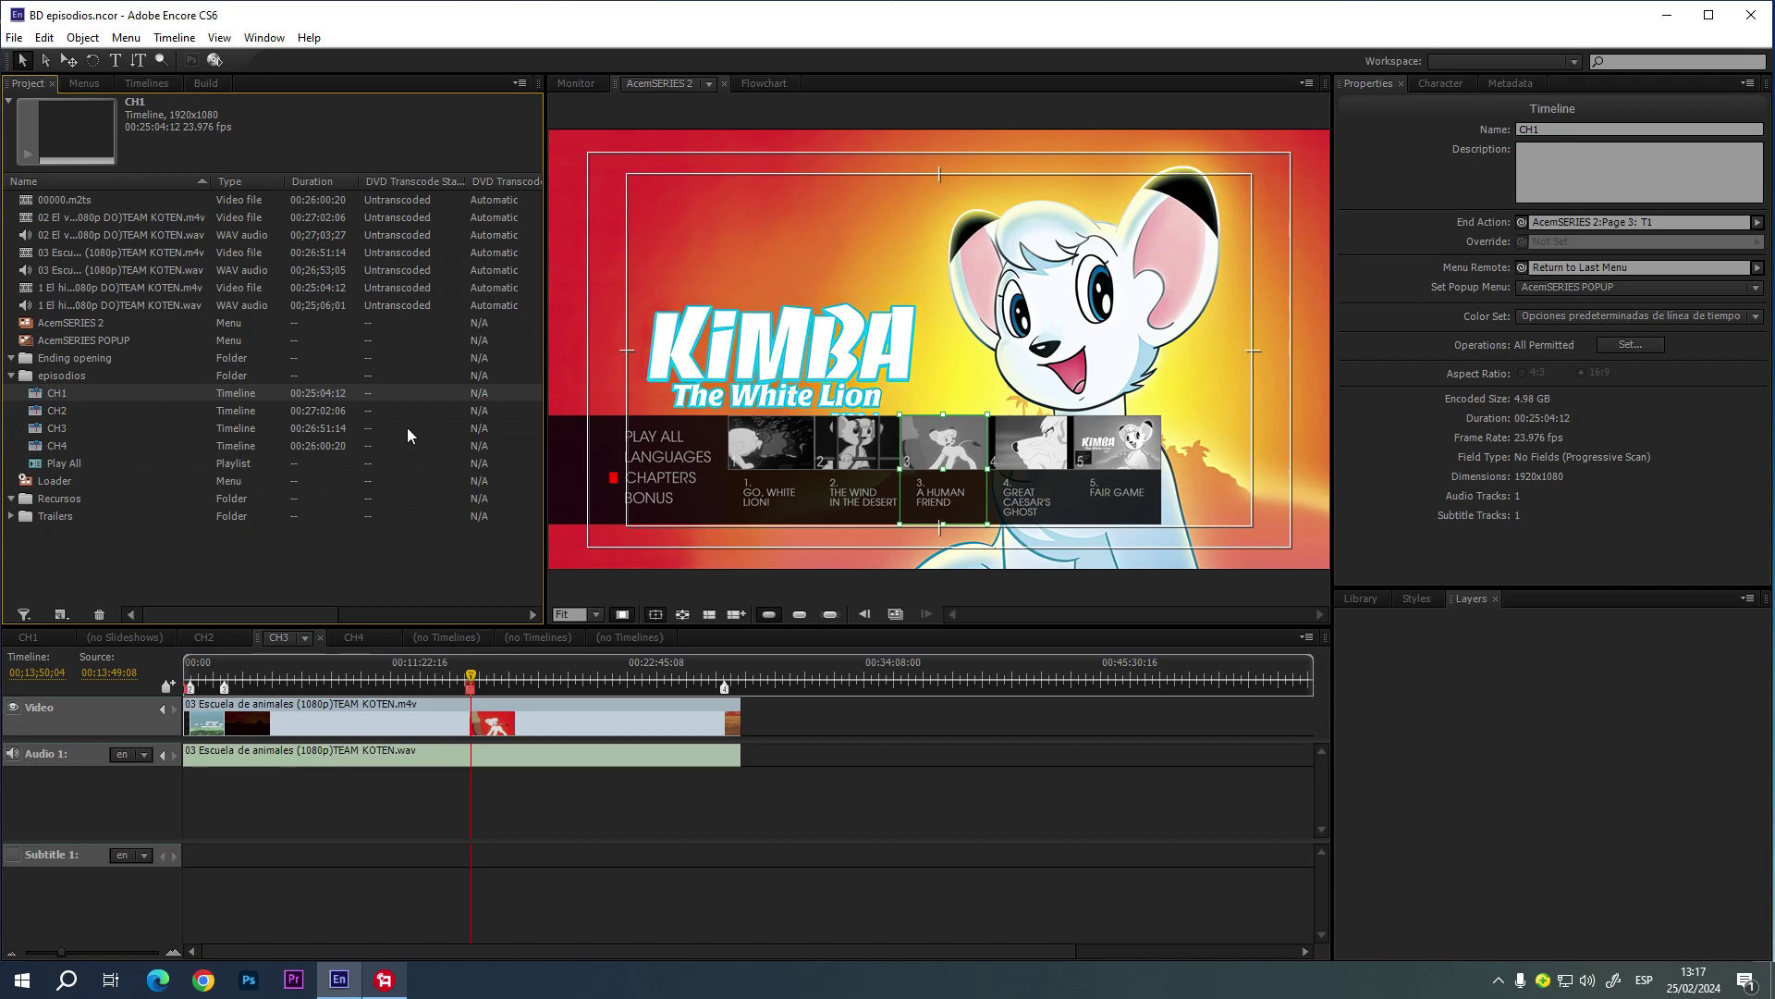
- Check CH2's end action AcemSERIES 2:Page 3: T2 and chapter button 2's link to CH2:Chapter 2
left_click(53, 413)
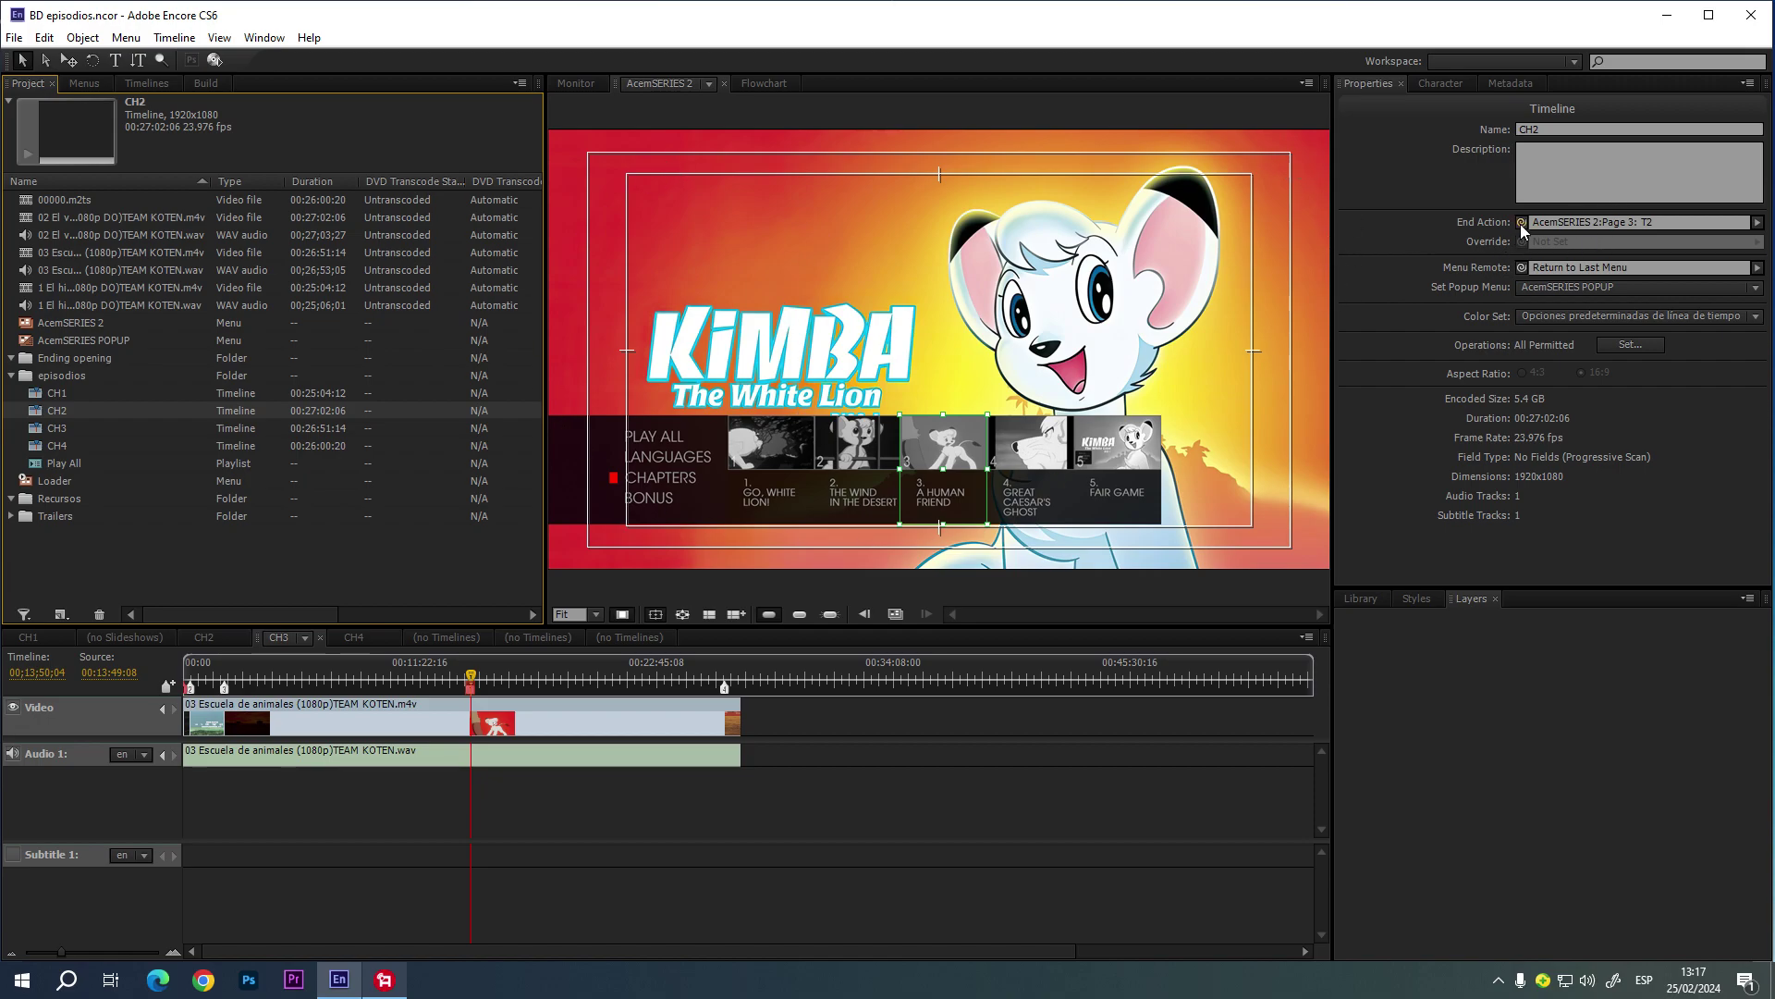
left_click(853, 490)
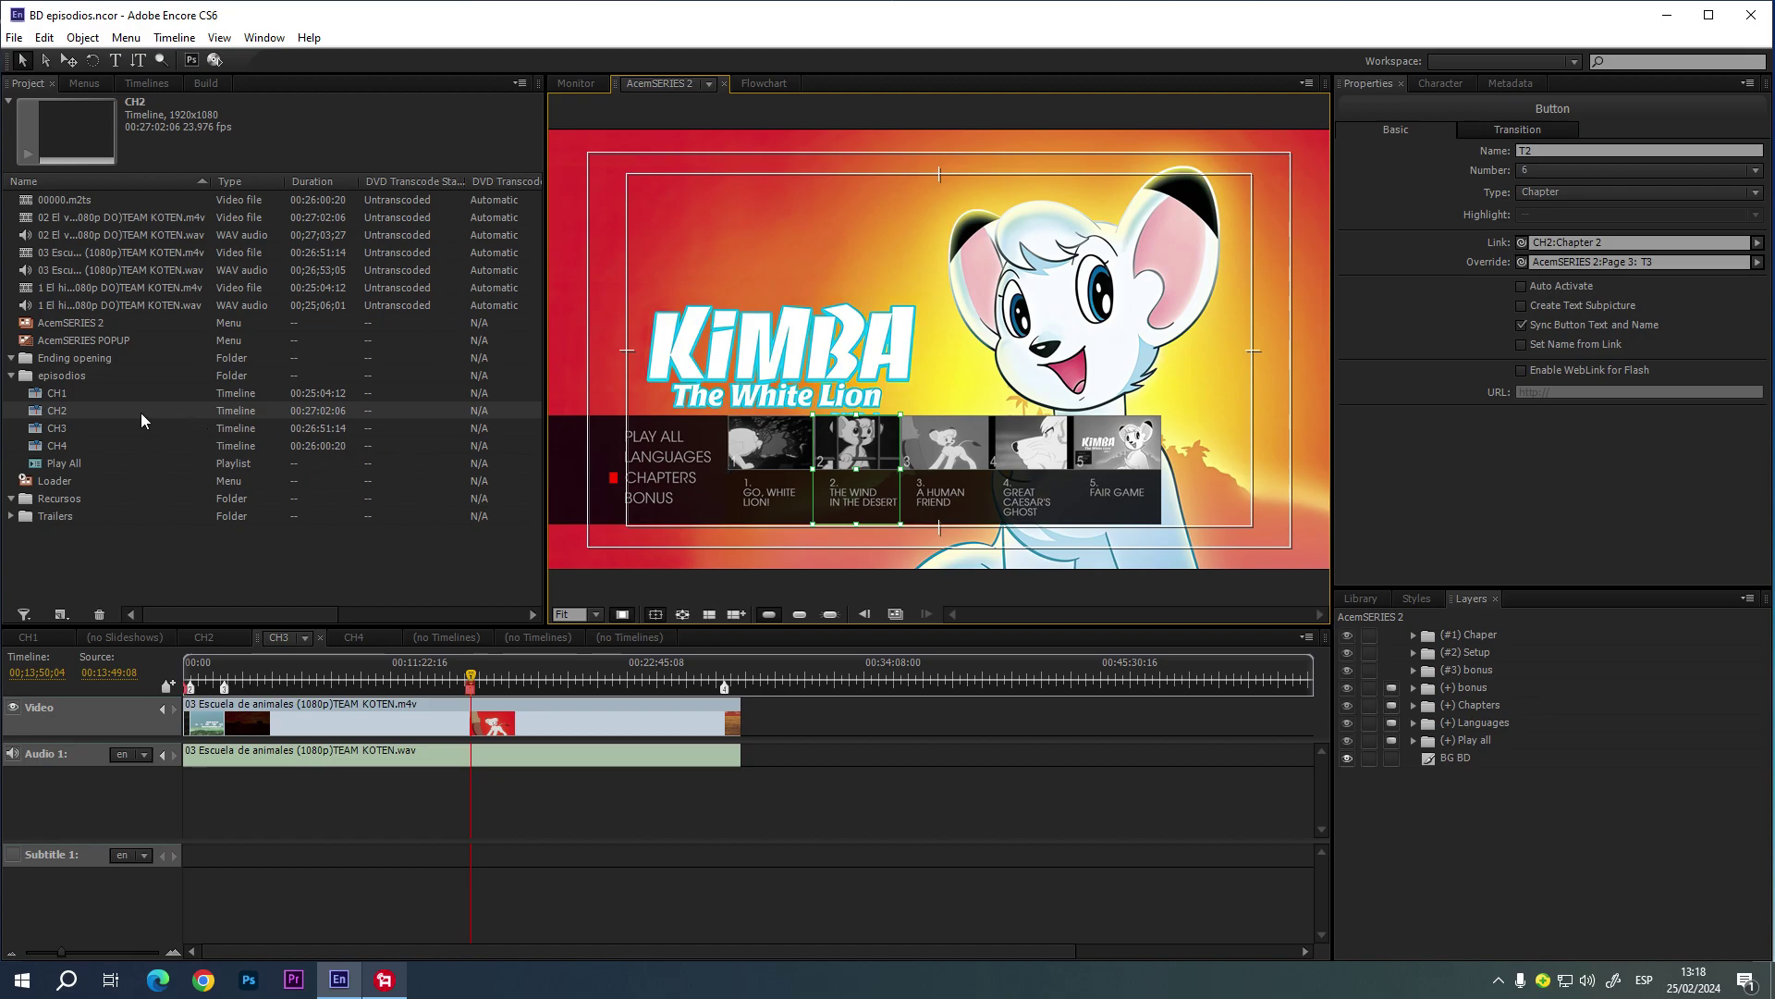
left_click(57, 412)
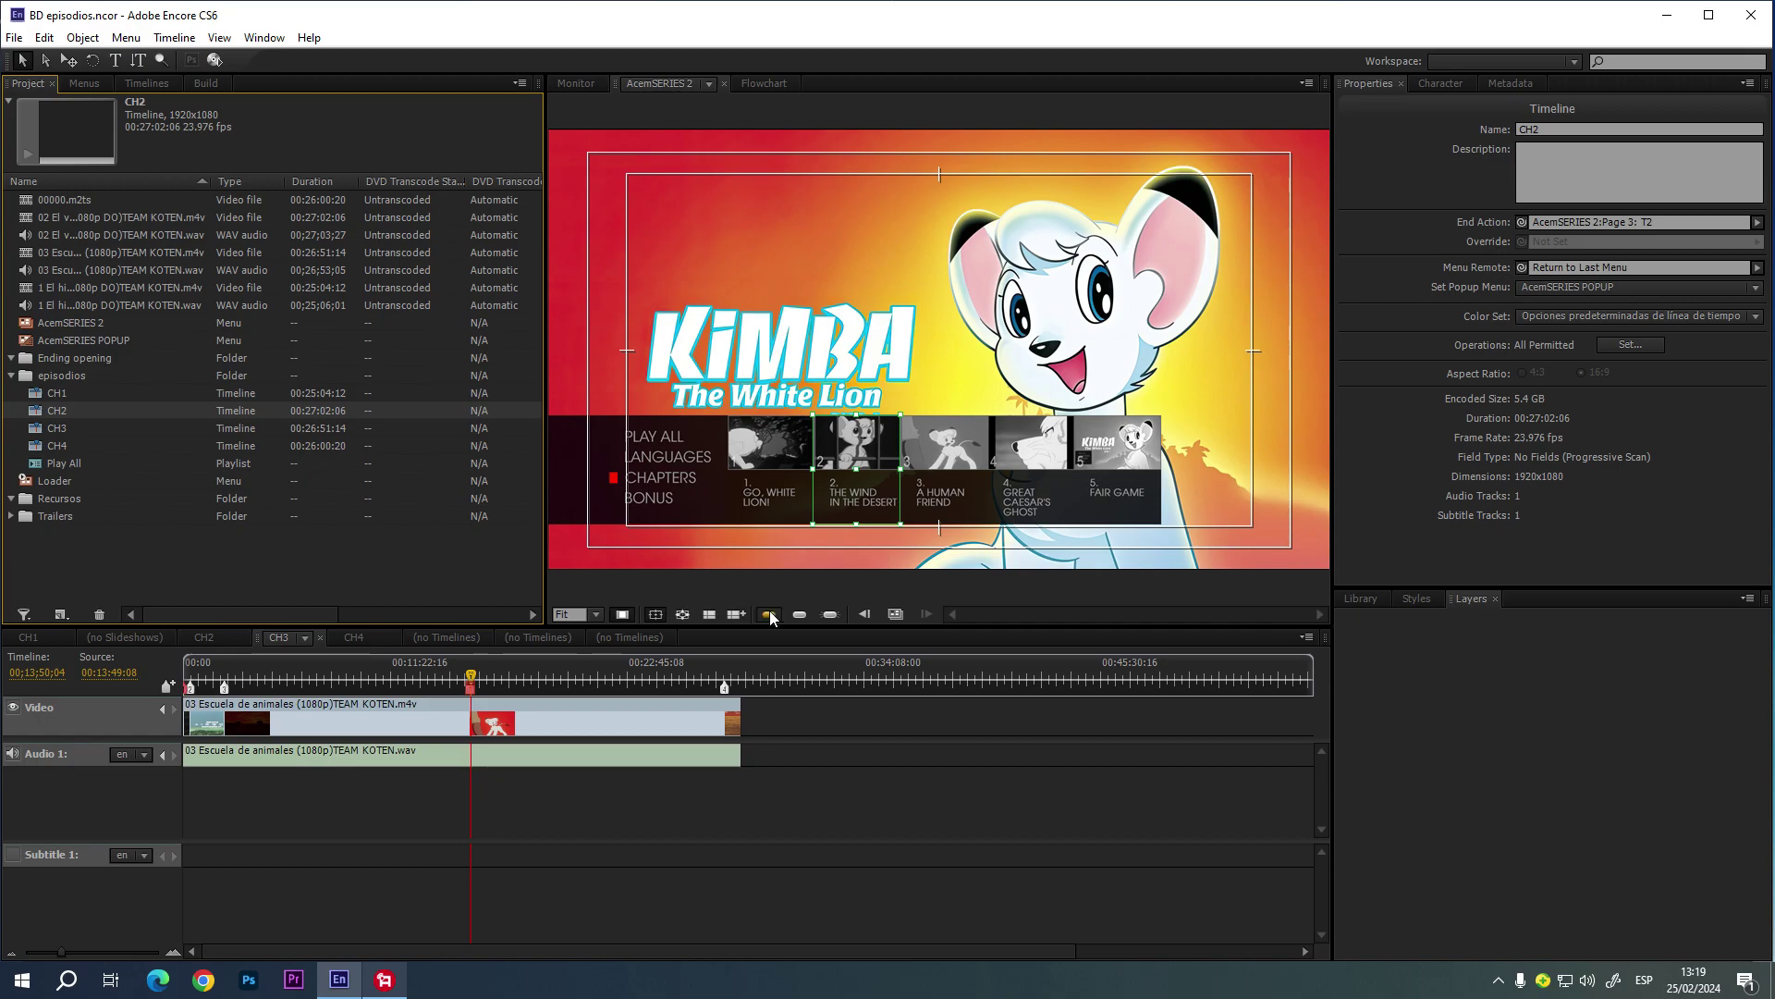
- Page back twice to the menu's main page showing the Play all button
left_click(873, 612)
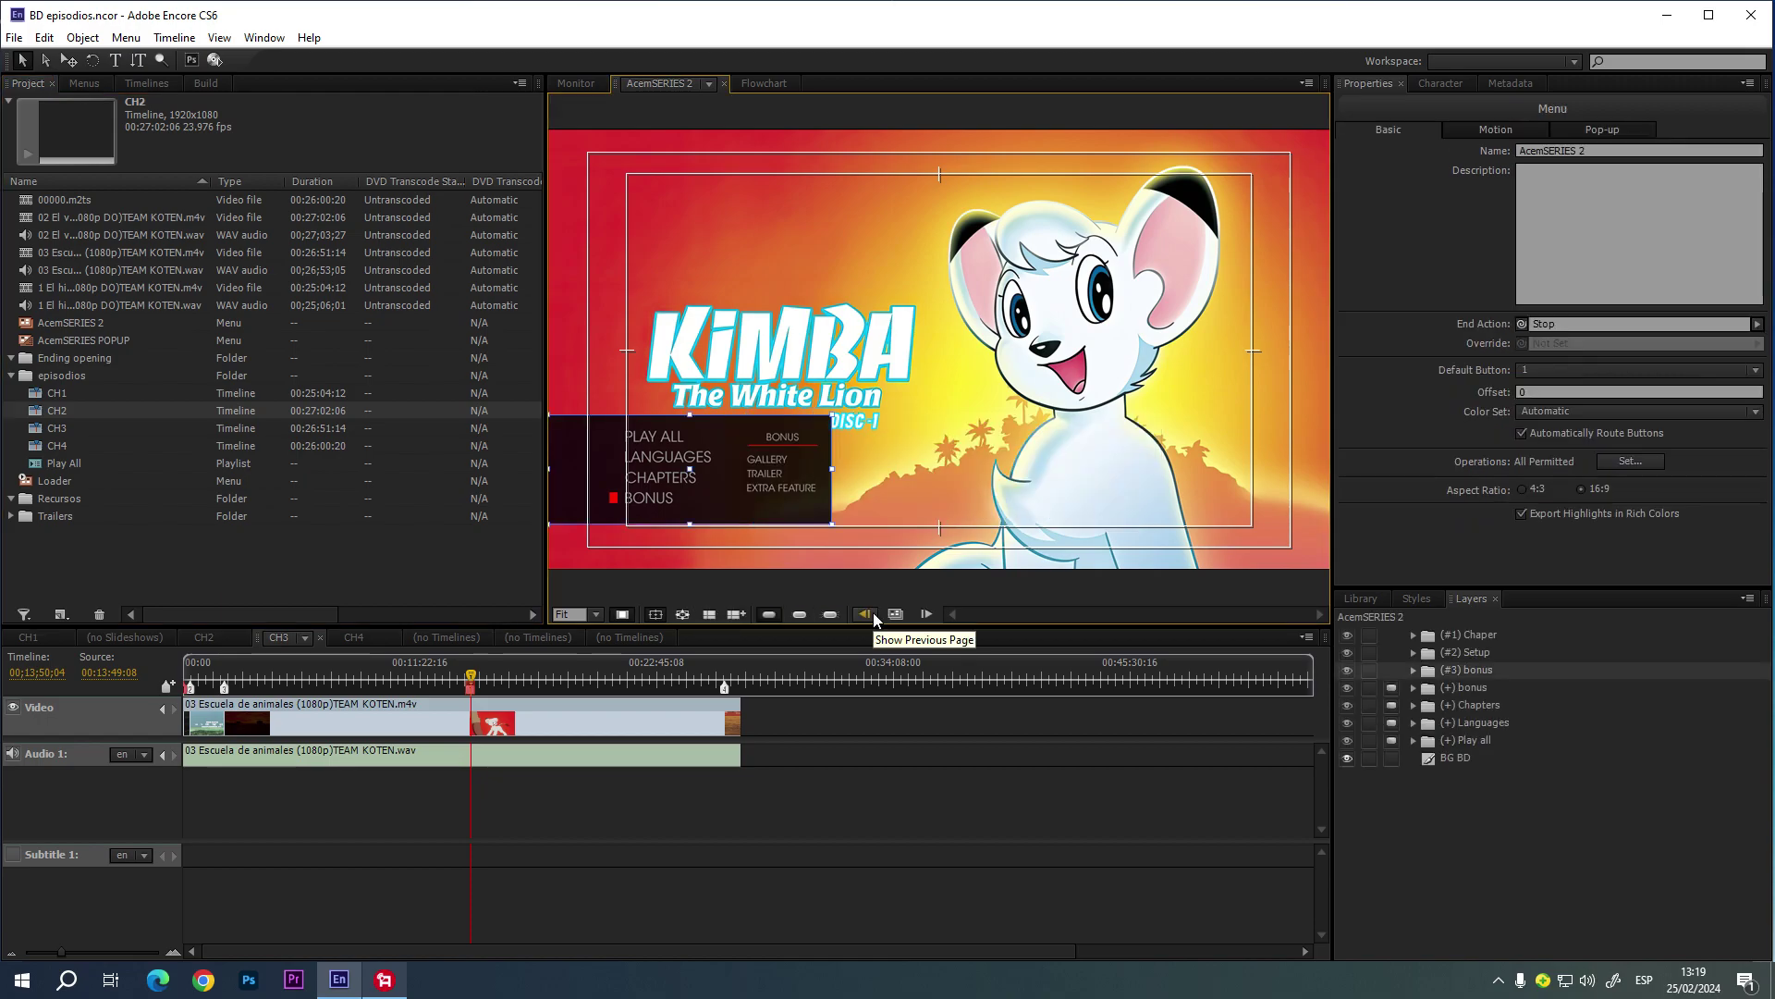
left_click(873, 612)
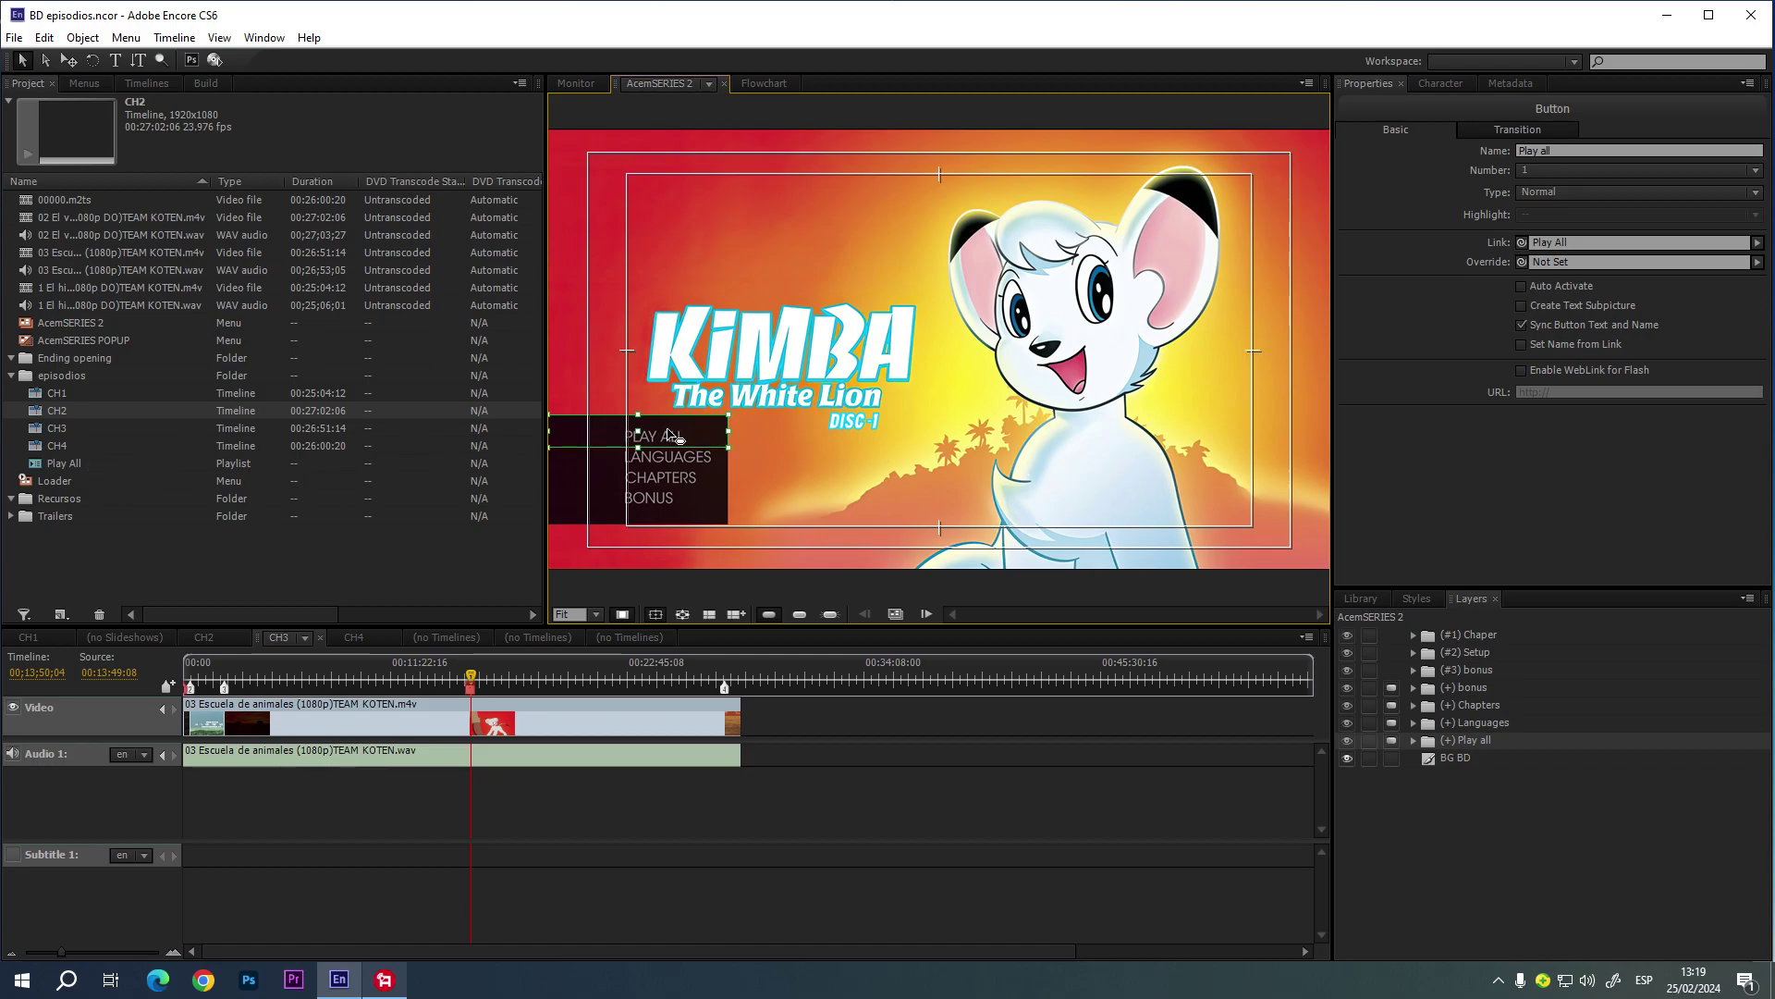
- Select the CH1–CH4 timelines together and cancel the New option without creating anything
left_click(67, 392)
left_click(63, 408, "ctrl")
left_click(61, 428, "ctrl")
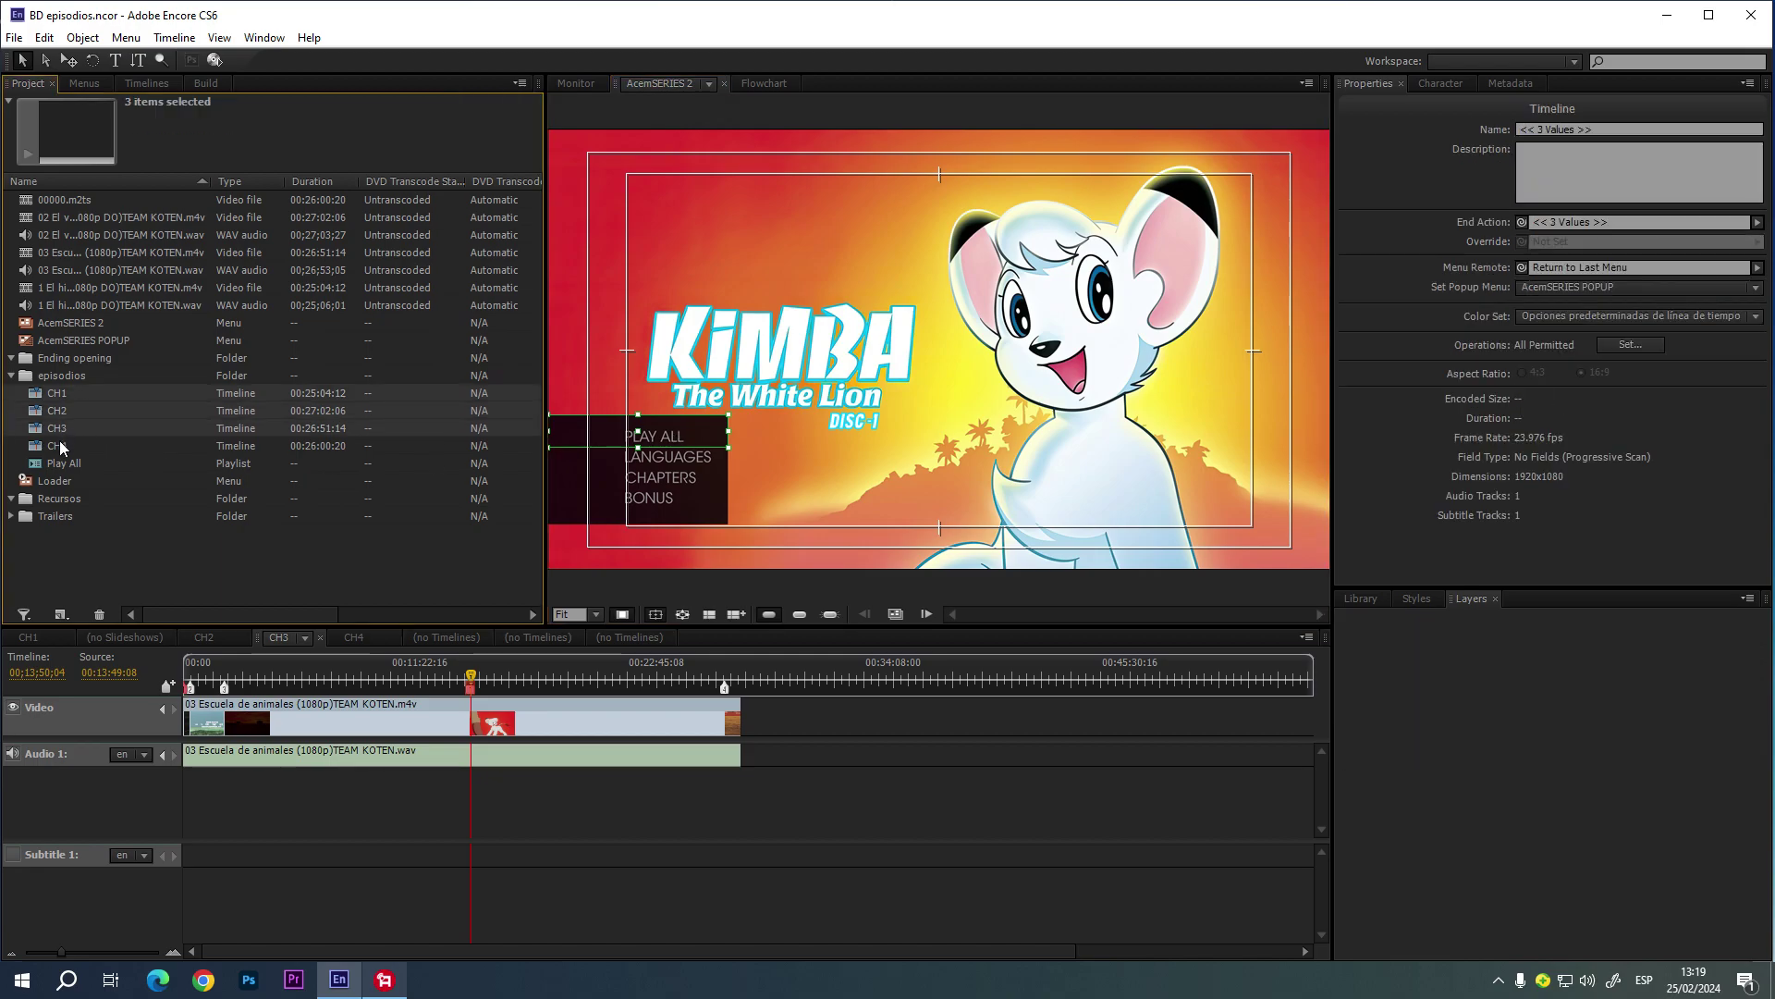
left_click(60, 440, "ctrl")
right_click(59, 441)
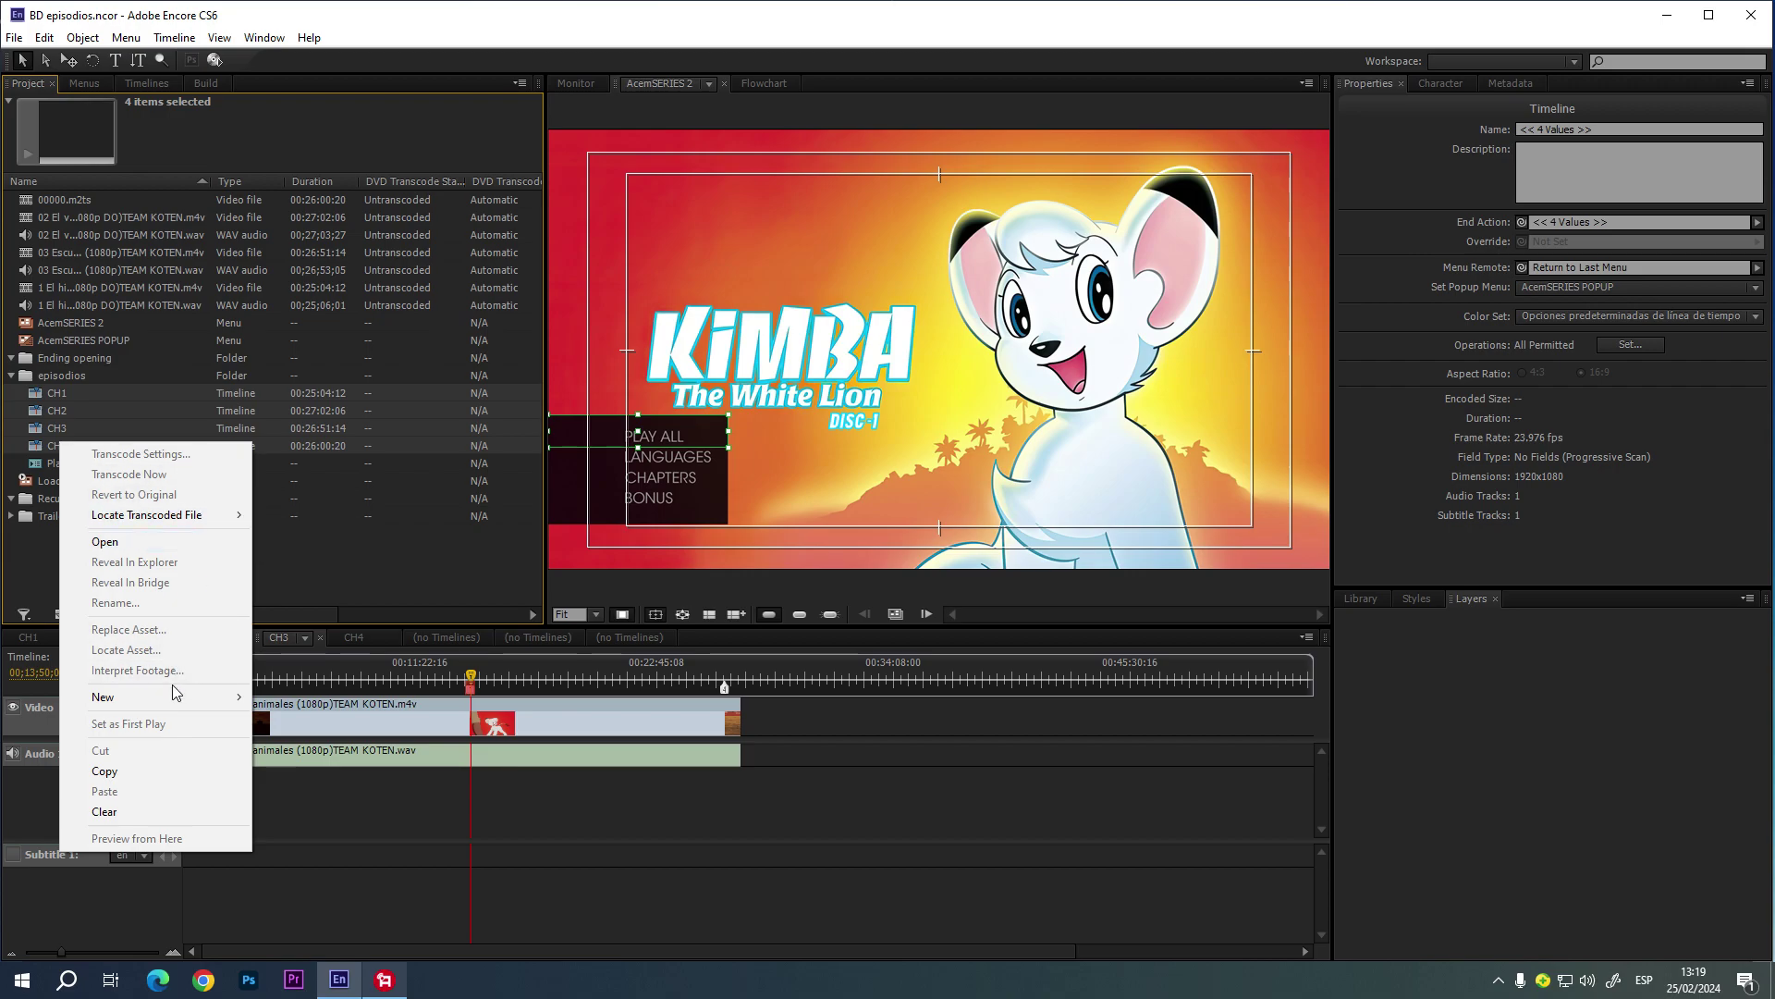
mouse_move(172, 696)
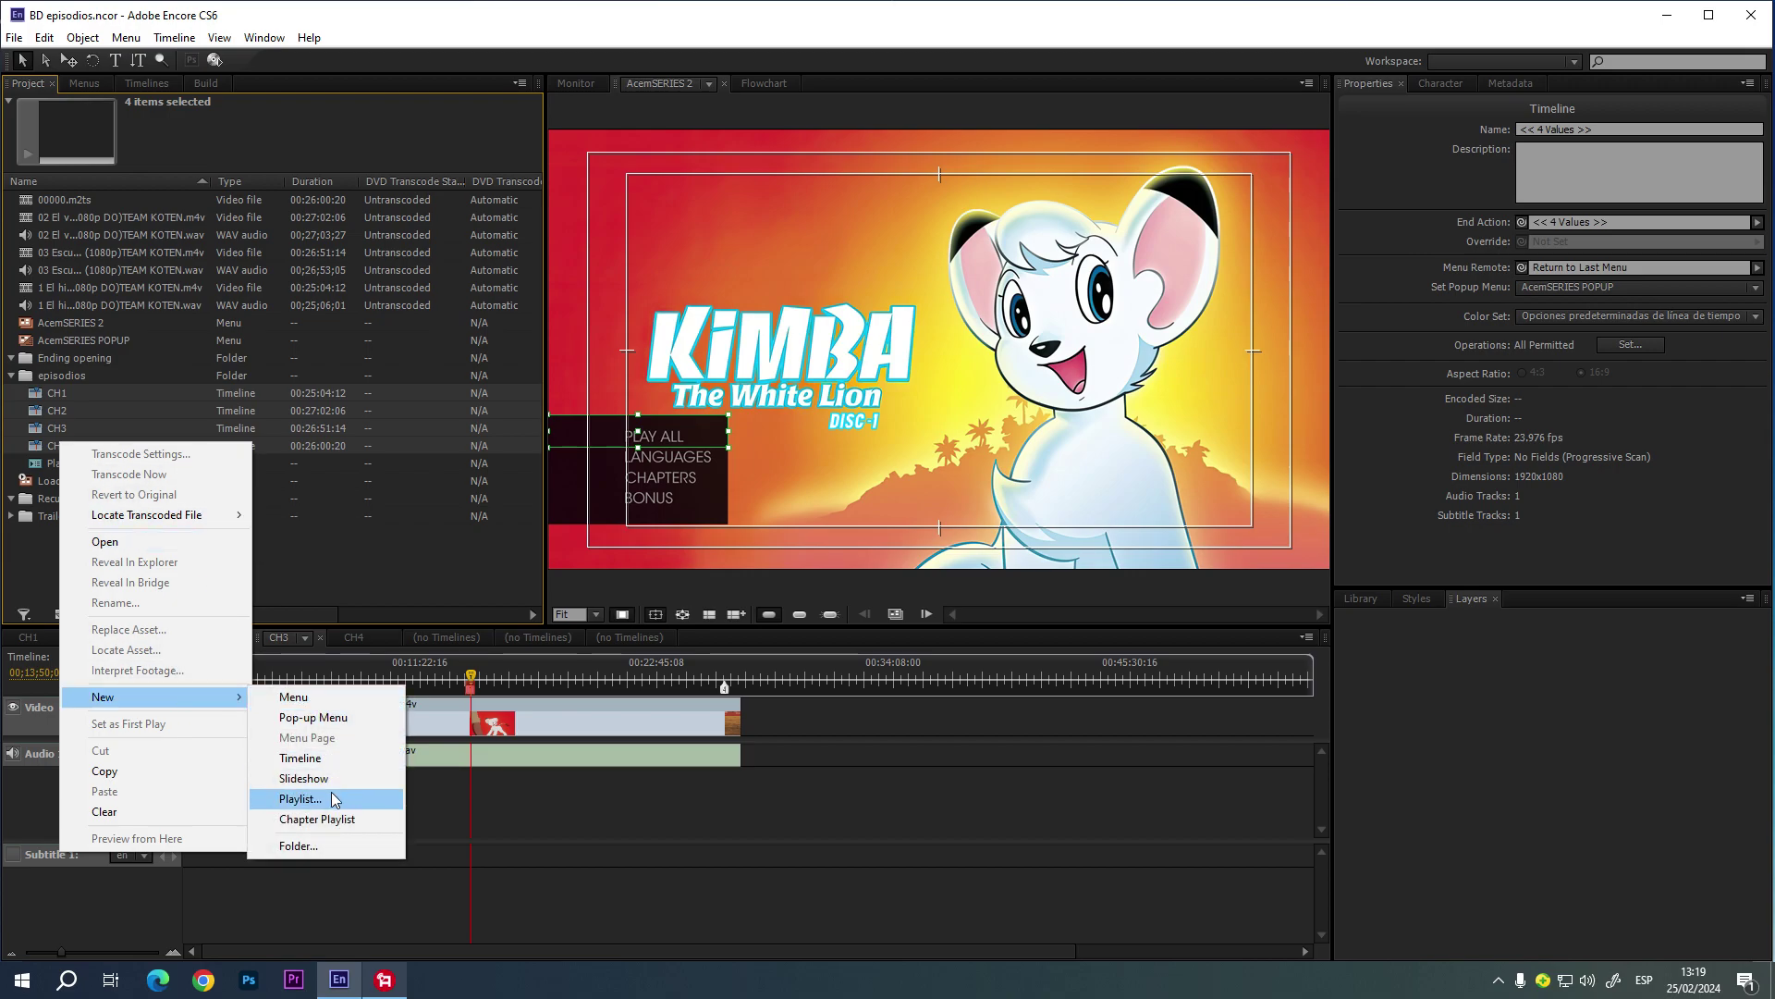
left_click(422, 551)
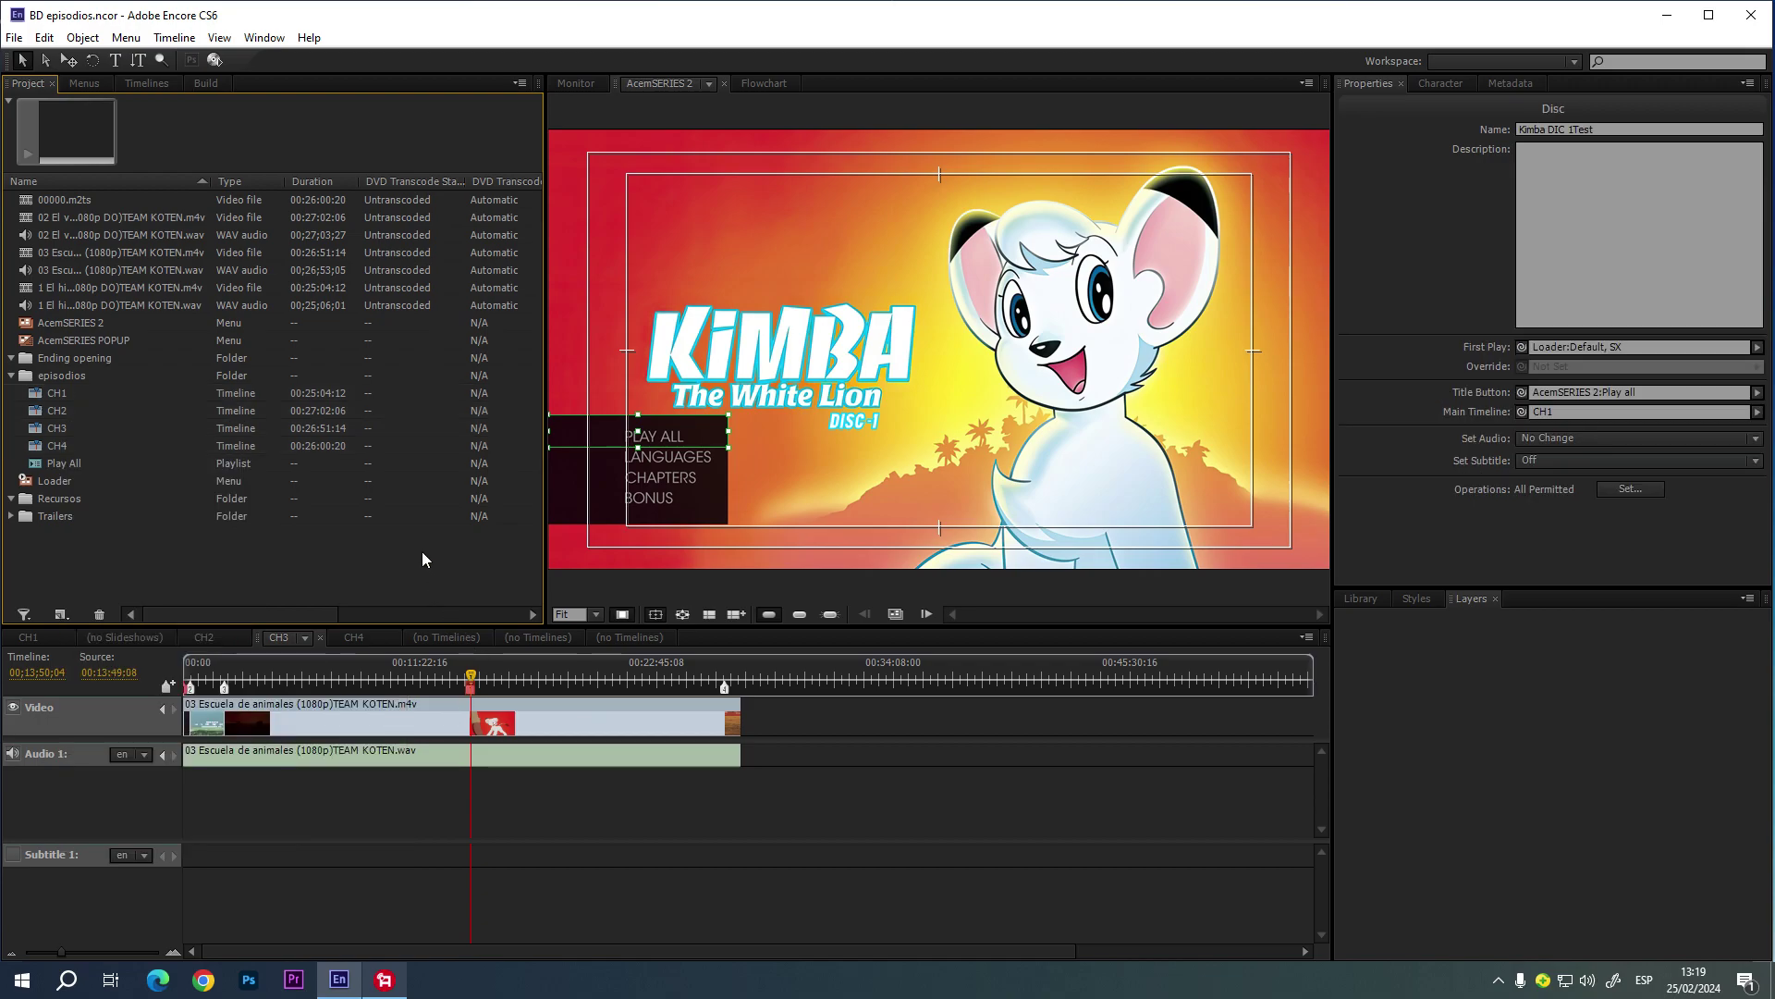
- Review the Play All playlist's timelines list, then show the disc properties with Main Timeline CH1
left_click(77, 463)
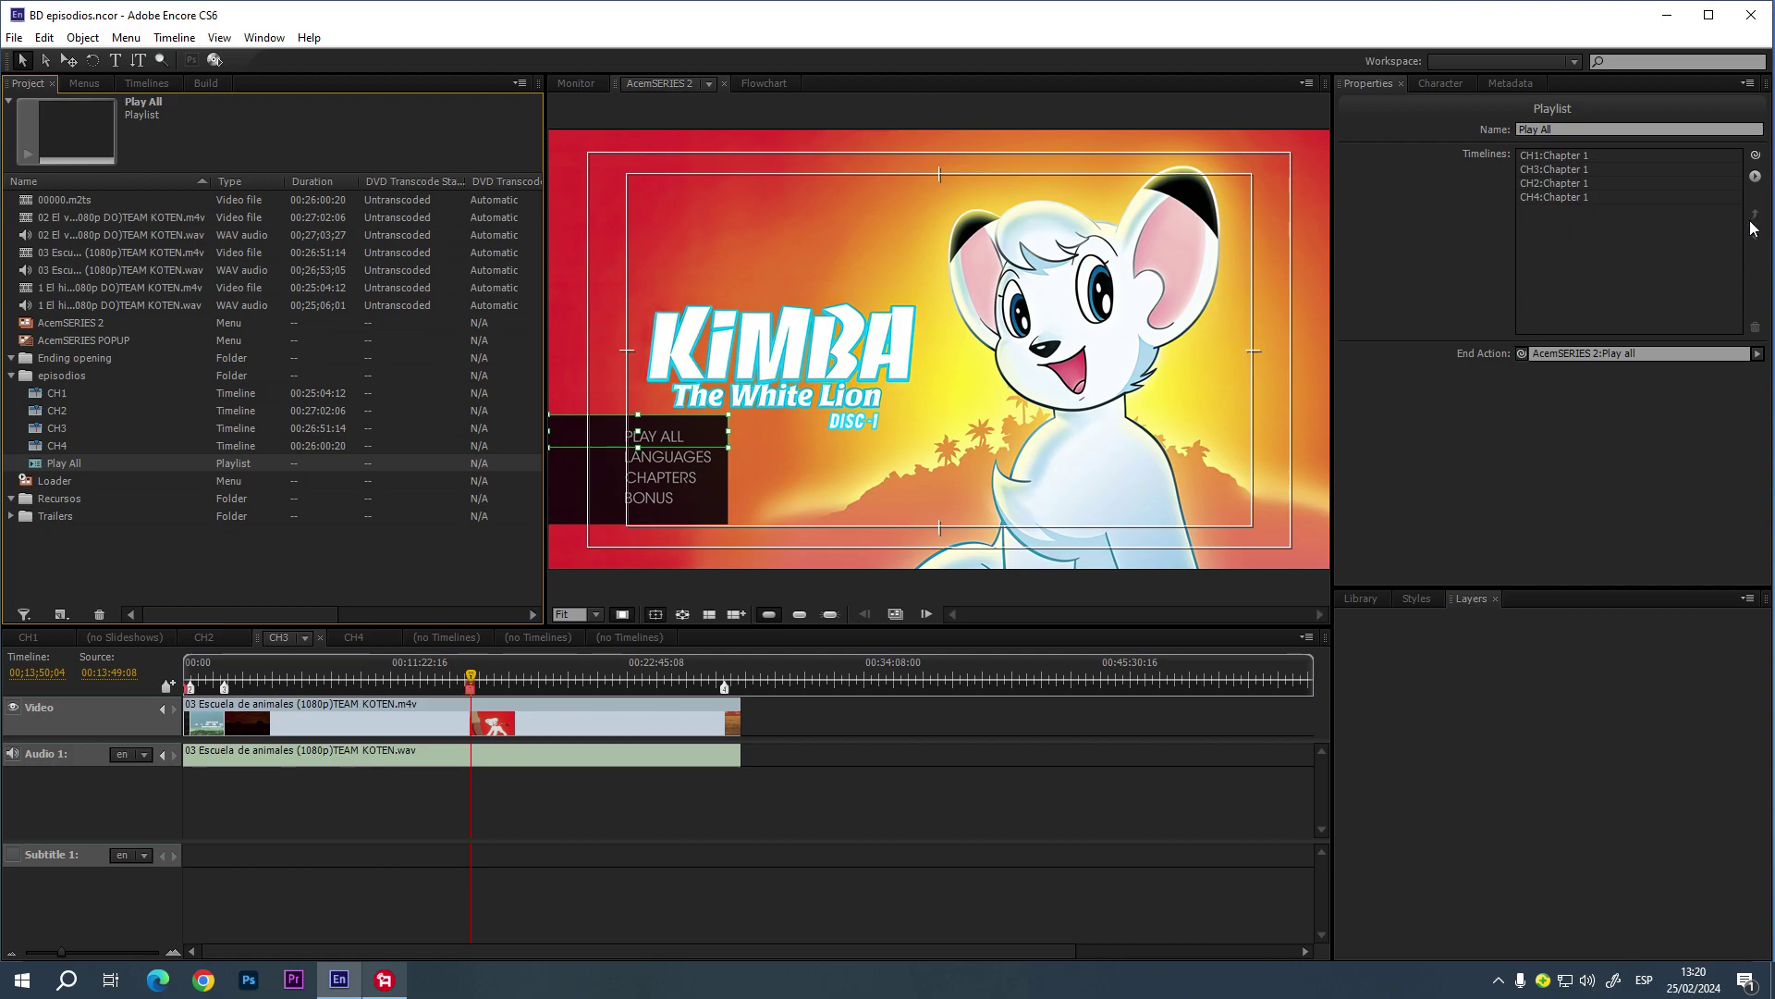
left_click(1547, 184)
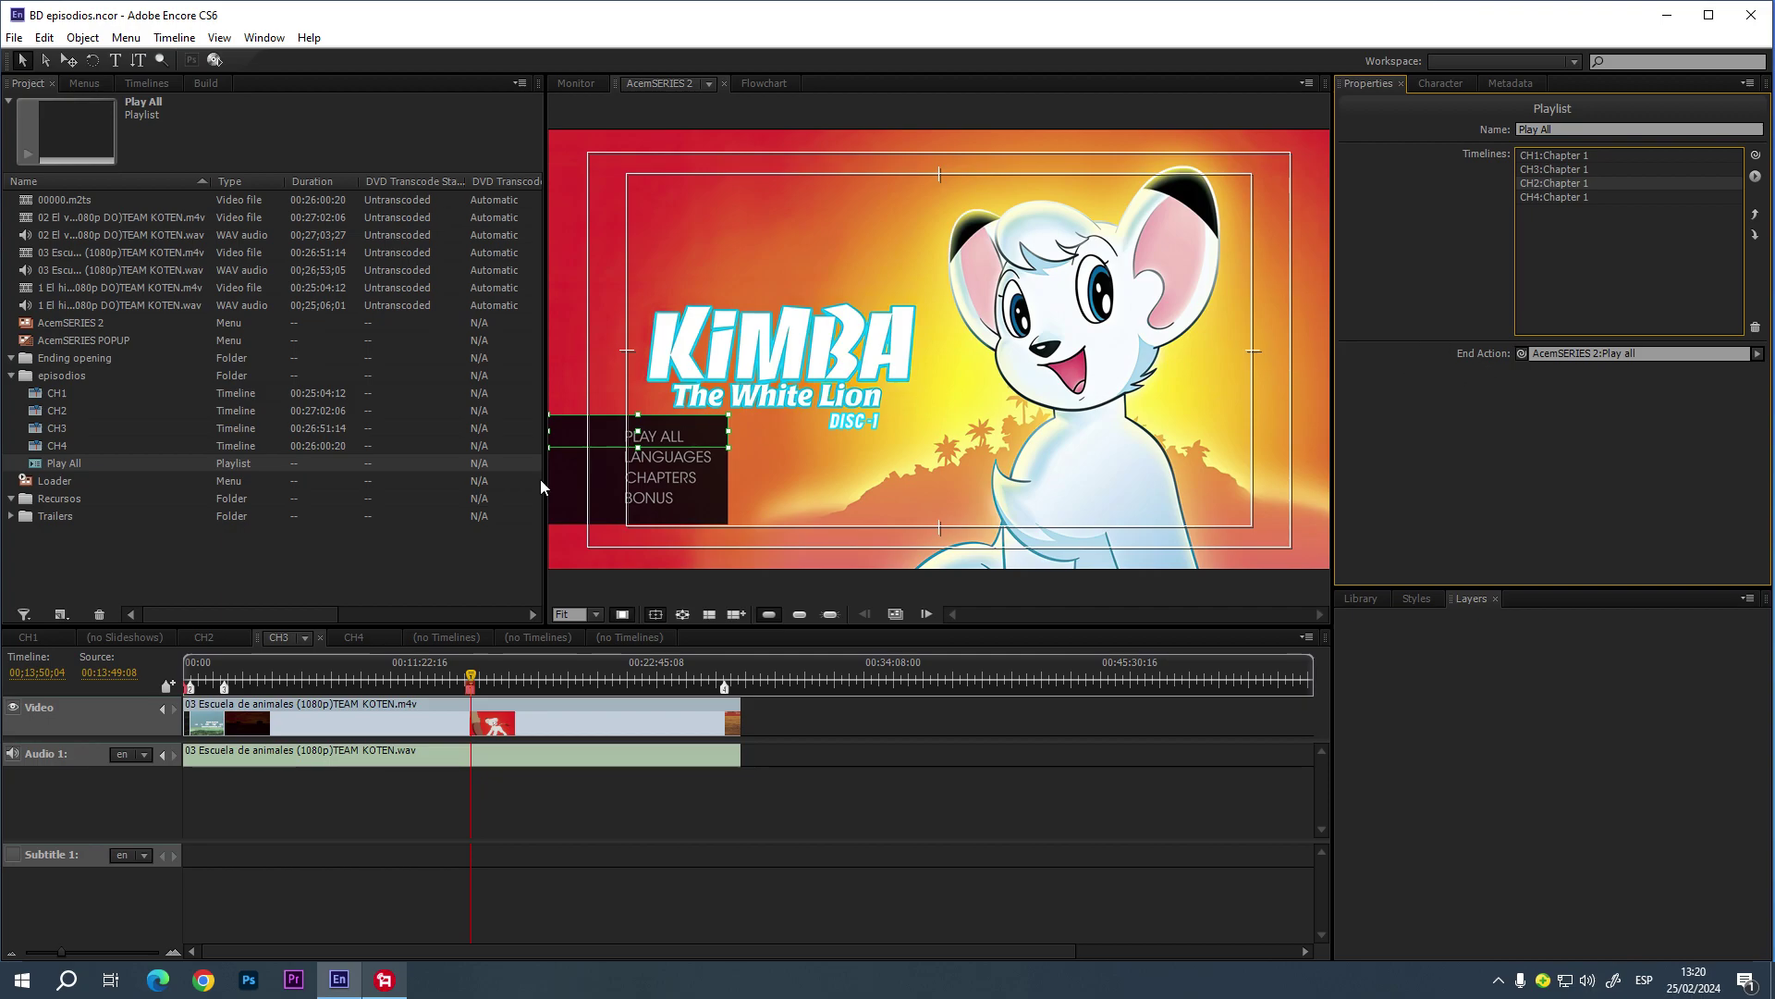
left_click(407, 558)
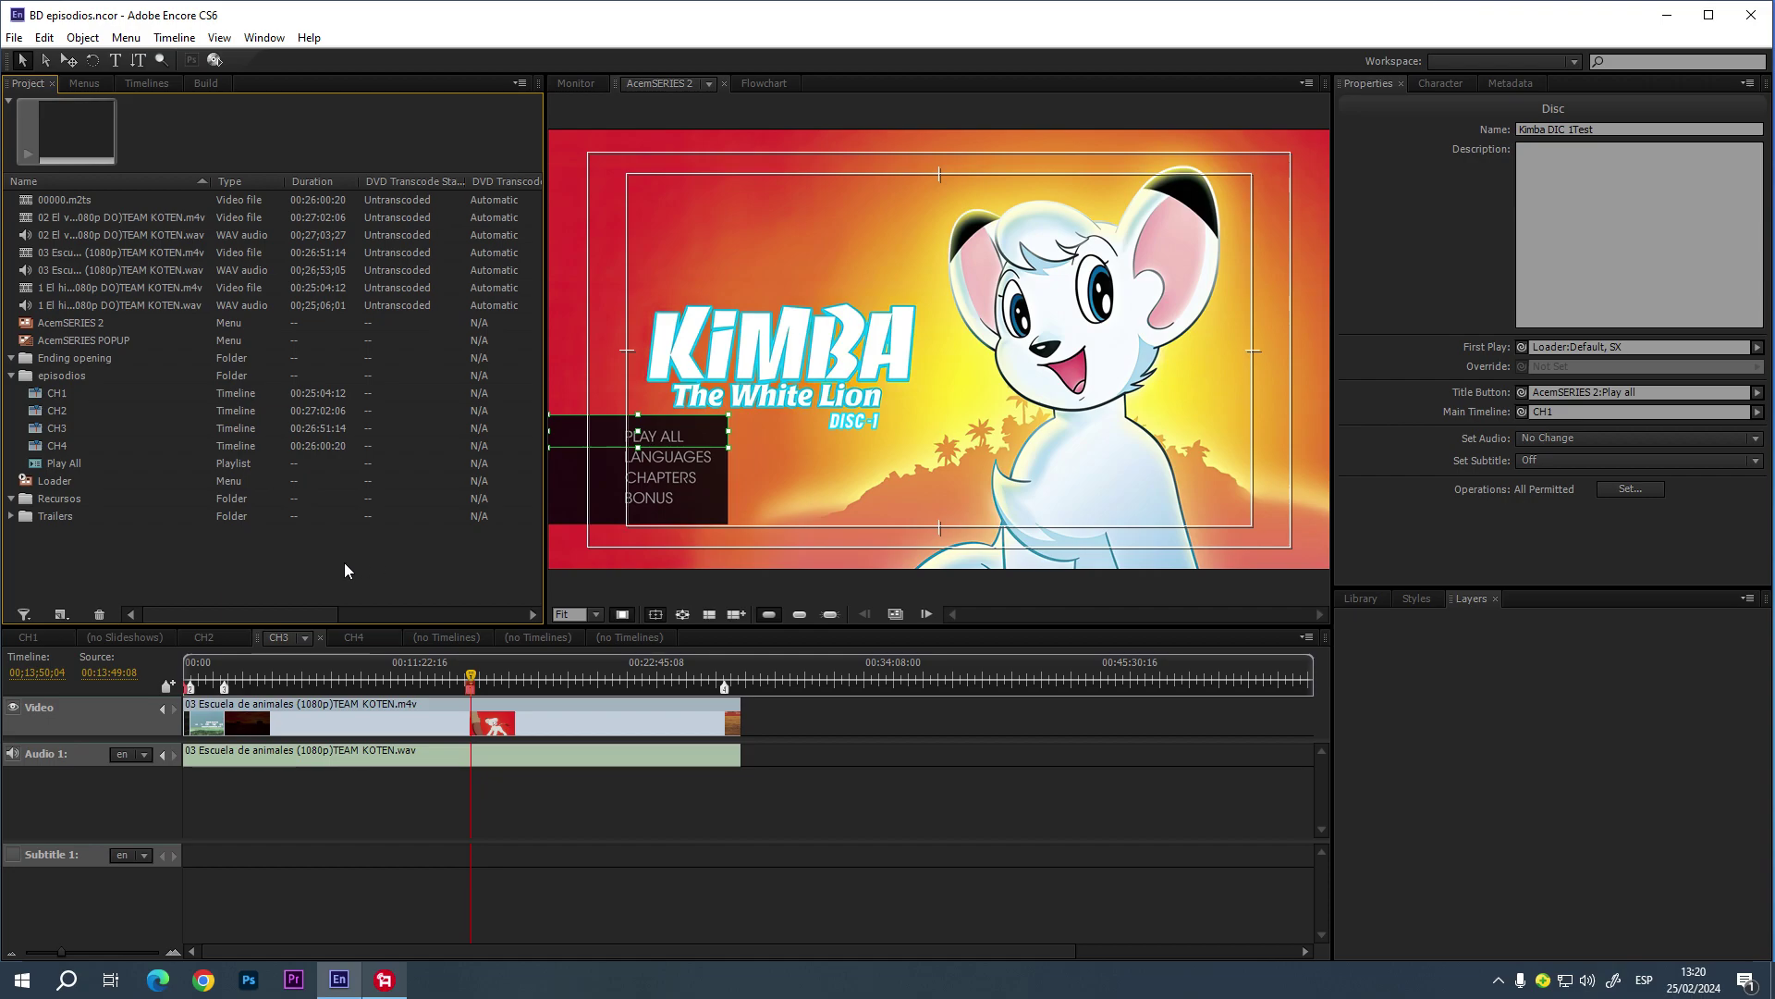
- Compare the CH1 and CH2 timeline settings in the Properties panel
left_click(52, 392)
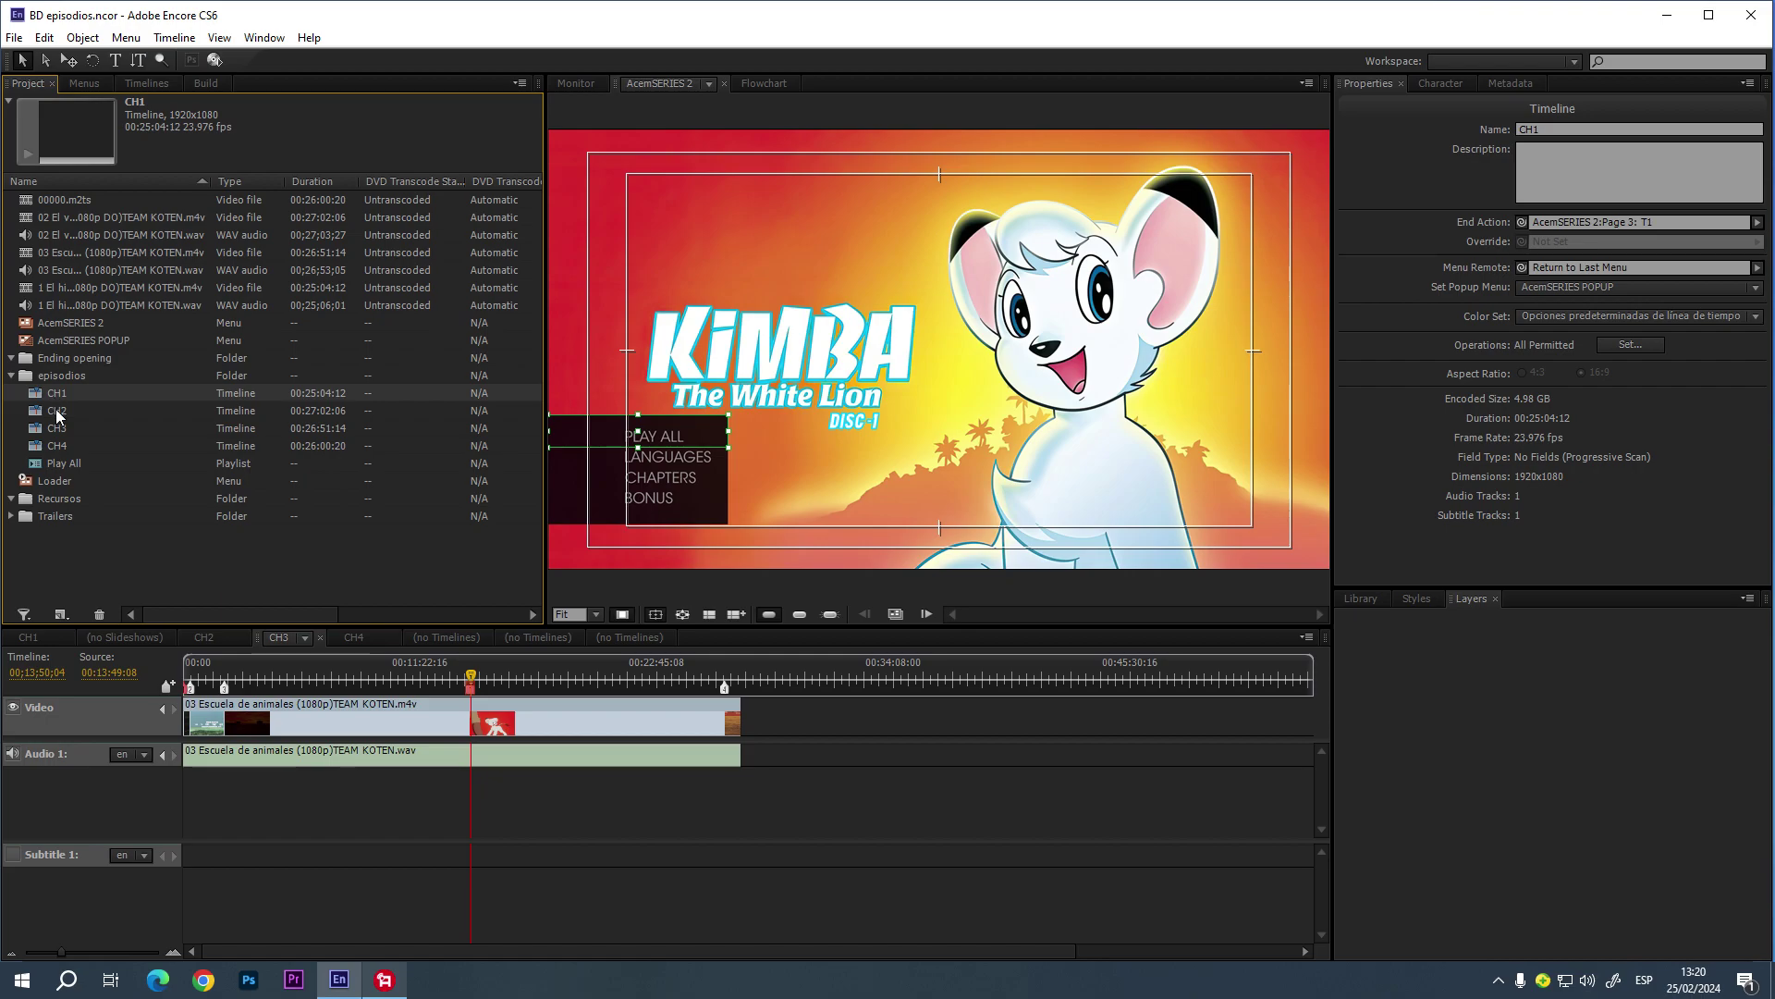
left_click(55, 409)
left_click(52, 393)
left_click(61, 411)
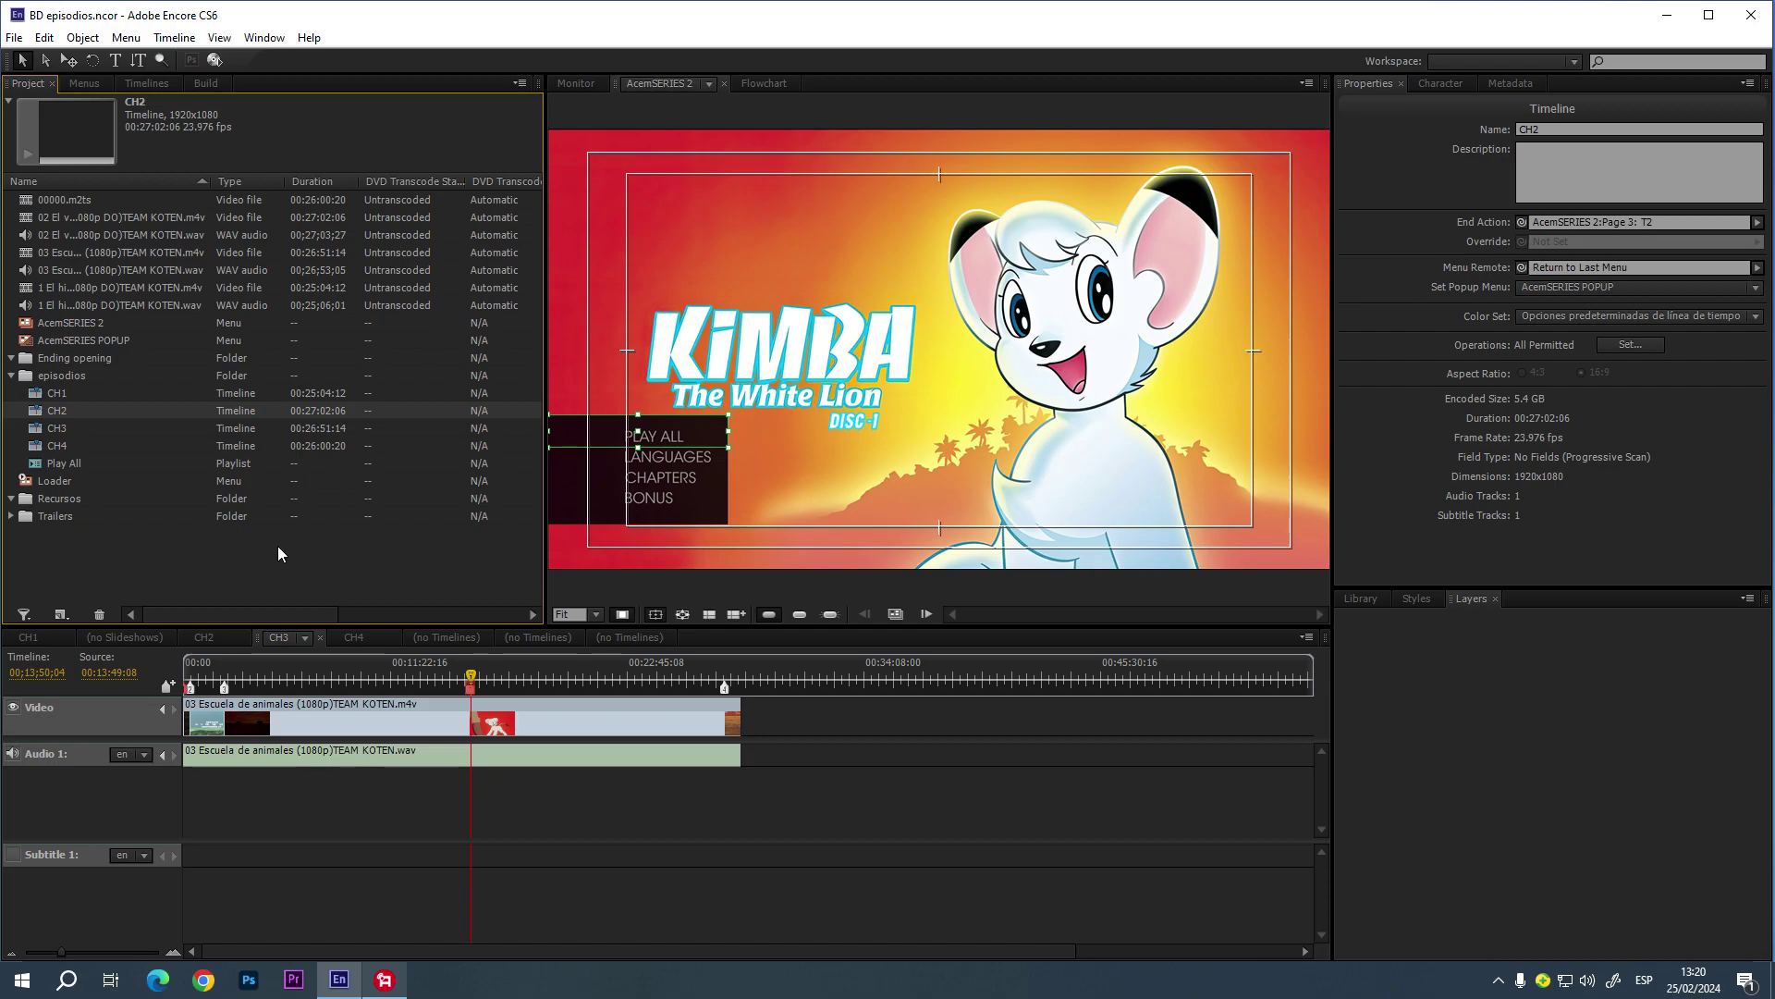
- Confirm CH1–CH4 end actions go to T1–T4, then review the Play All playlist's settings
left_click(60, 396)
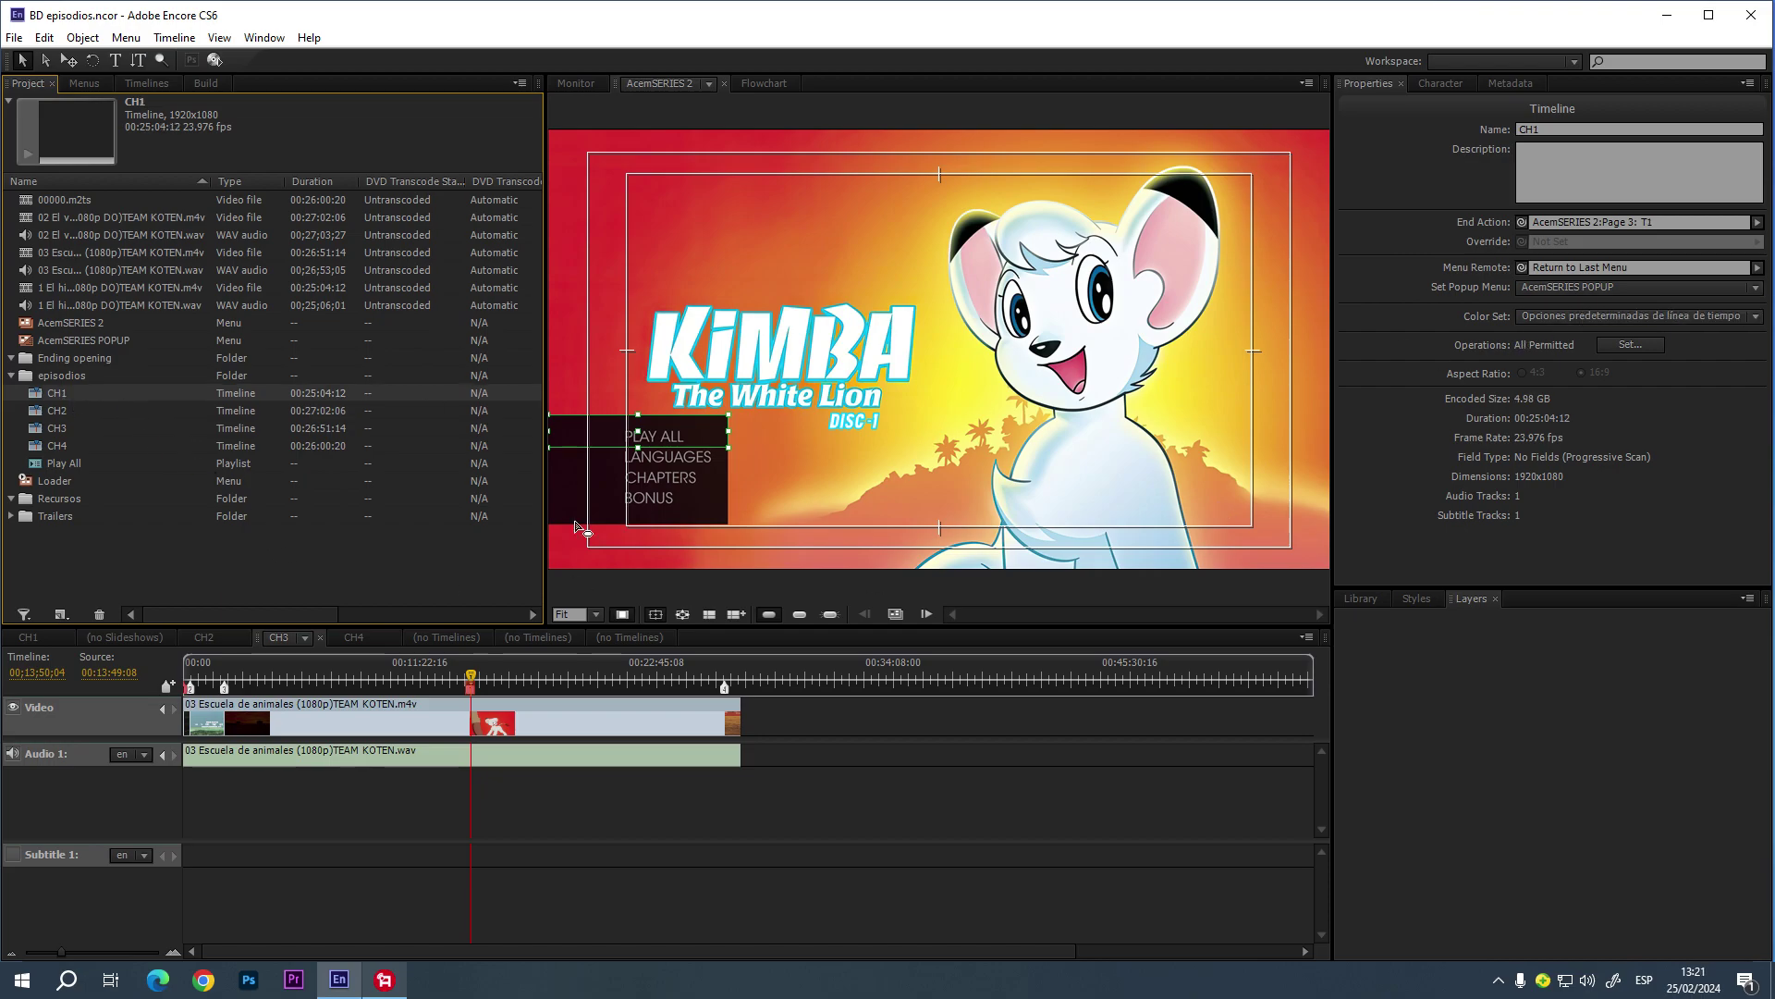
left_click(58, 413)
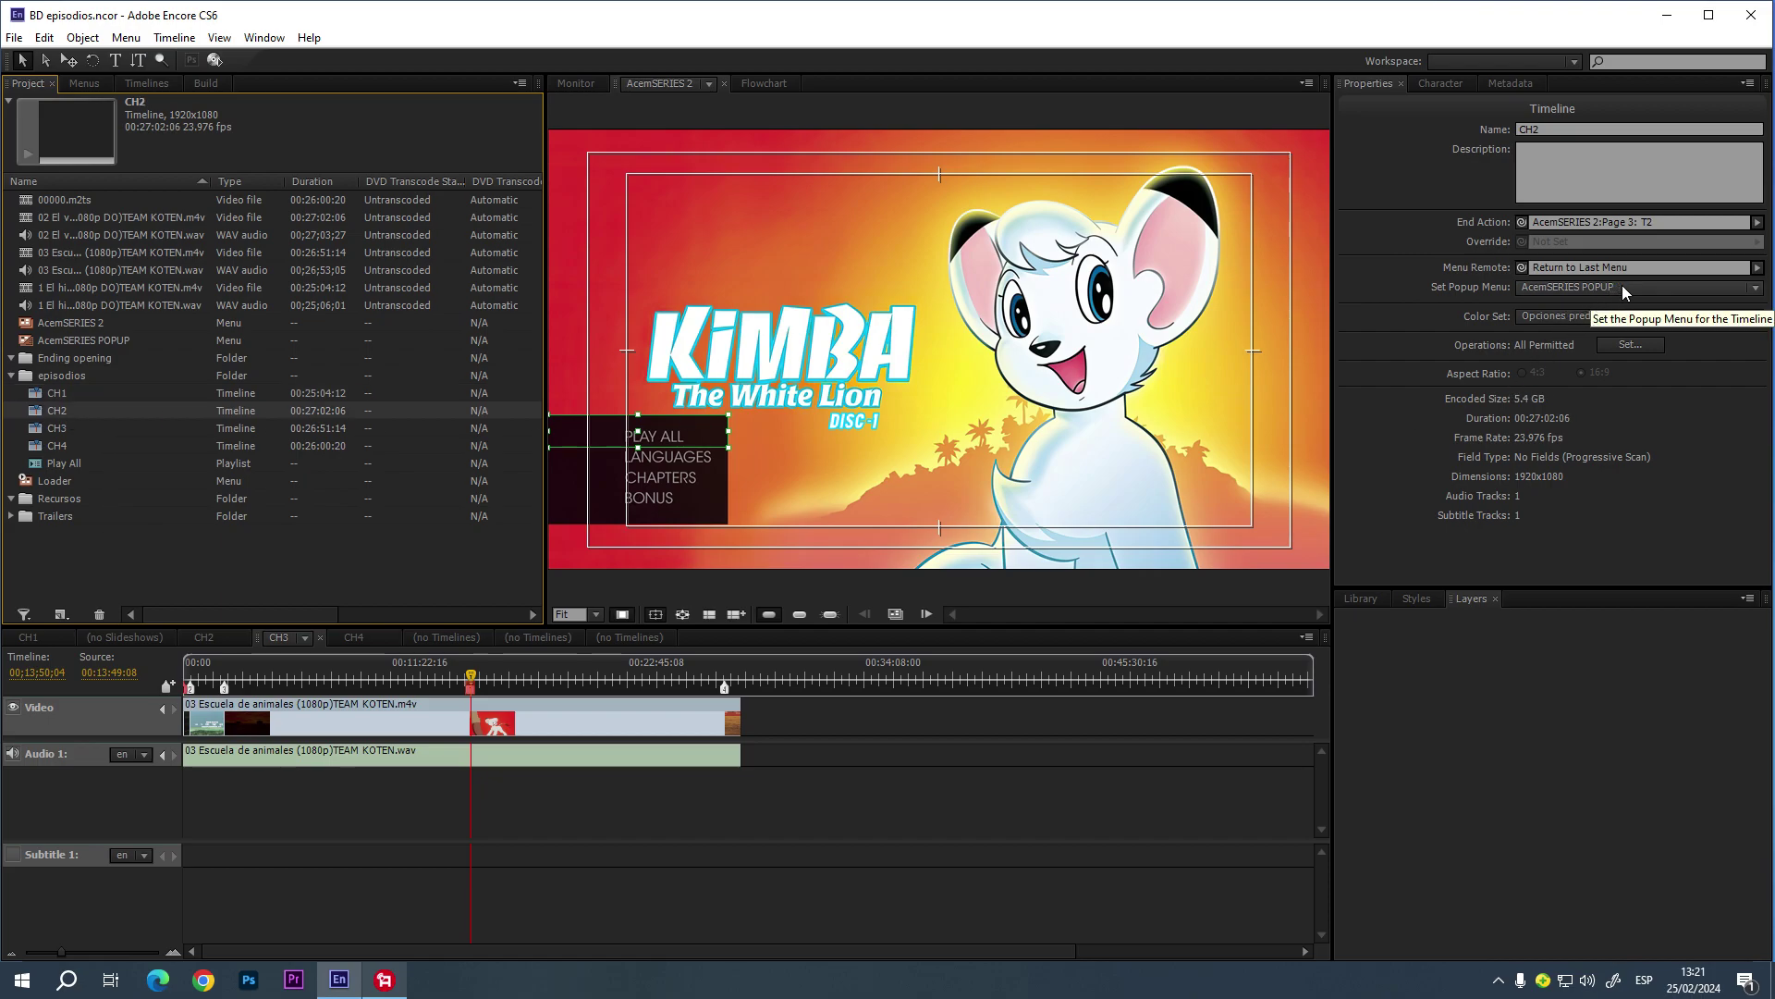
left_click(61, 428)
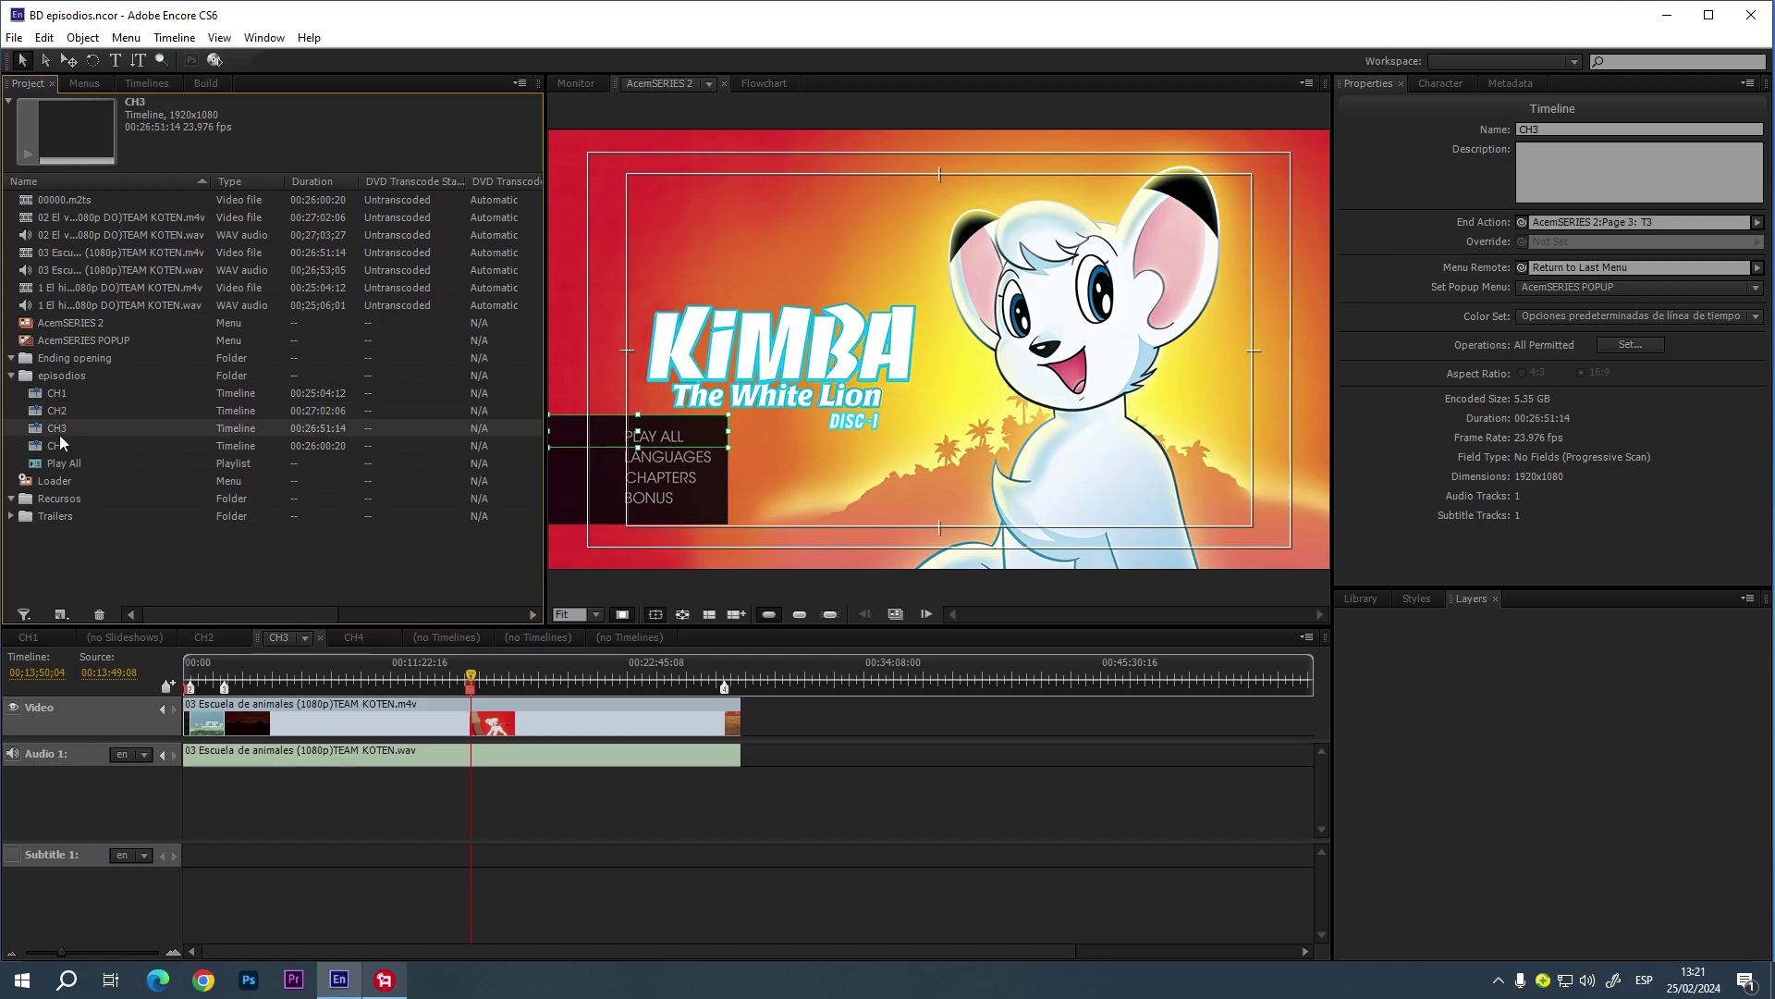
left_click(59, 445)
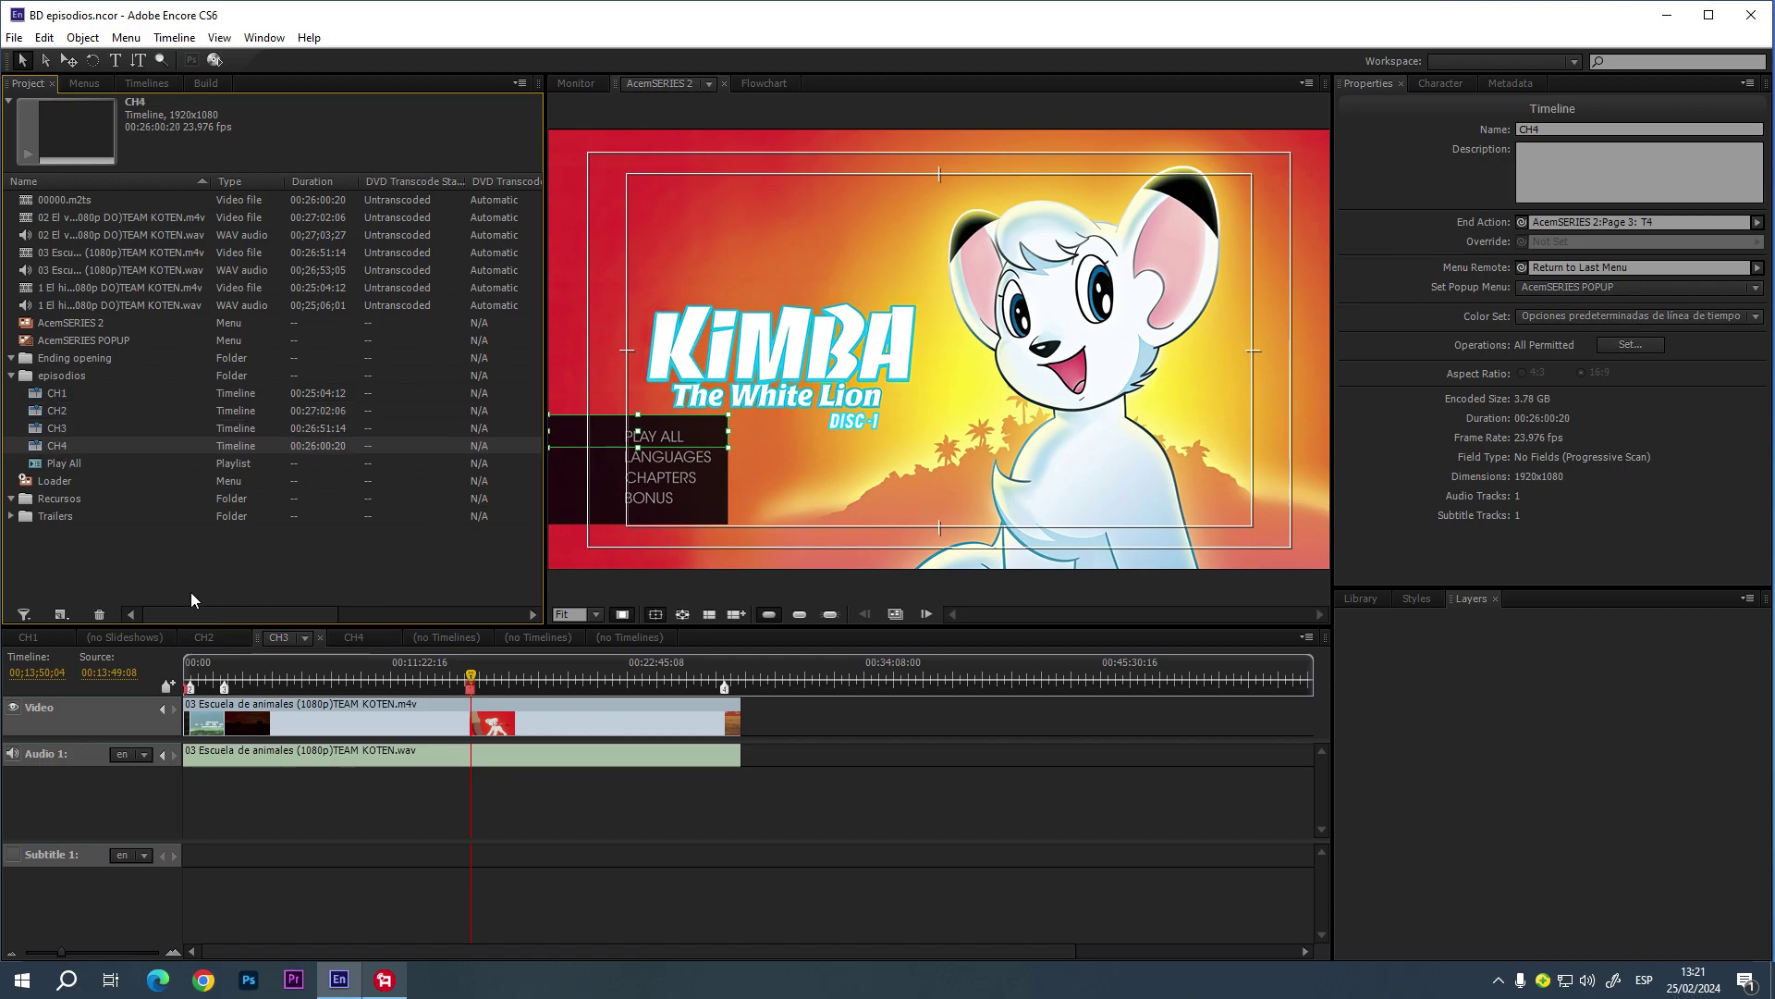
left_click(61, 464)
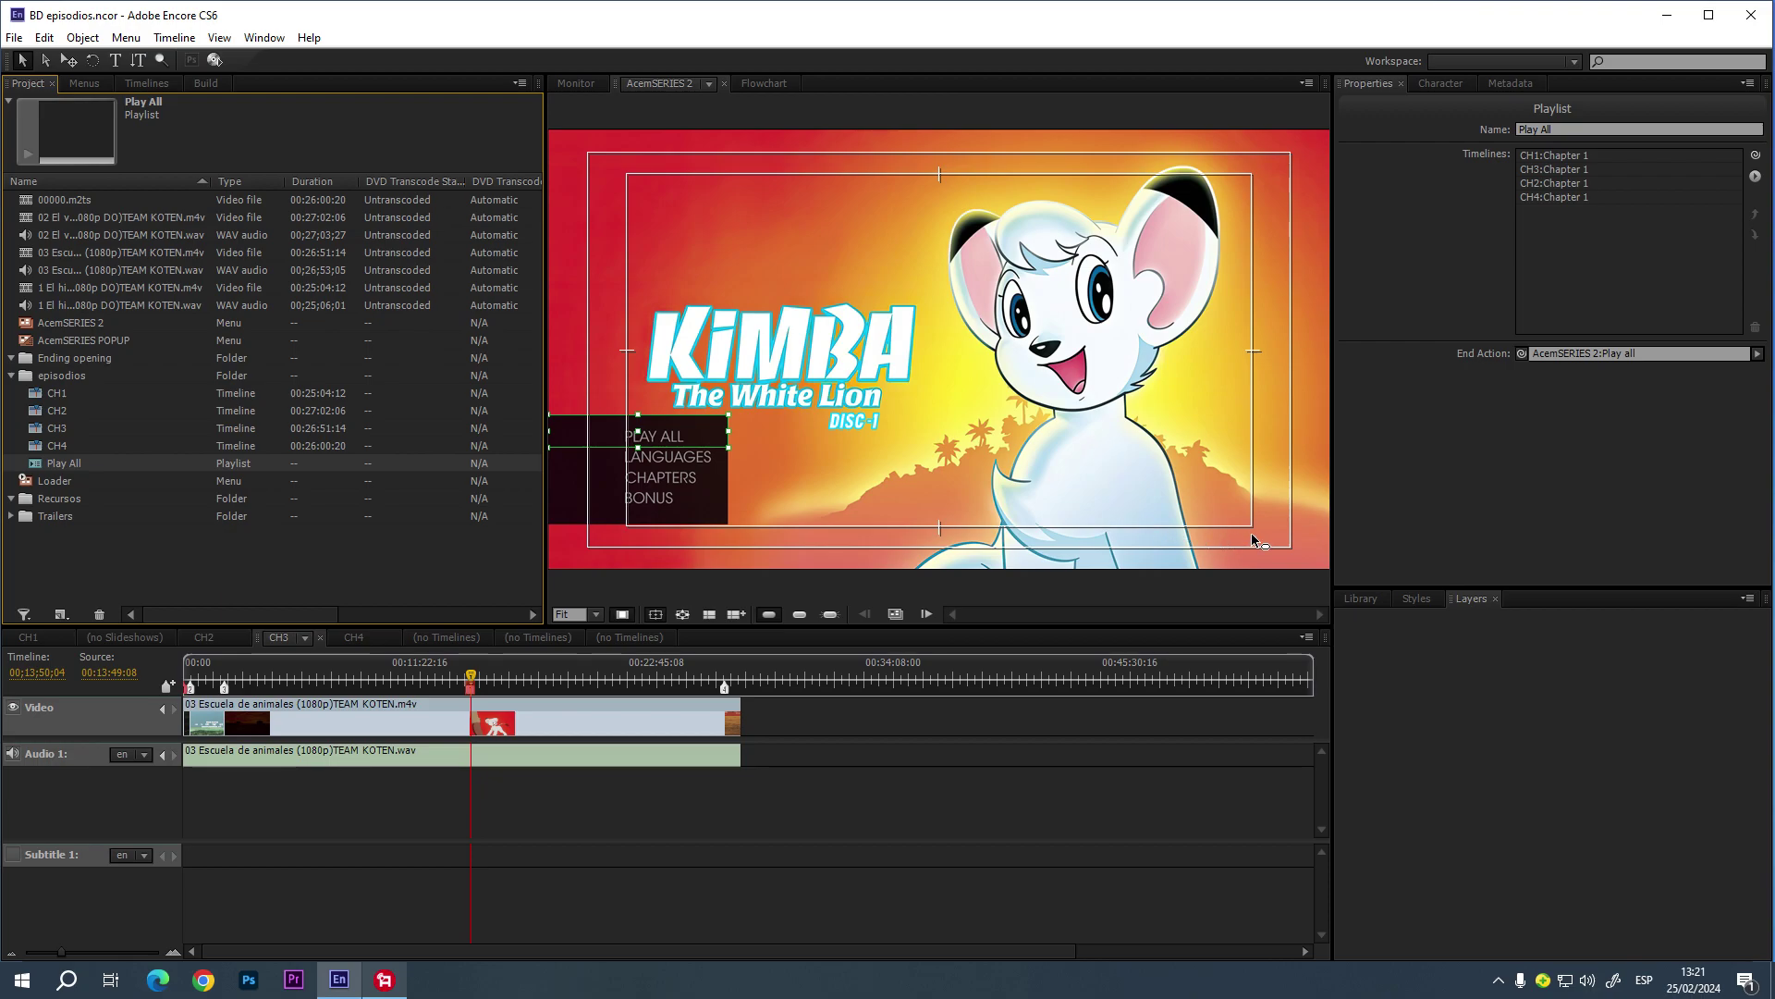
- Collapse the episodios folder and recheck the Kimba DIC 1Test disc properties and the menu's settings
left_click(415, 577)
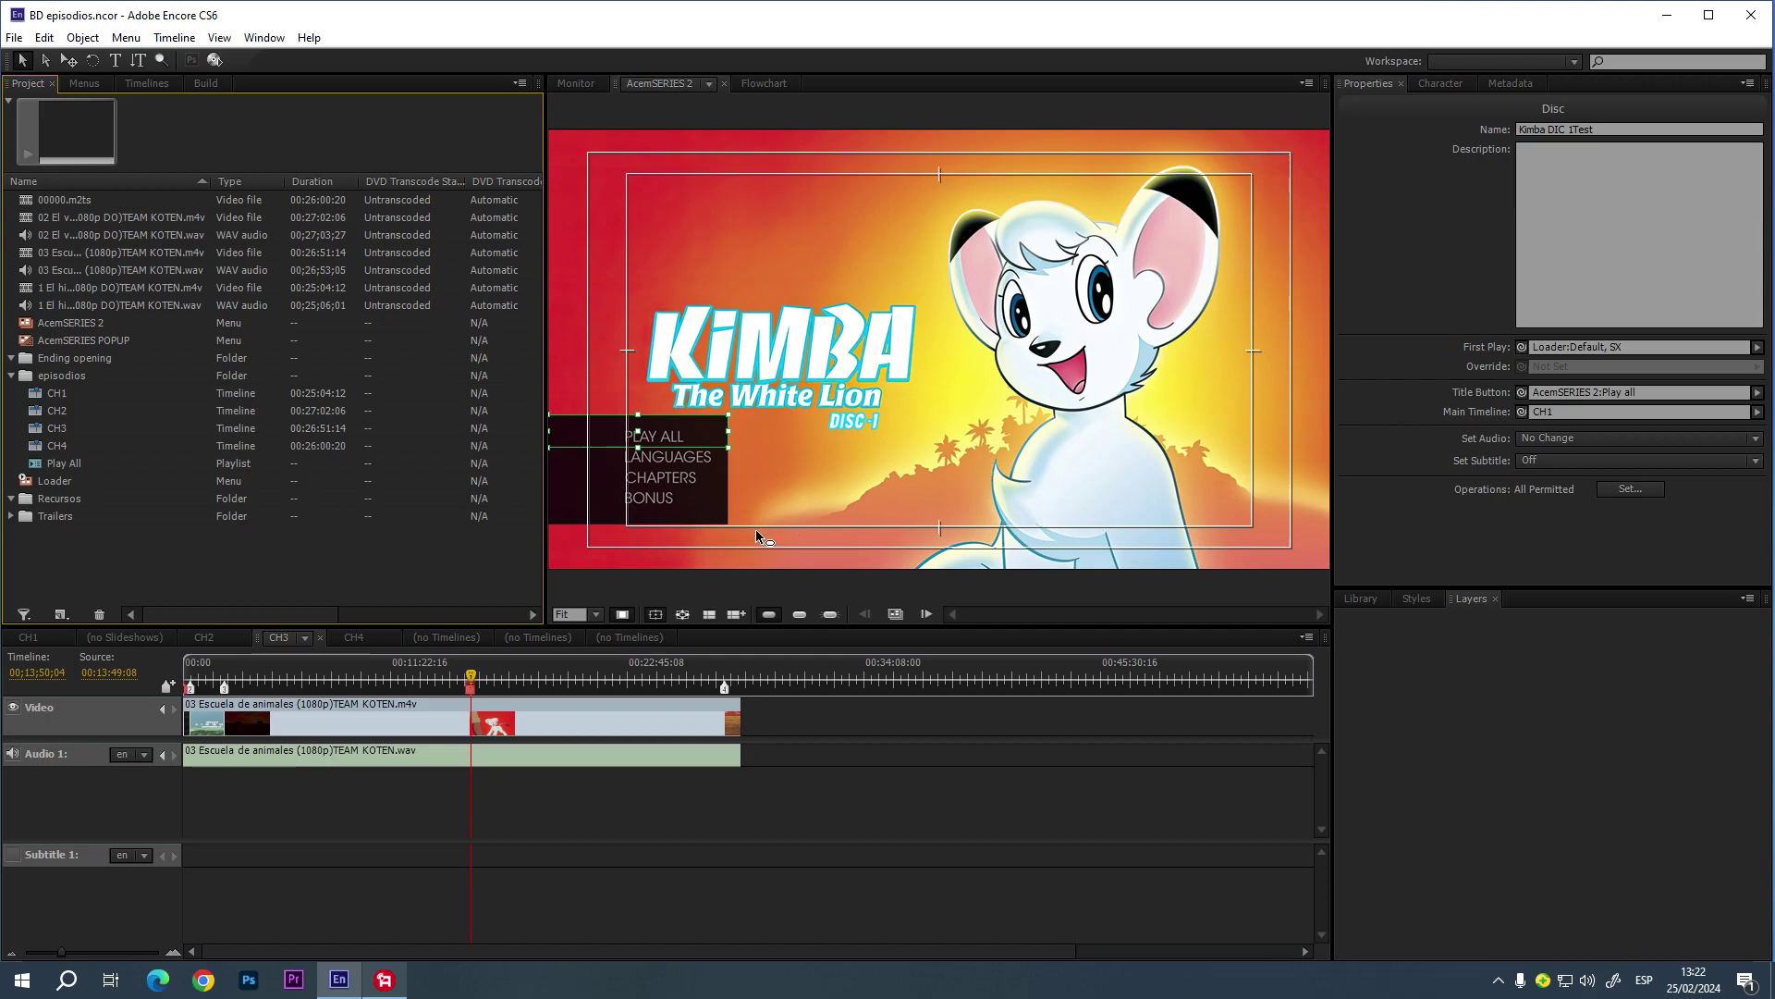
left_click(11, 375)
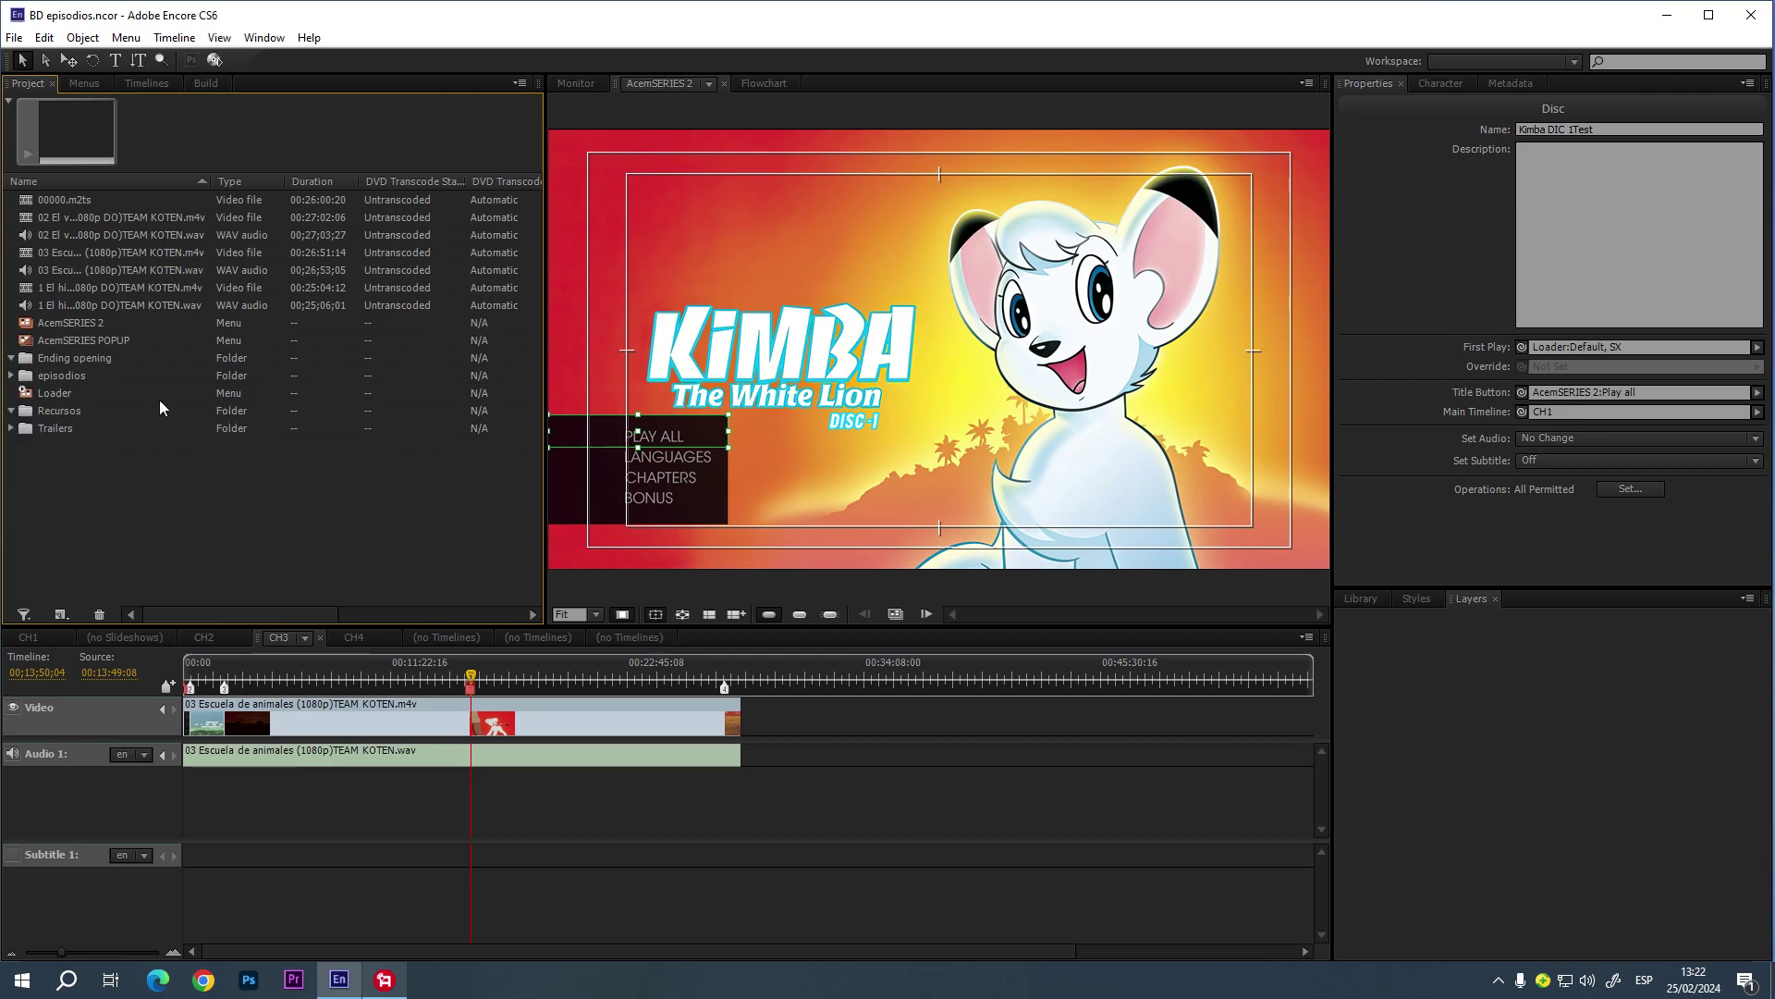
left_click(927, 355)
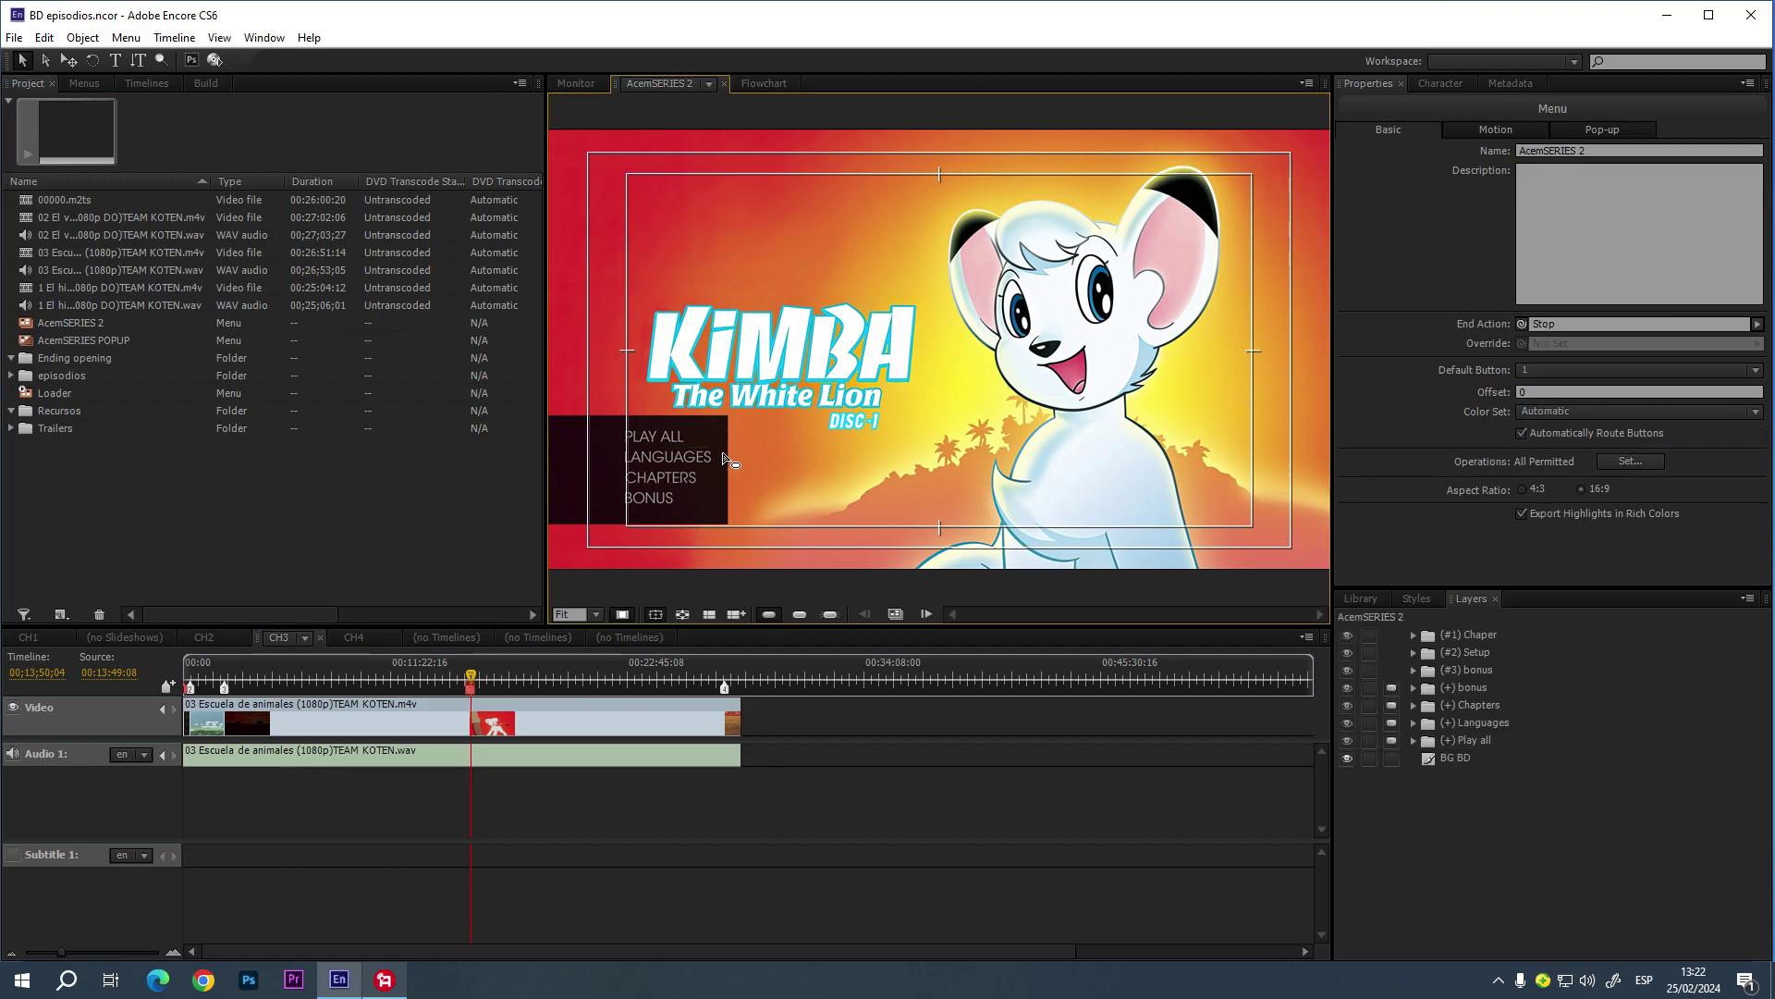
left_click(289, 505)
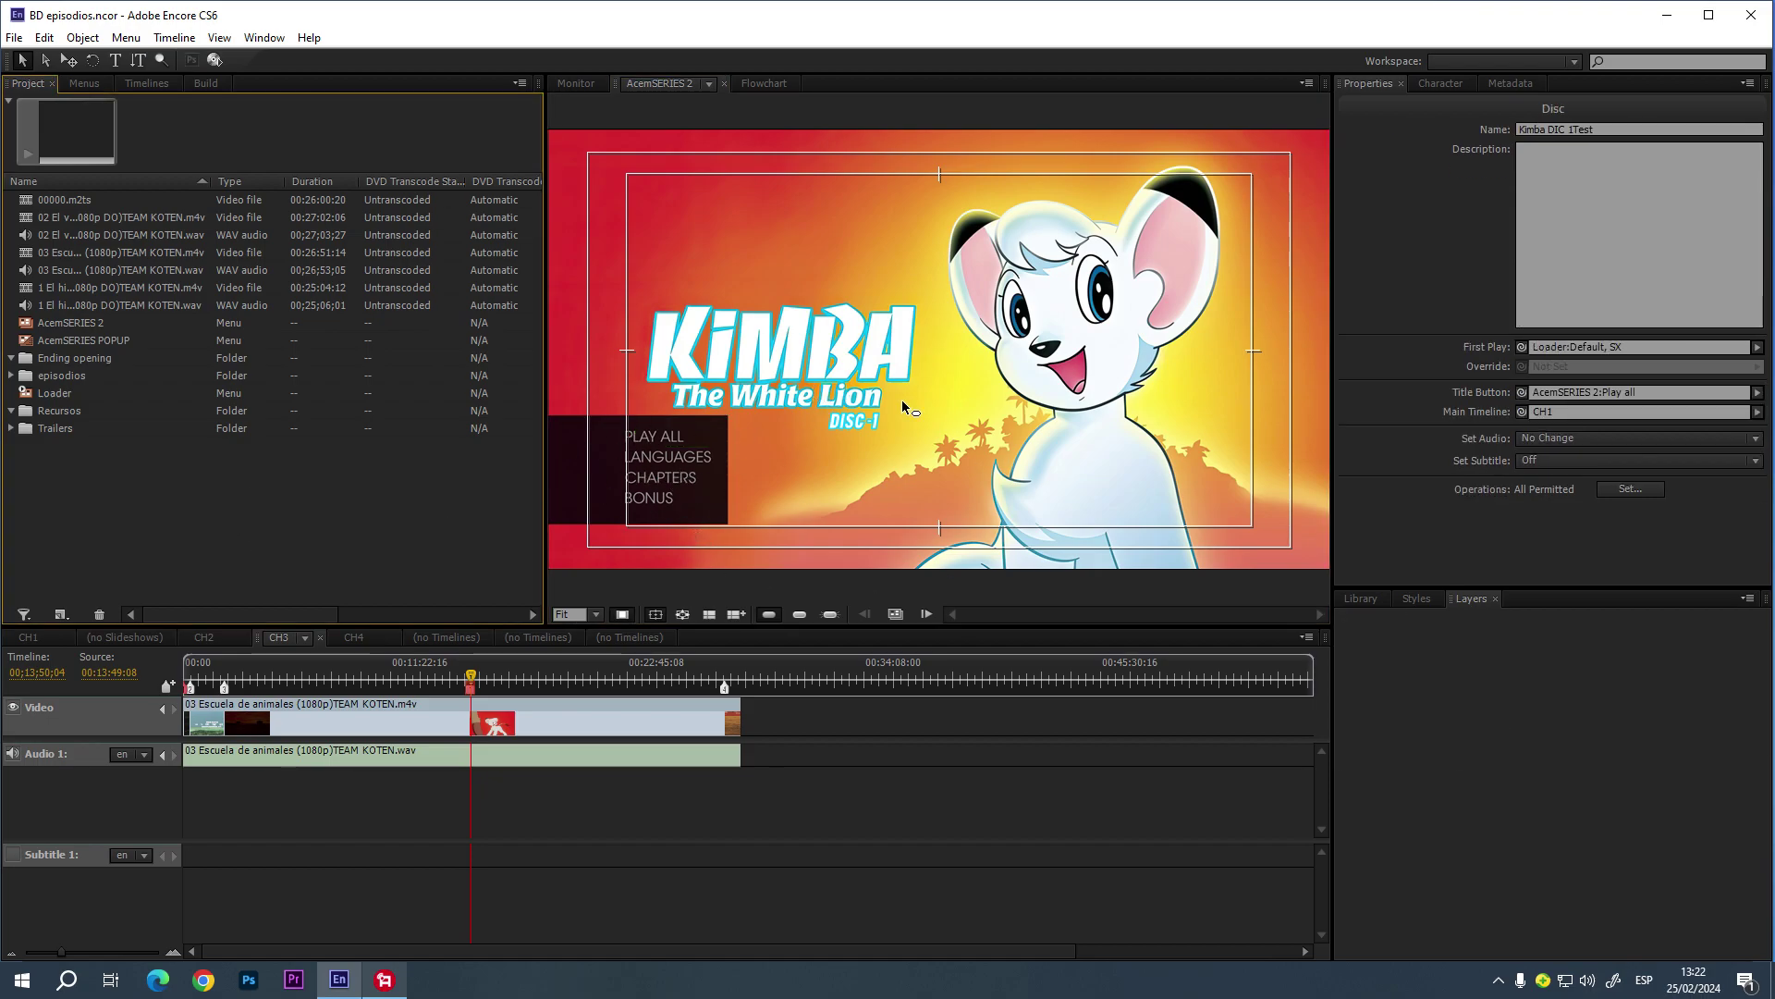